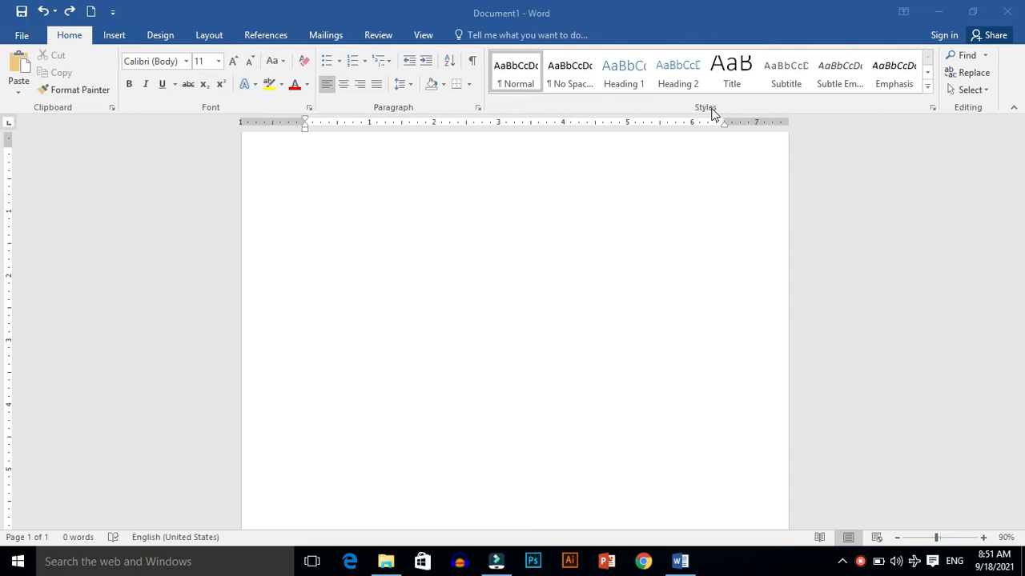
Step: Insert a table with four columns and three rows into the blank document
click(109, 38)
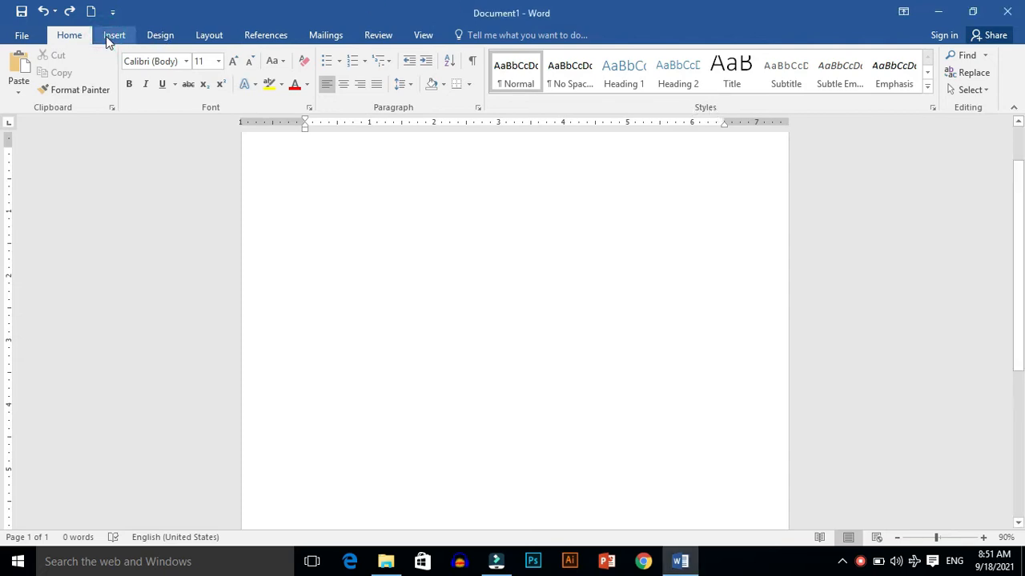
click(105, 36)
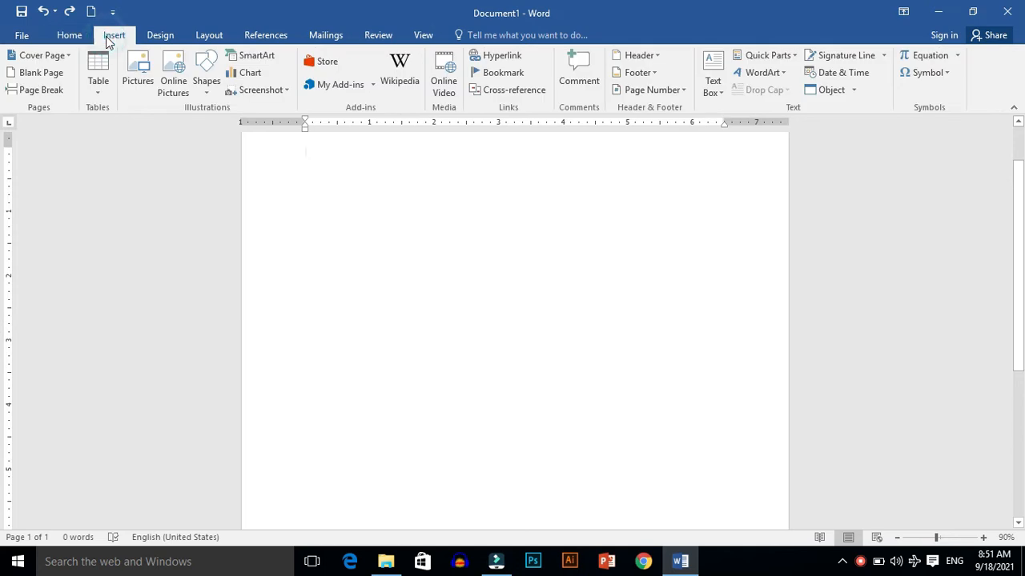
click(103, 86)
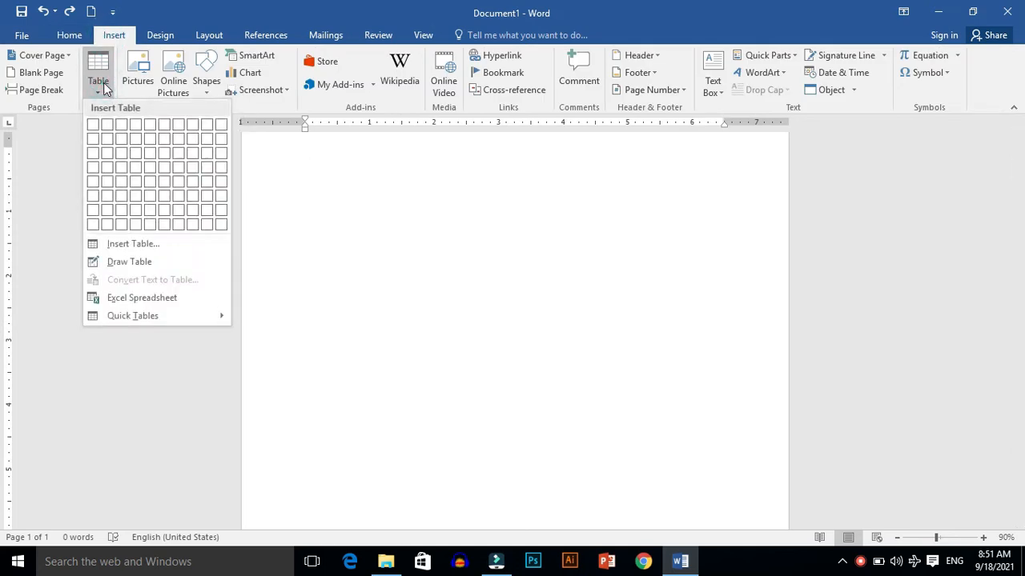
click(135, 154)
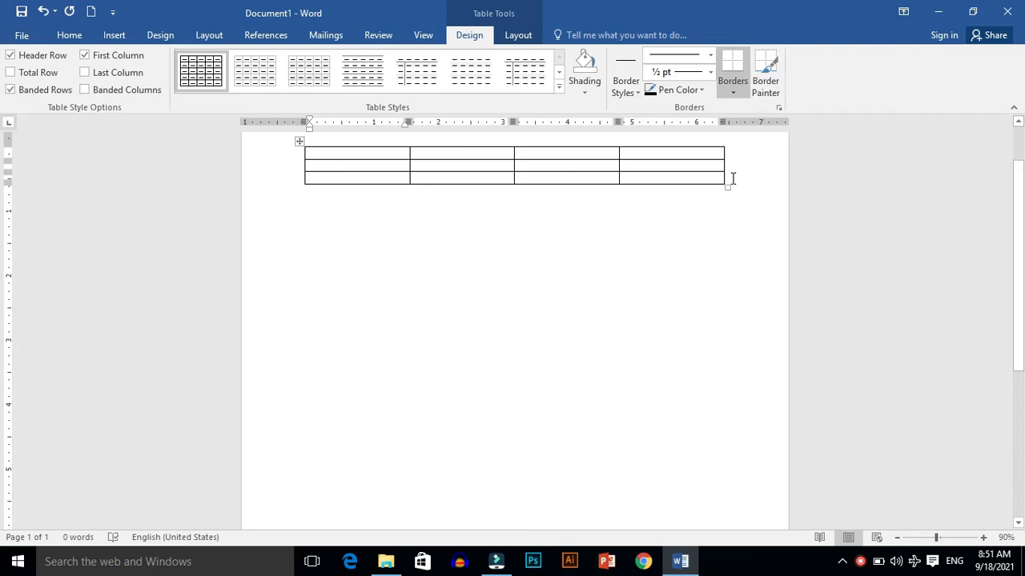
Step: Enlarge the table so each row is about 1.15 inches tall
drag(726, 186, 742, 380)
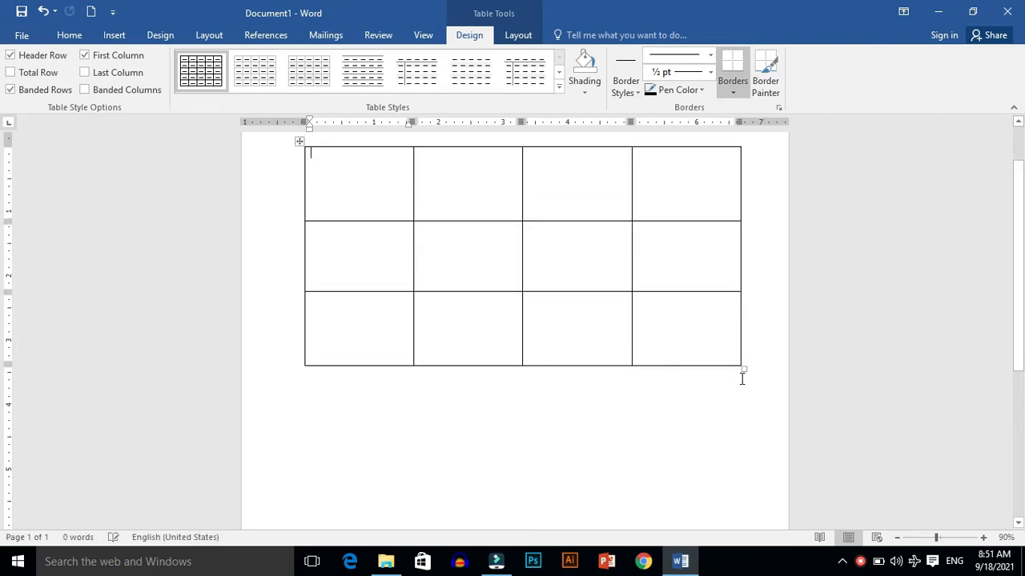
Step: Select the entire table using the table Select options
click(515, 35)
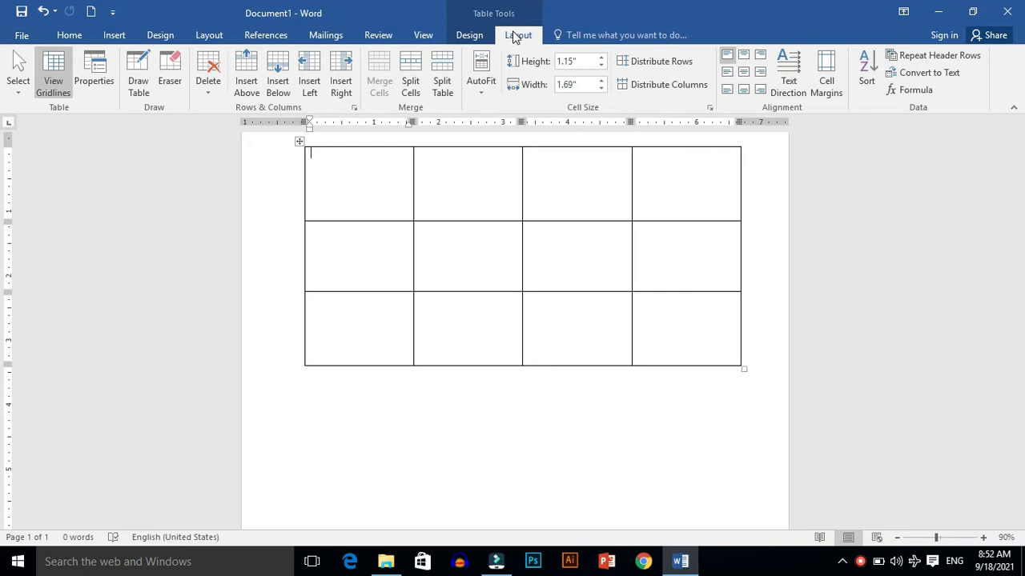
click(10, 68)
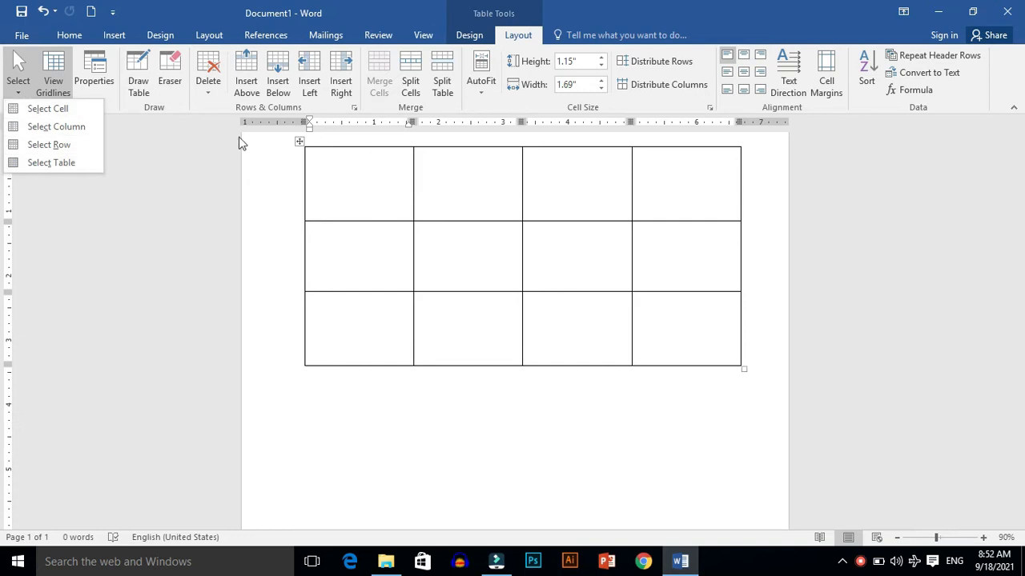
click(60, 162)
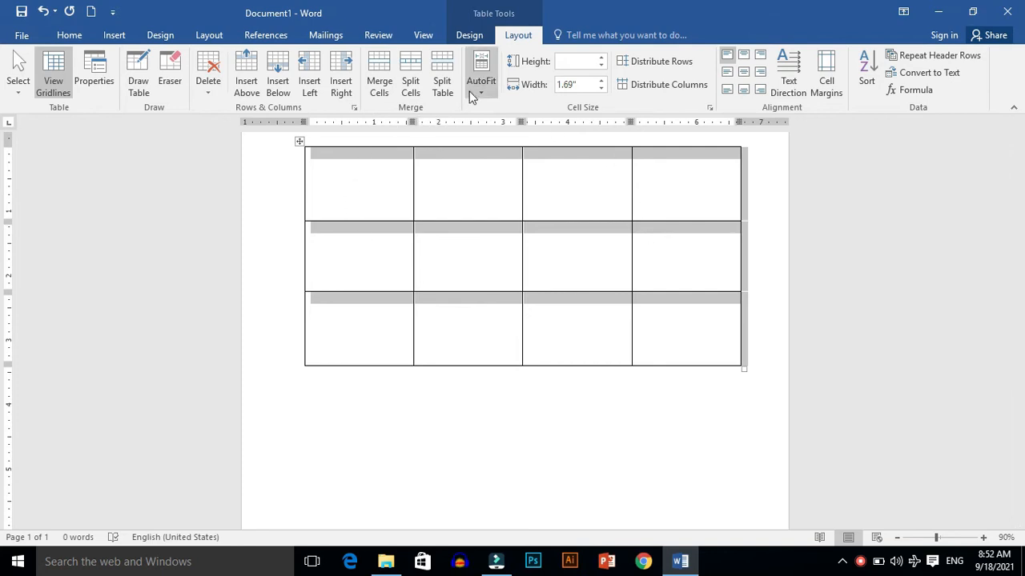
Step: Select only the first row of the table
click(17, 74)
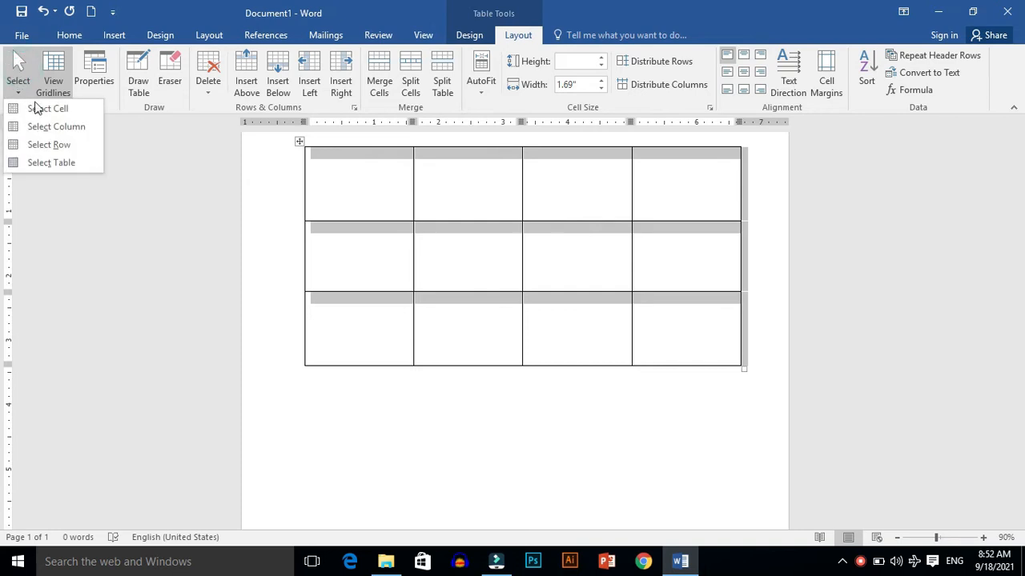
click(49, 145)
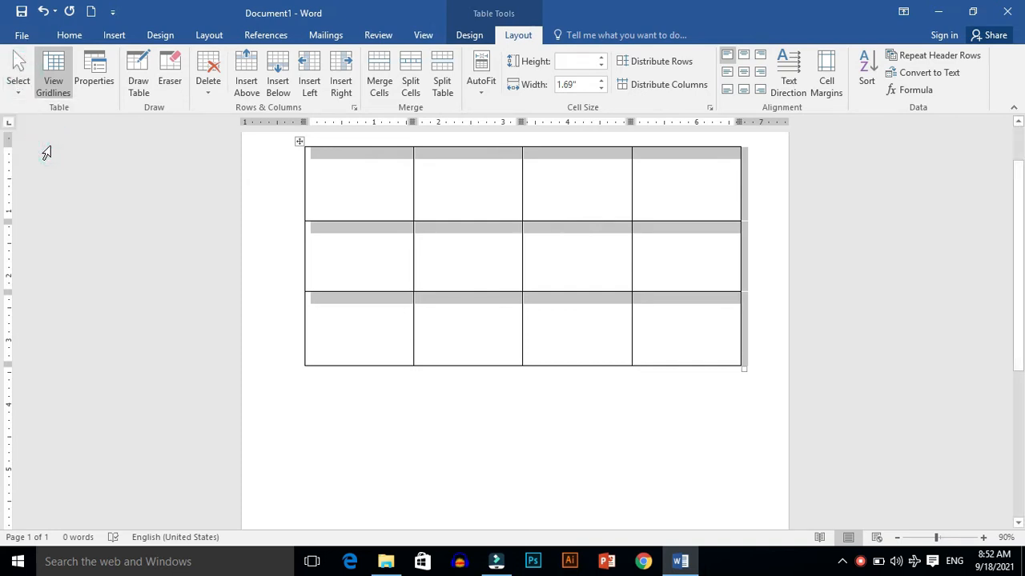
click(20, 74)
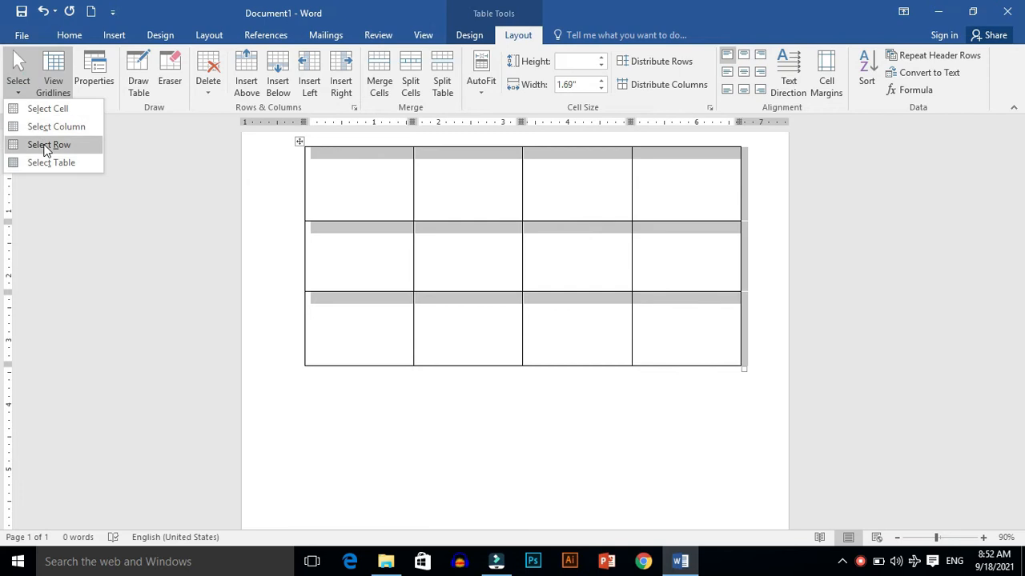
click(47, 147)
click(328, 197)
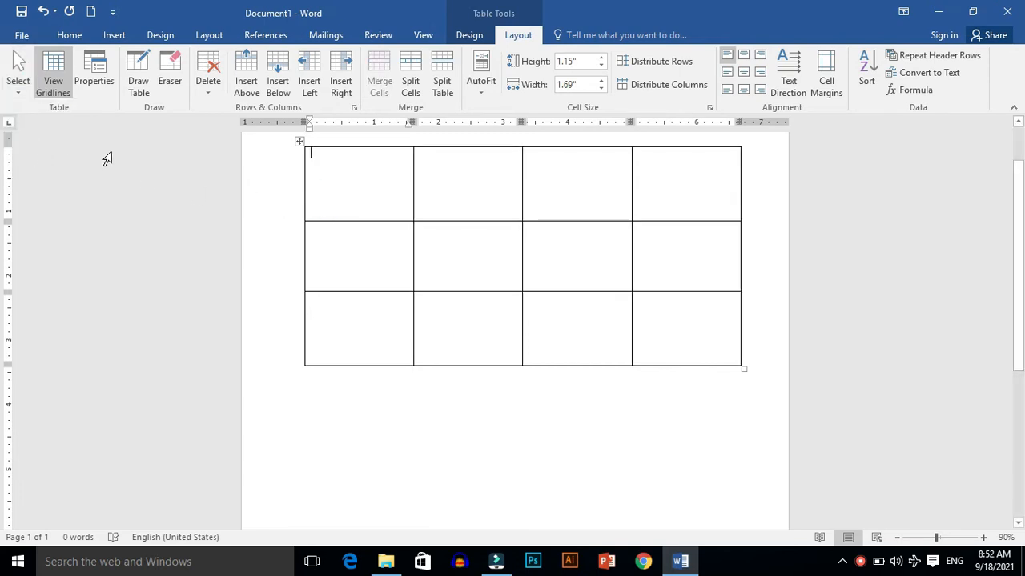
click(17, 90)
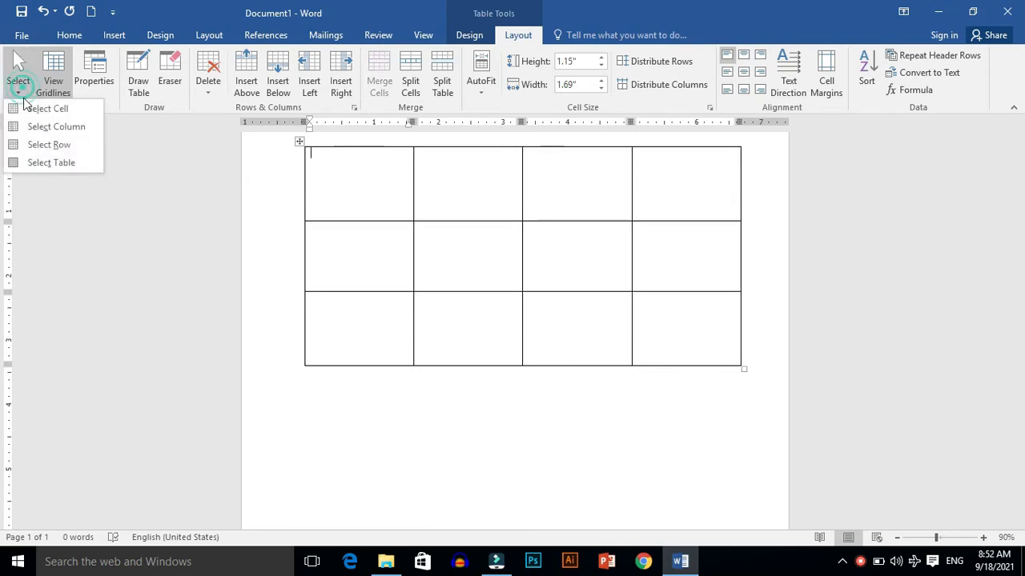
click(45, 147)
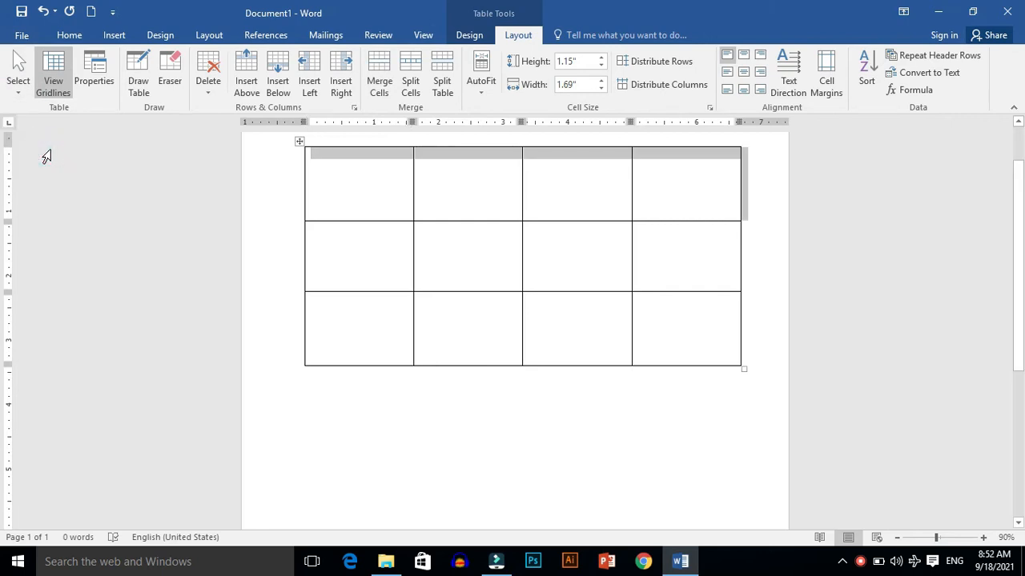
Step: Try the column and cell selection options on the selected row, then place the cursor in the first cell
click(17, 87)
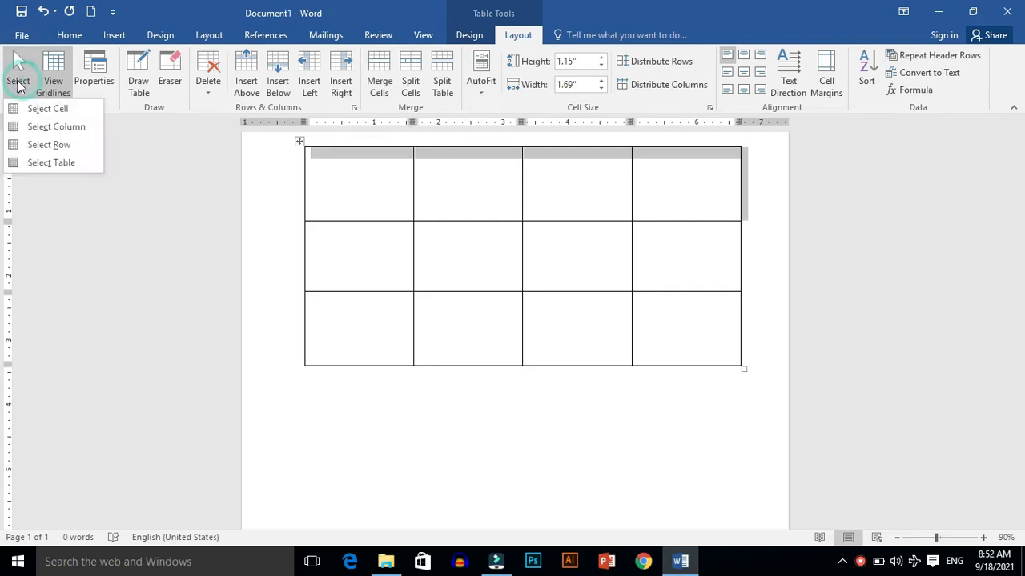
click(45, 125)
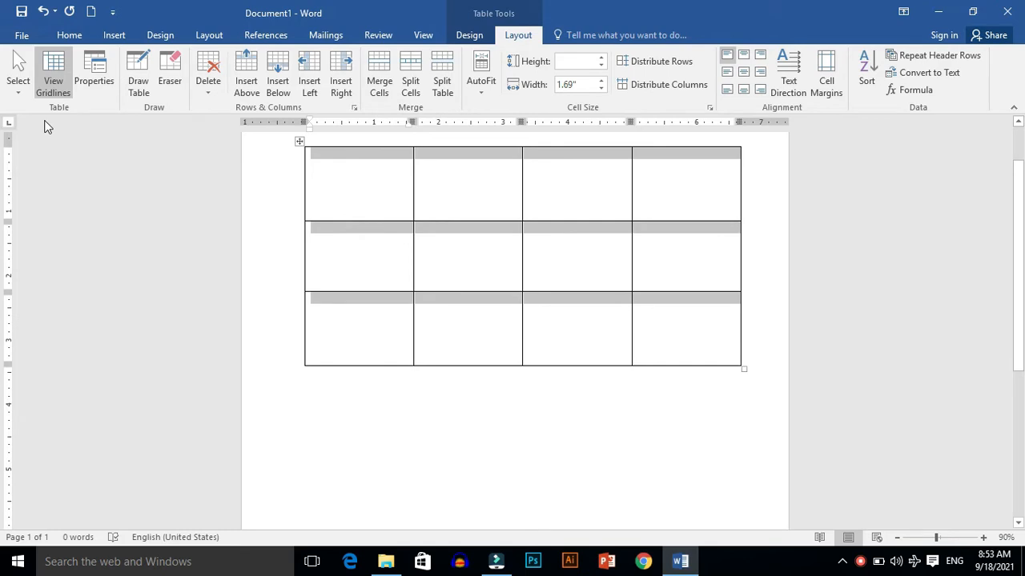
click(17, 85)
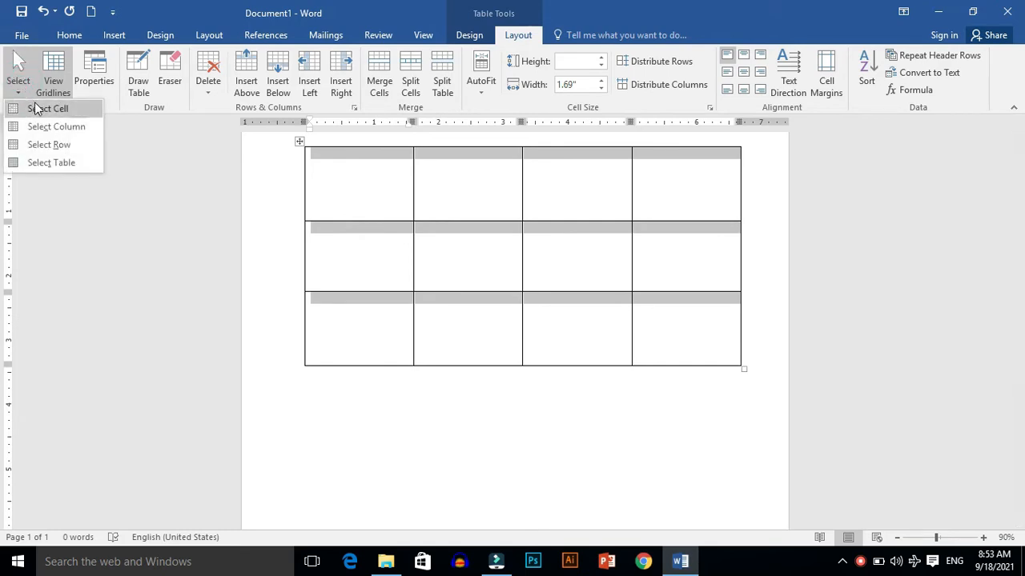
click(40, 109)
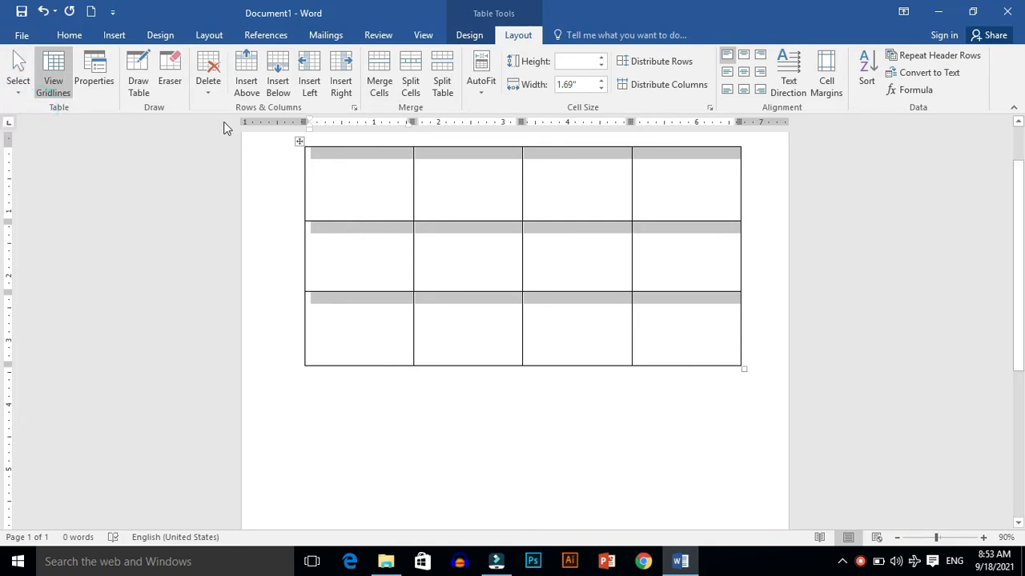
click(355, 178)
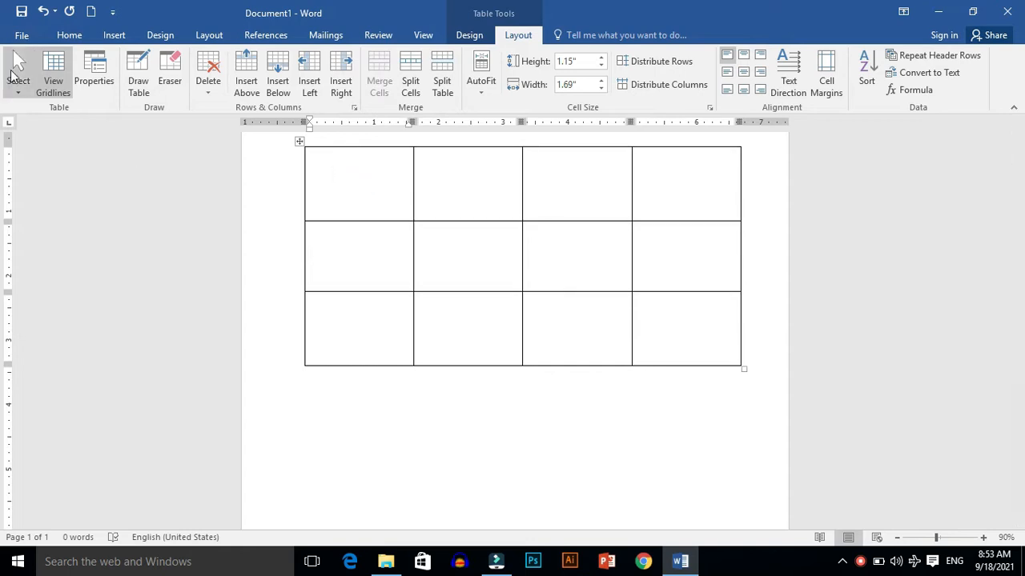
Step: Select the first cell of the table and turn off gridline viewing
click(16, 80)
click(44, 111)
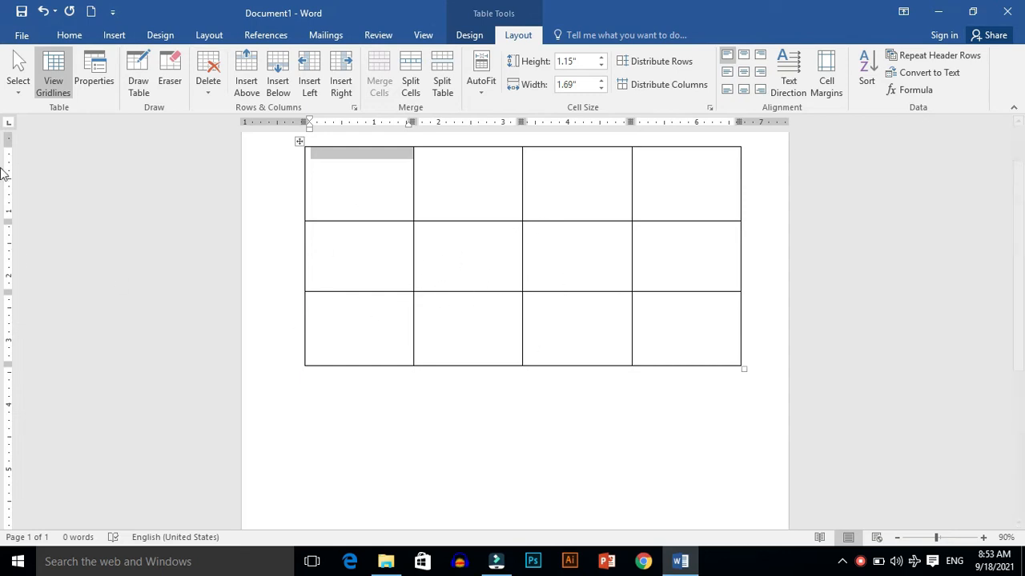
click(56, 86)
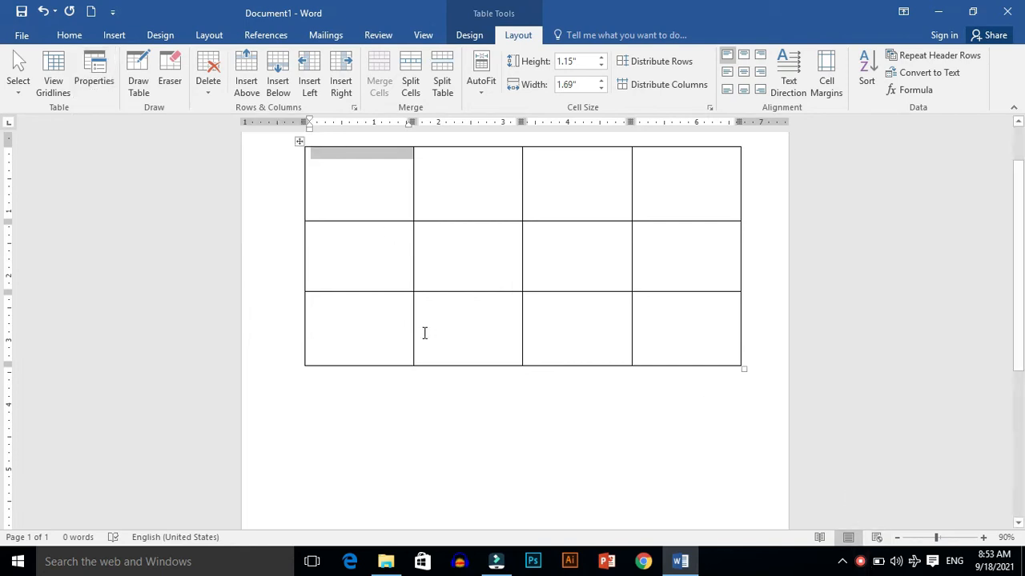
Step: Open Table Properties and review the measurement unit options for the table's preferred width
click(94, 85)
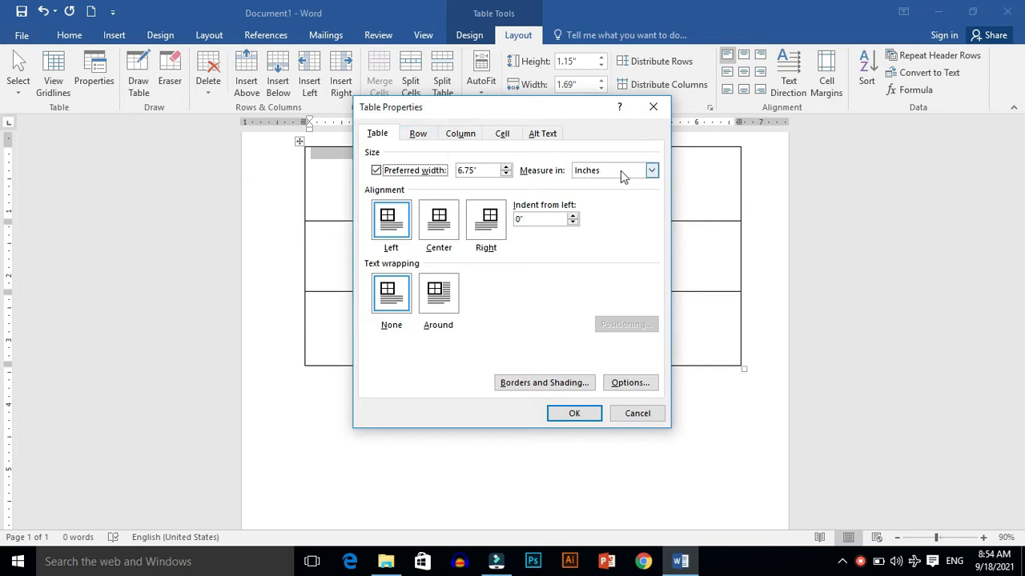
click(652, 171)
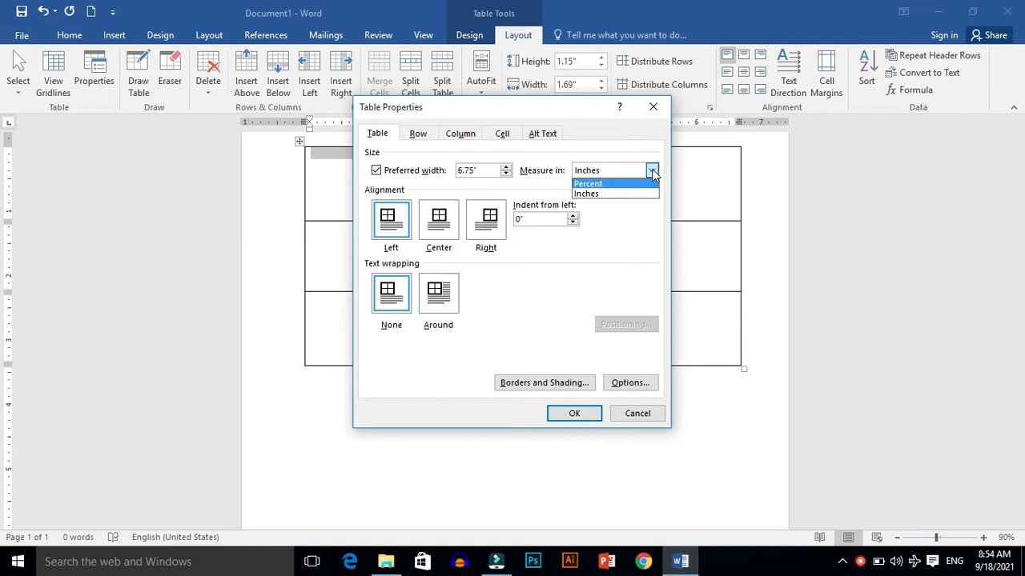
click(653, 171)
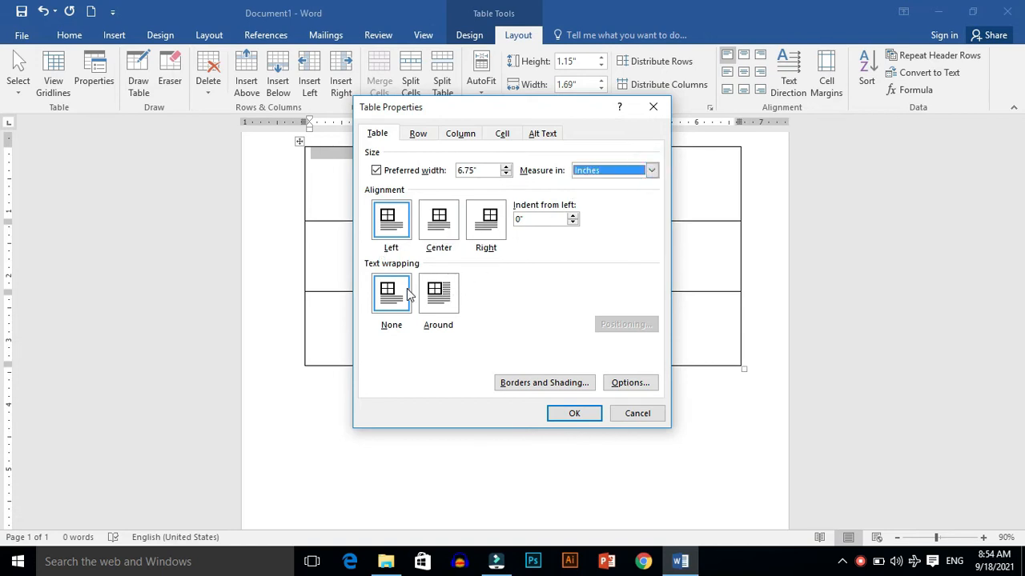
Step: Set the first row's height to 2.6 inches
click(418, 136)
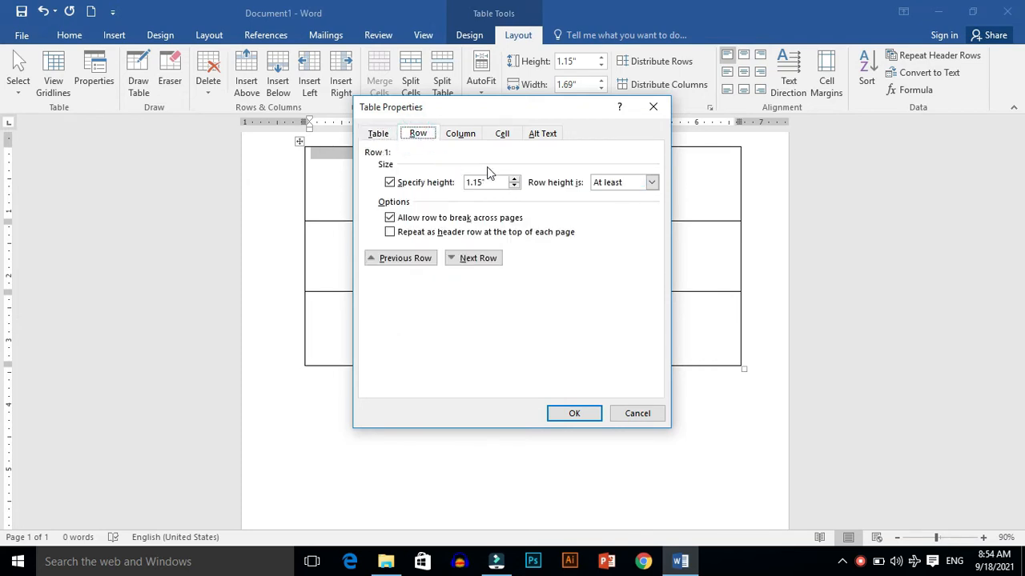
click(514, 179)
click(515, 179)
click(514, 179)
click(515, 179)
click(515, 179)
click(515, 180)
click(515, 179)
click(515, 179)
click(515, 180)
click(514, 179)
click(514, 179)
click(514, 180)
Step: Increase the first column's preferred width in four small increments
click(460, 138)
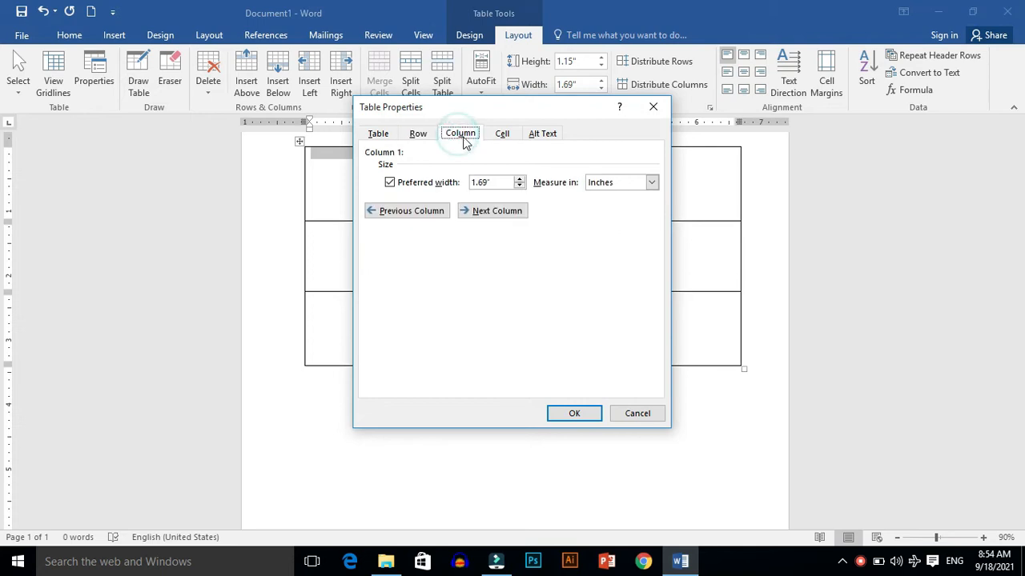
click(520, 179)
click(520, 179)
click(520, 179)
click(520, 179)
click(520, 179)
click(521, 179)
click(520, 179)
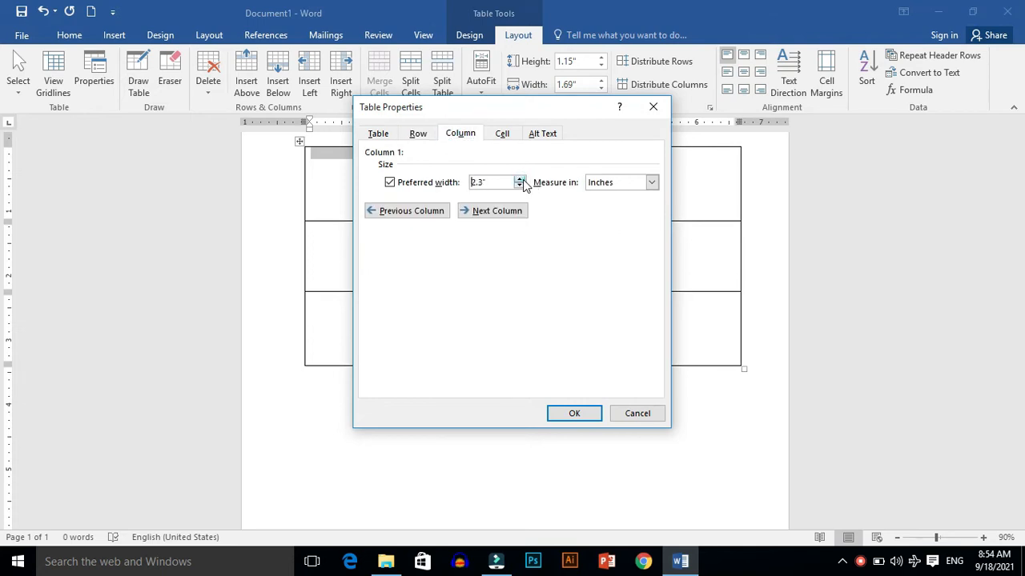
click(520, 179)
Step: Set the selected cell's preferred width to 2.7 inches
click(502, 134)
click(508, 167)
click(507, 167)
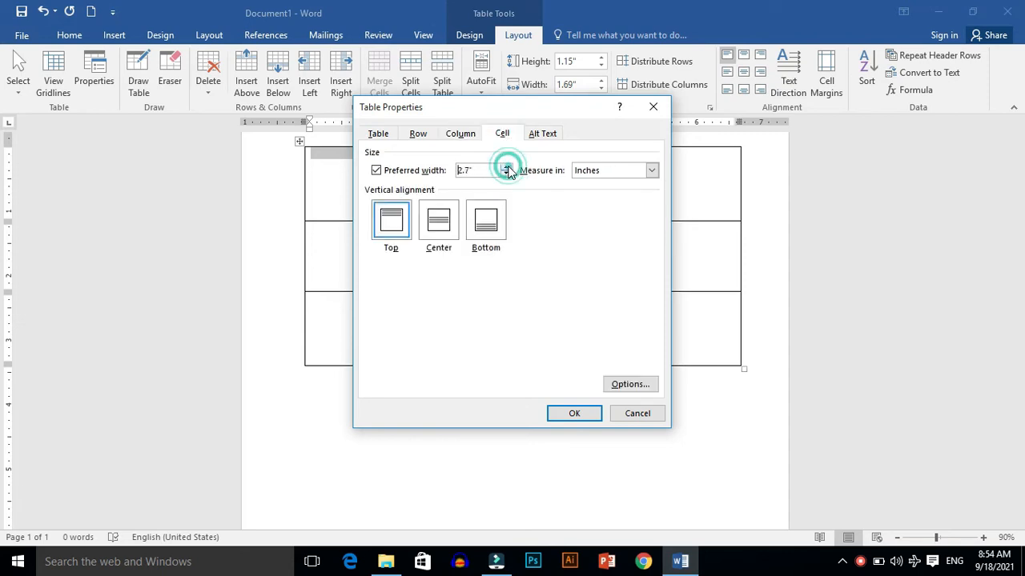
Step: Set the table's preferred width to 7.6 inches, center-align the table, and apply the properties
click(544, 134)
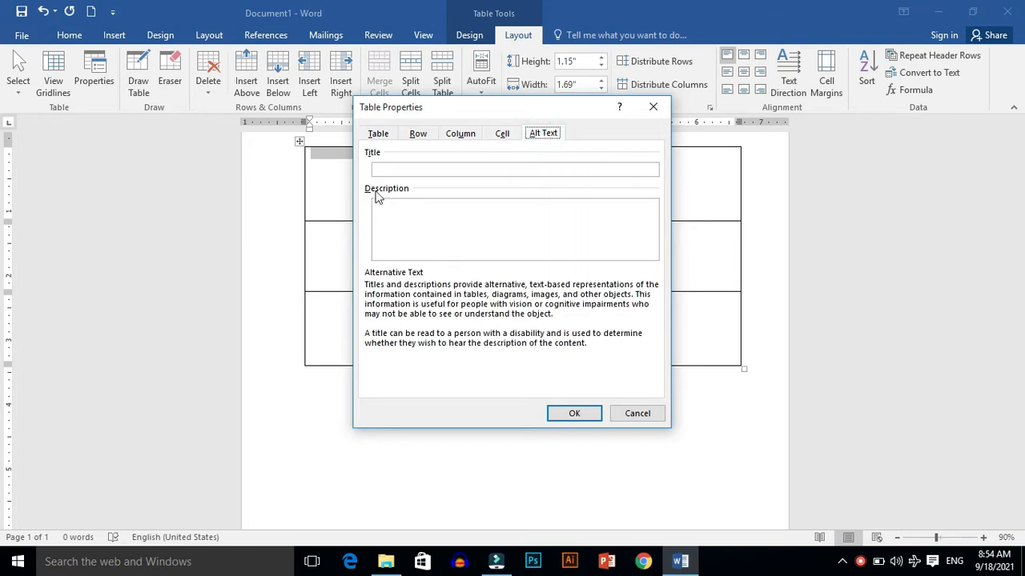
click(377, 136)
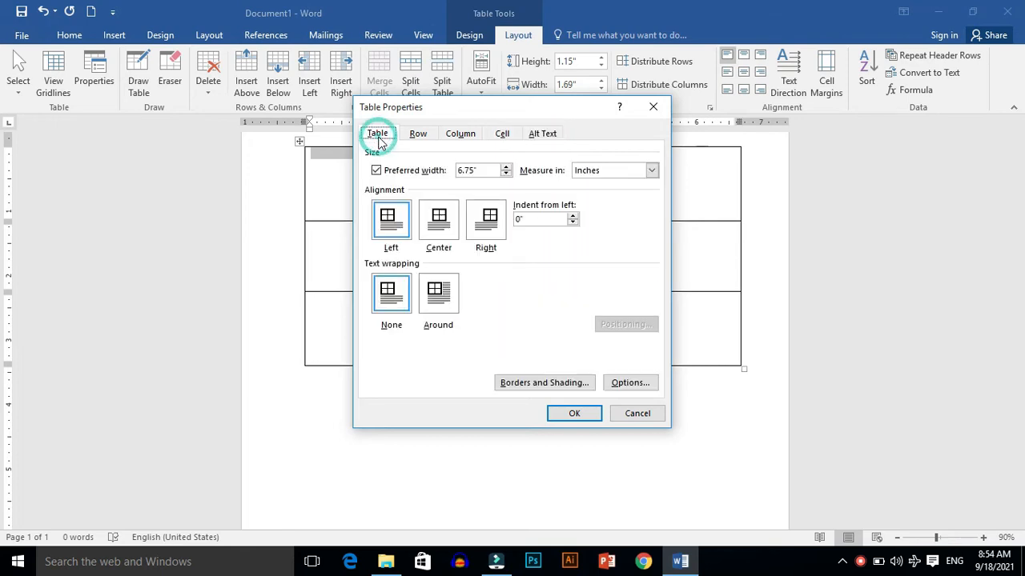
click(506, 167)
click(506, 167)
click(506, 167)
click(506, 167)
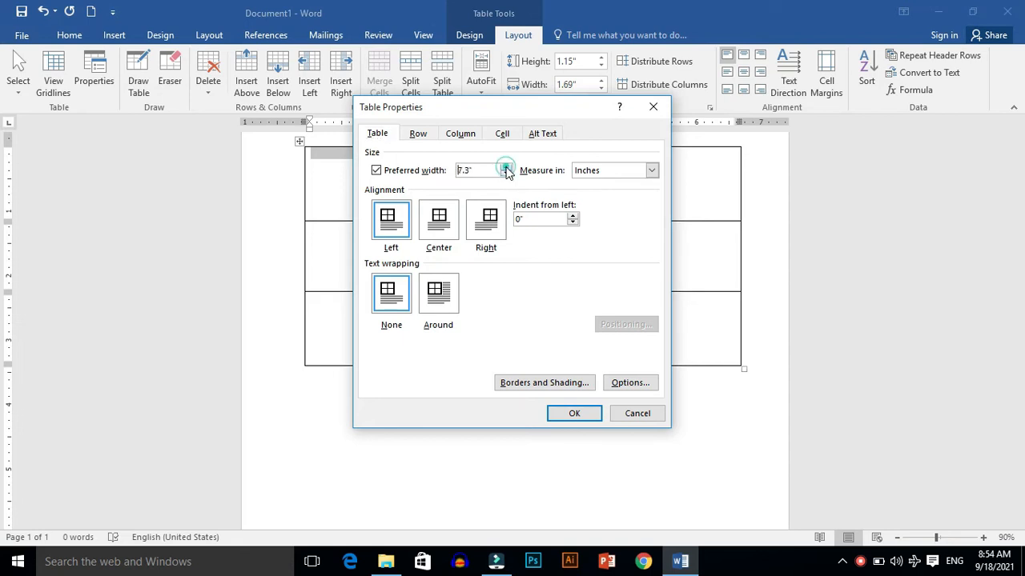
click(506, 167)
click(442, 226)
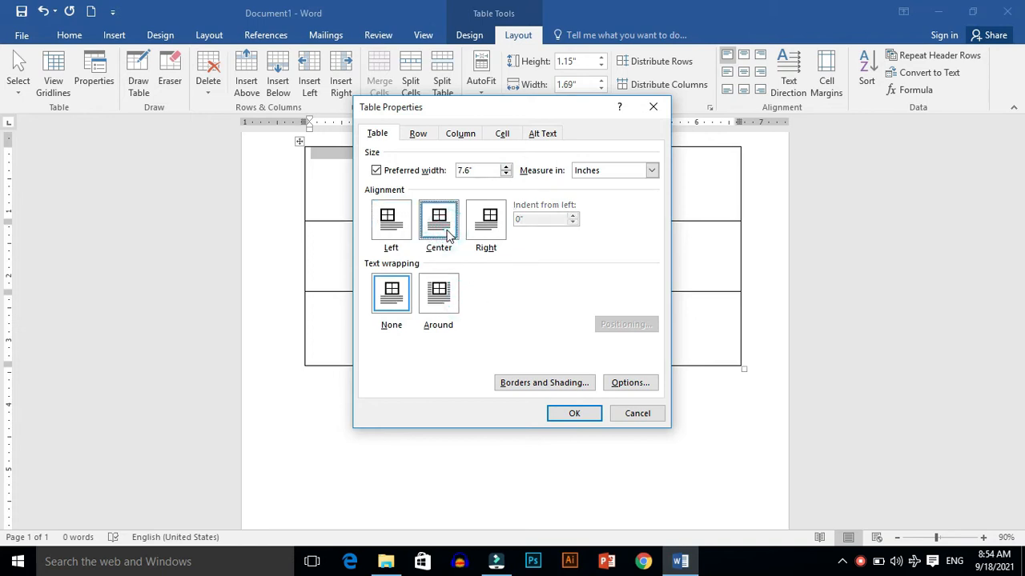
click(575, 414)
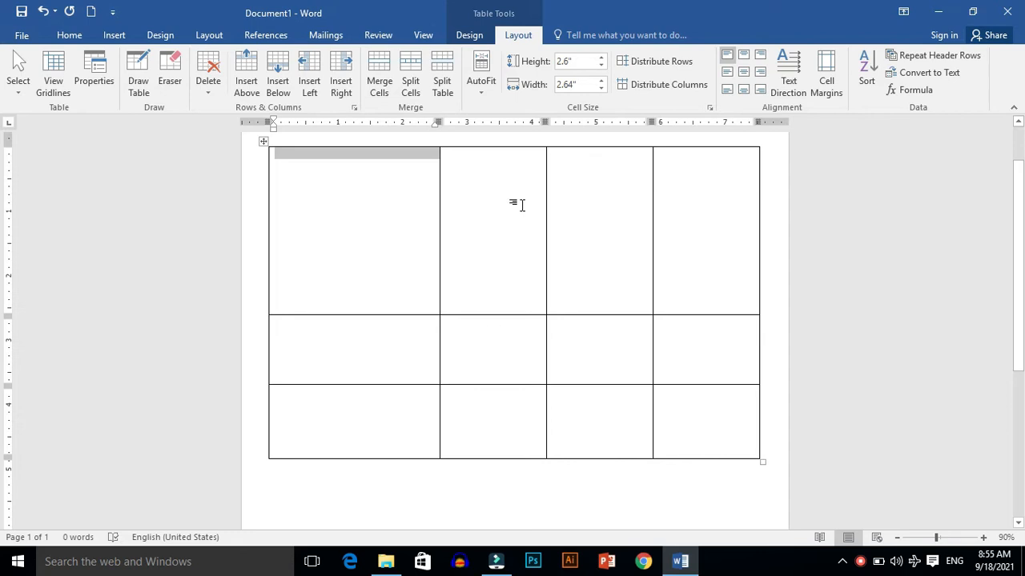
Step: Narrow the top row's first cell by moving its right border to about 2 inches on the ruler
double_click(438, 236)
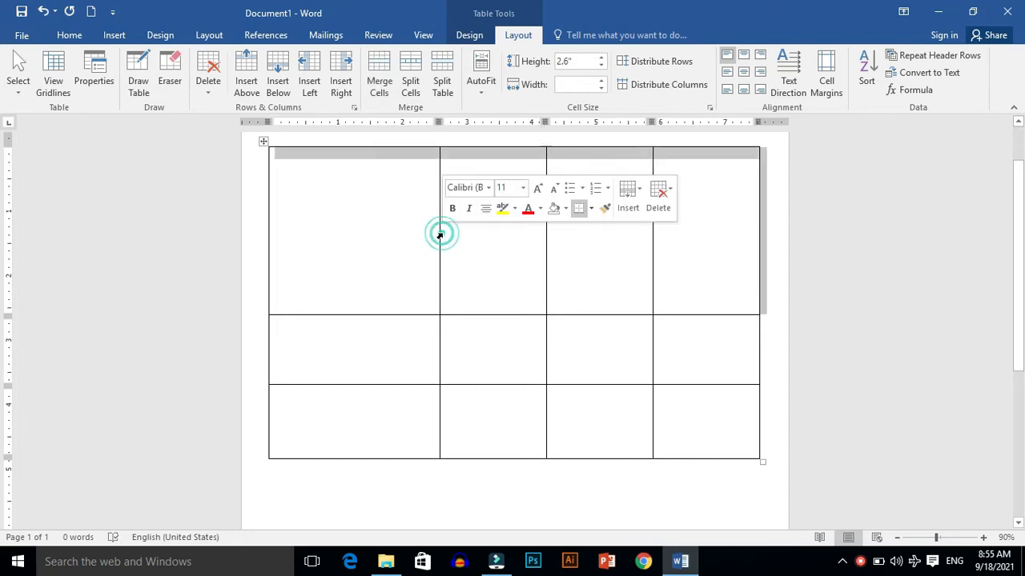
drag(439, 315, 400, 284)
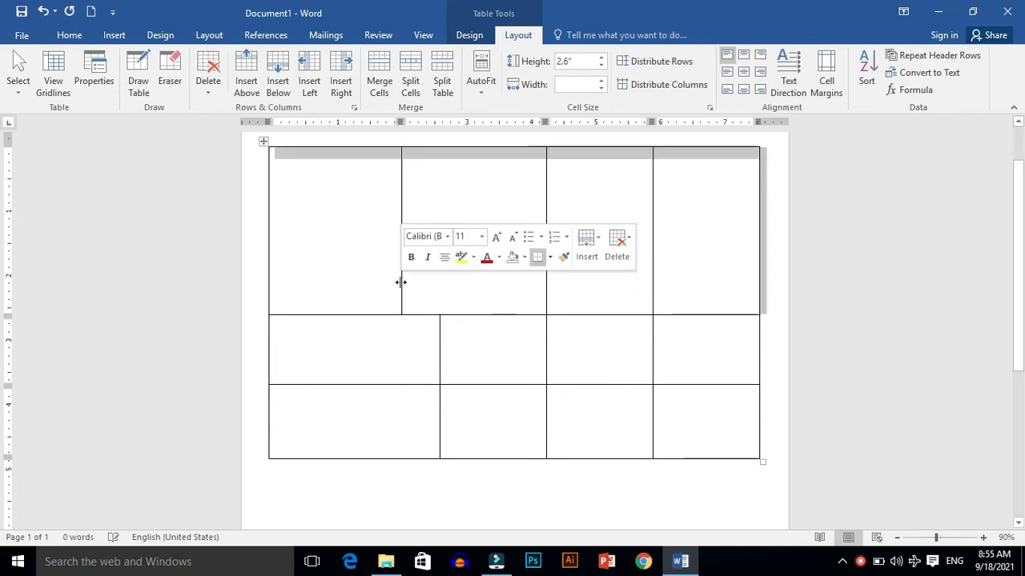
Step: Open the table's properties and set the table alignment to Right
click(475, 312)
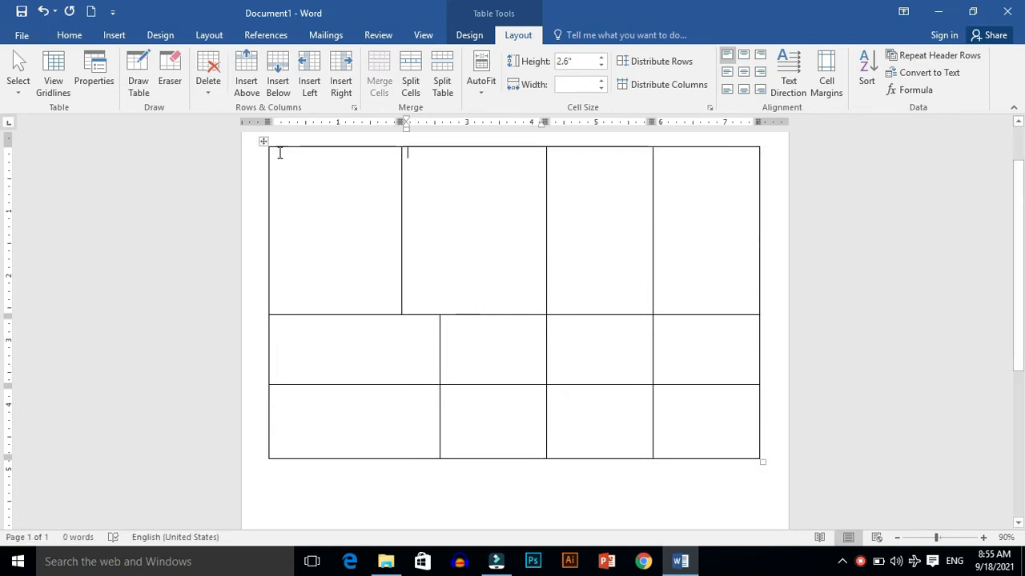
click(94, 72)
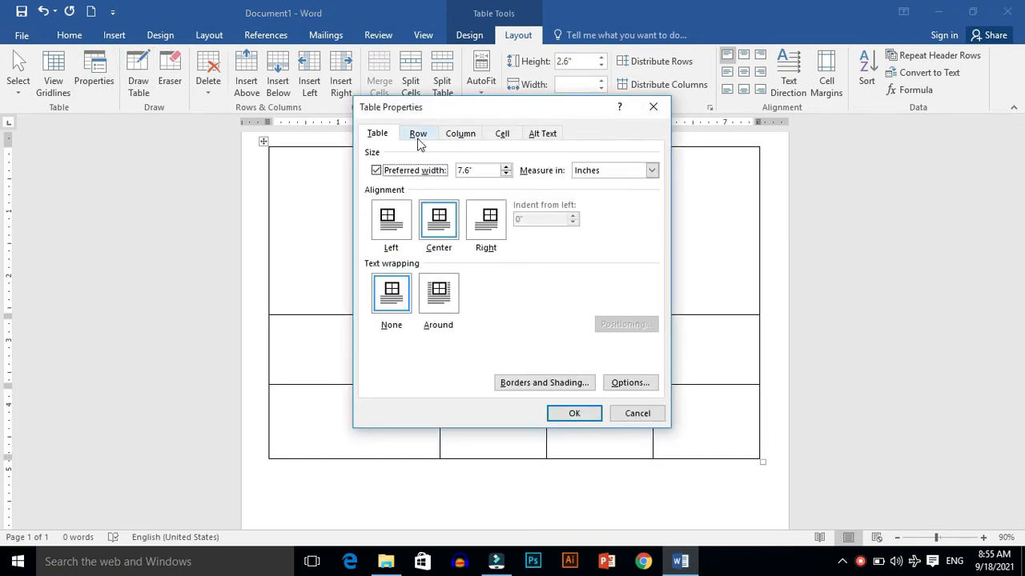
click(491, 230)
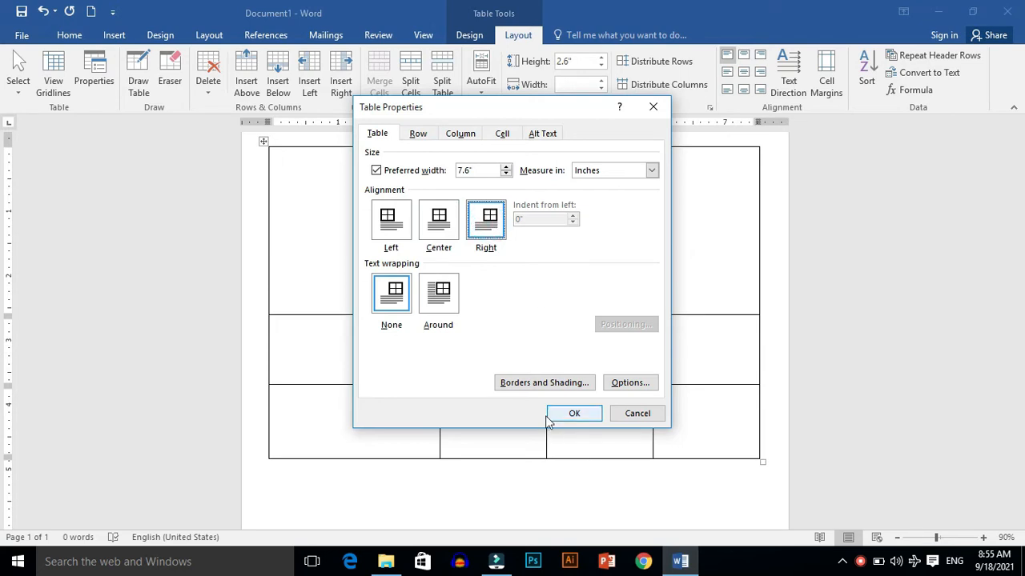
Step: Open Borders and Shading, choose a 3 pt thick double-line border for the table, and set a 3-D page border
click(555, 383)
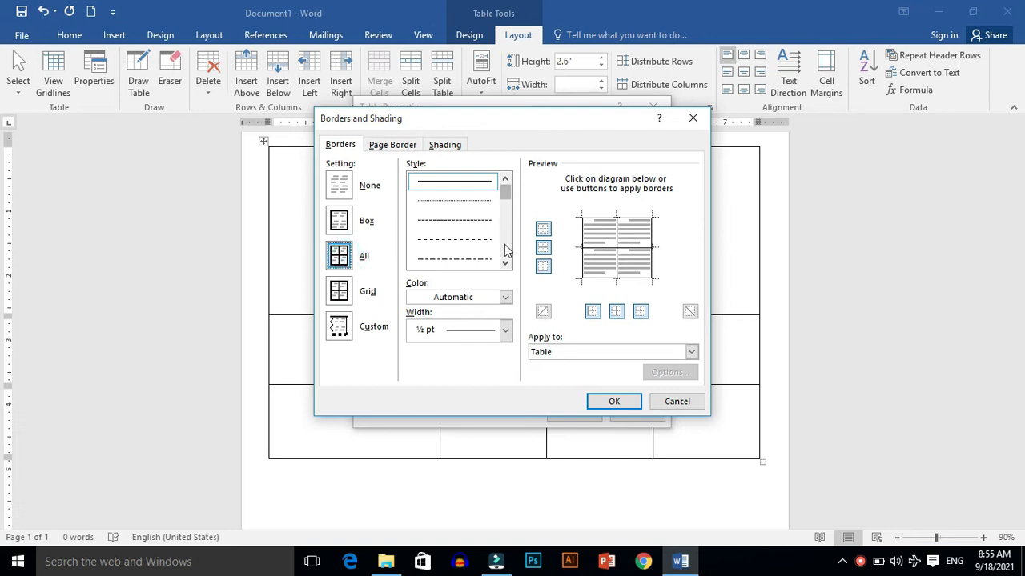
drag(505, 198, 505, 221)
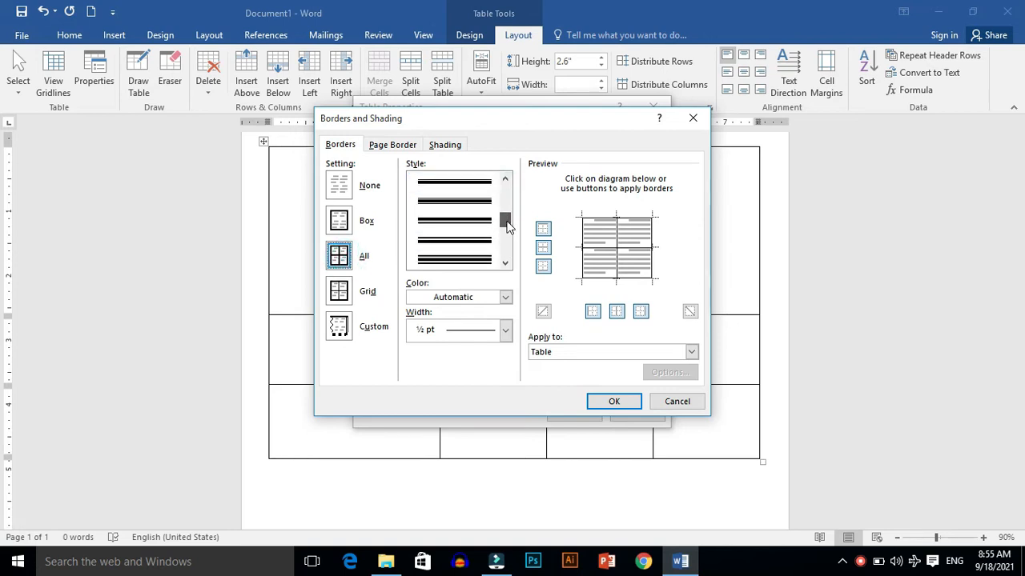
click(483, 260)
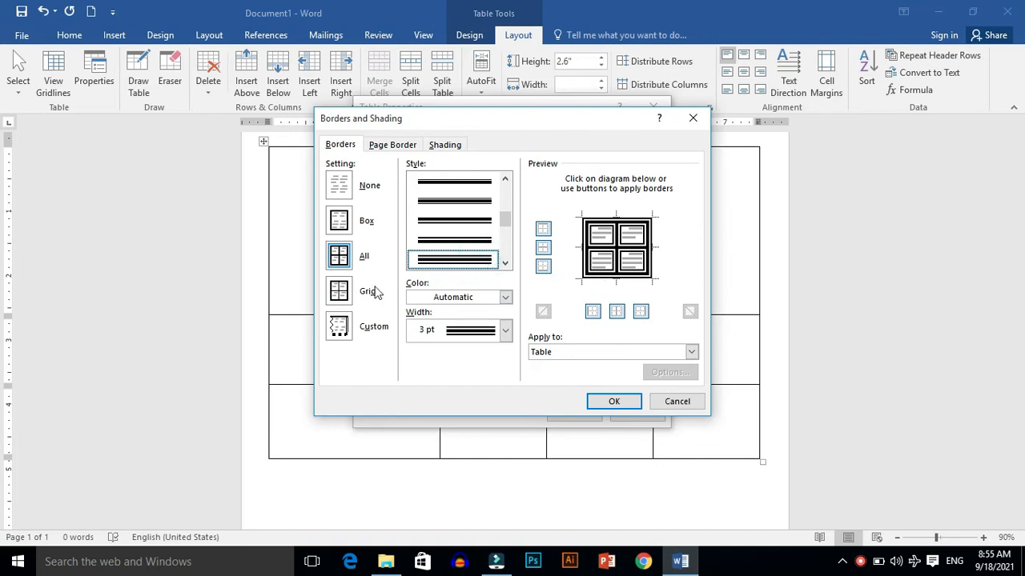
click(389, 148)
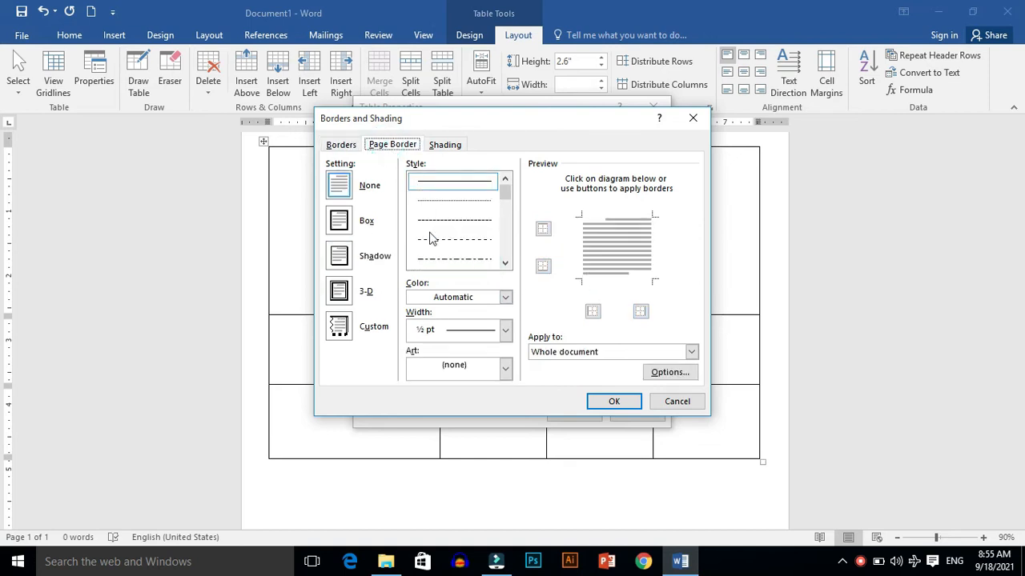
click(342, 293)
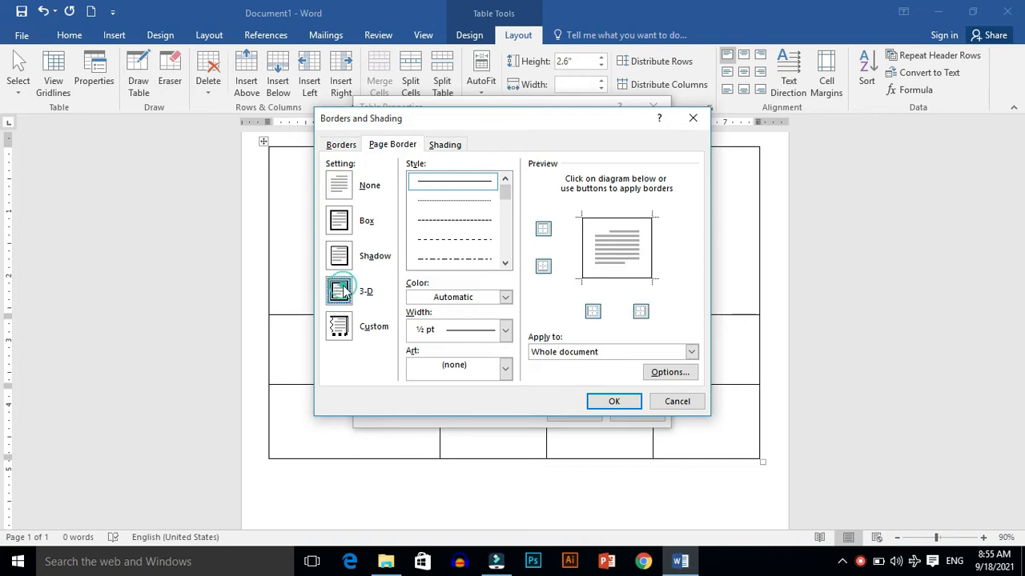
Step: Shade the table with a red fill and a Solid (100%) pattern, then apply the dialogs
click(446, 146)
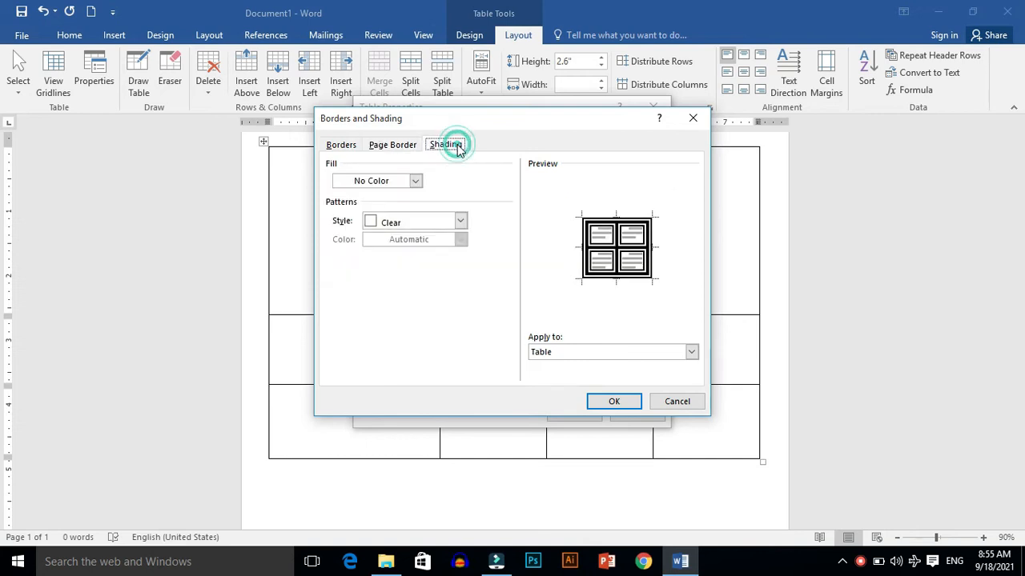
click(416, 182)
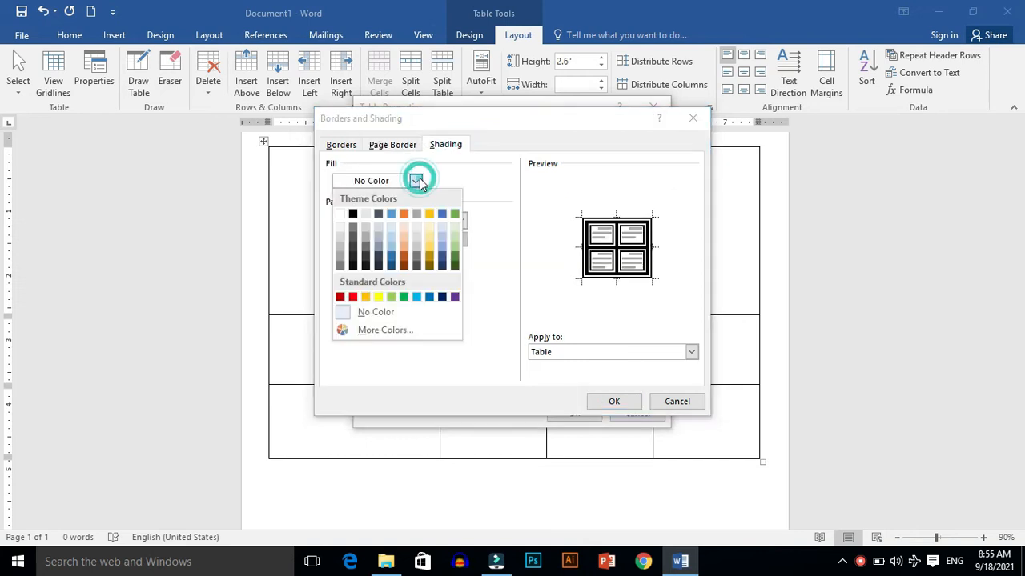
click(353, 298)
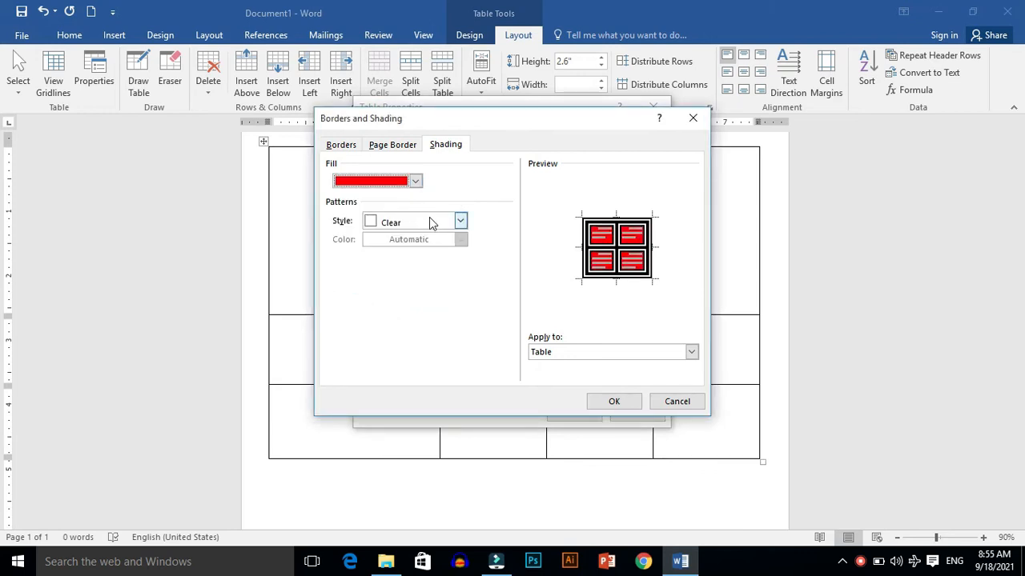
click(369, 227)
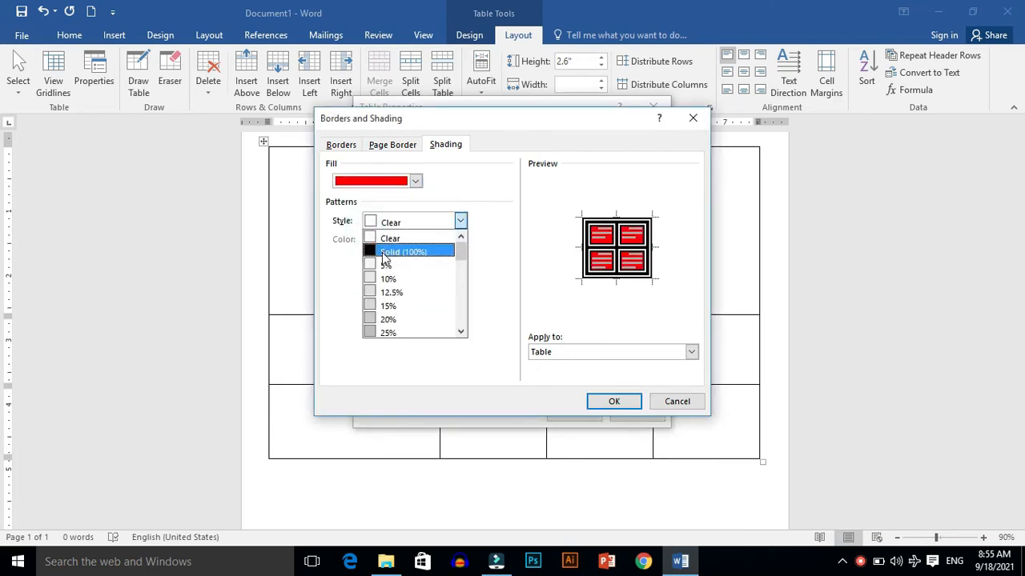
click(382, 255)
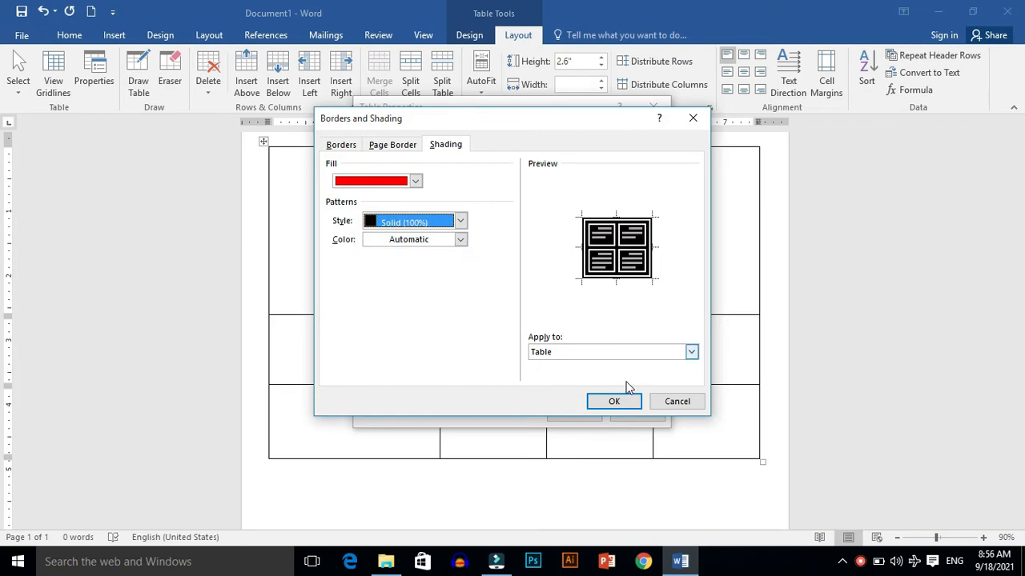
click(614, 402)
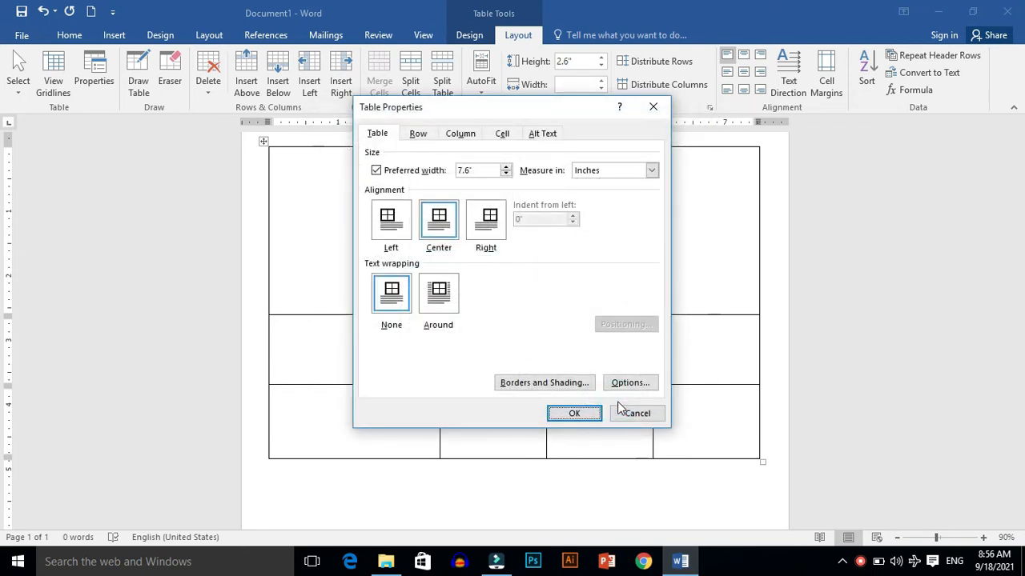
click(574, 414)
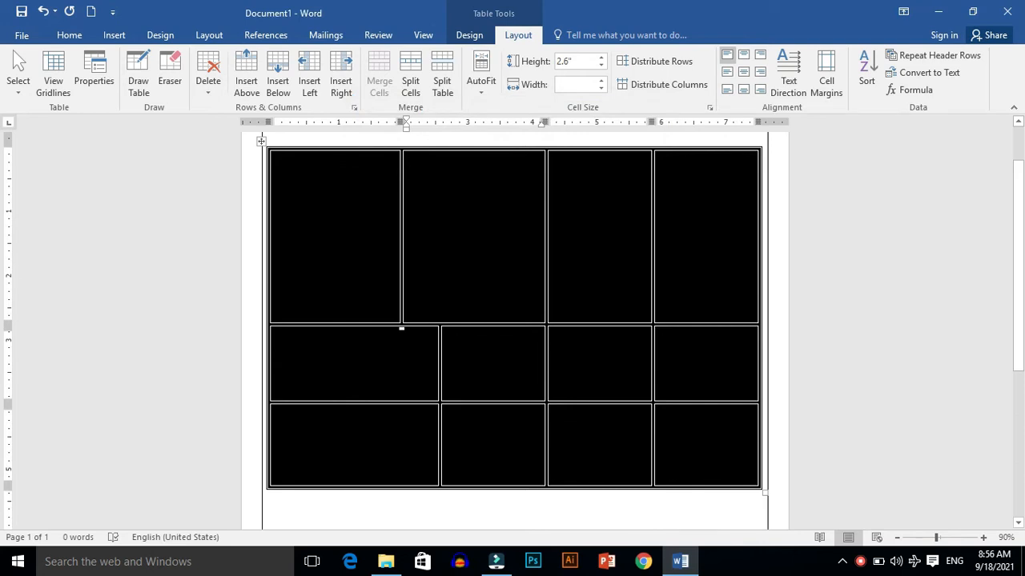
Step: Undo all the border, shading and table changes until the document is empty
drag(1016, 248, 990, 144)
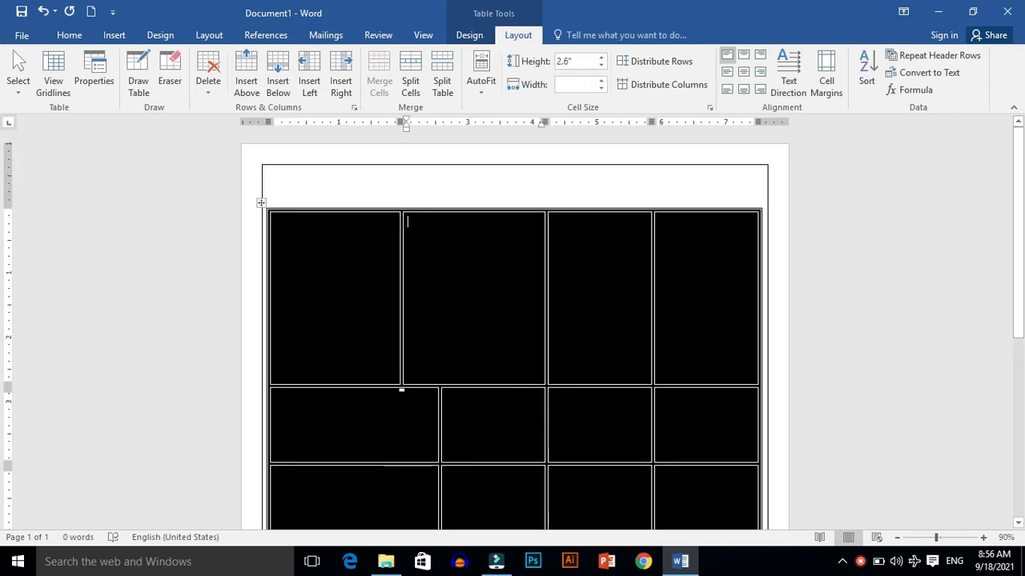
key(ctrl+z)
key(ctrl+z)
key(ctrl+z)
key(ctrl+z)
key(ctrl+z)
key(ctrl+z)
key(ctrl+z)
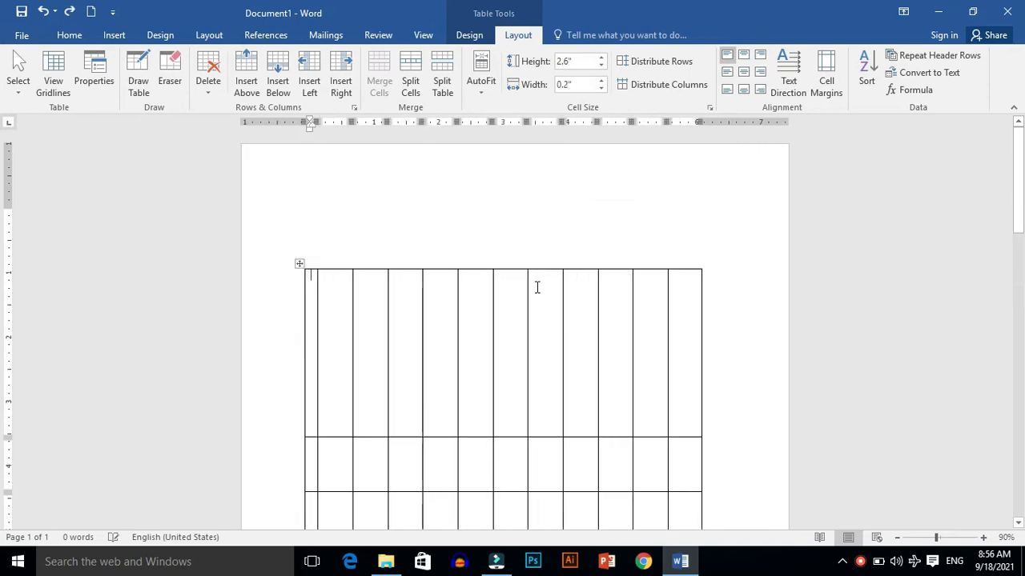
key(ctrl+z)
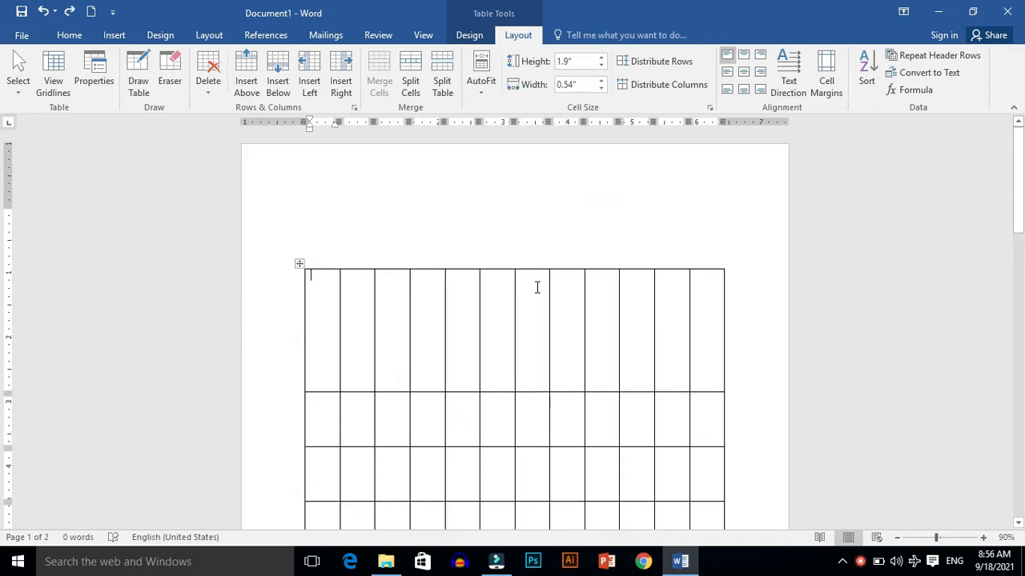
key(ctrl+z)
key(ctrl+z)
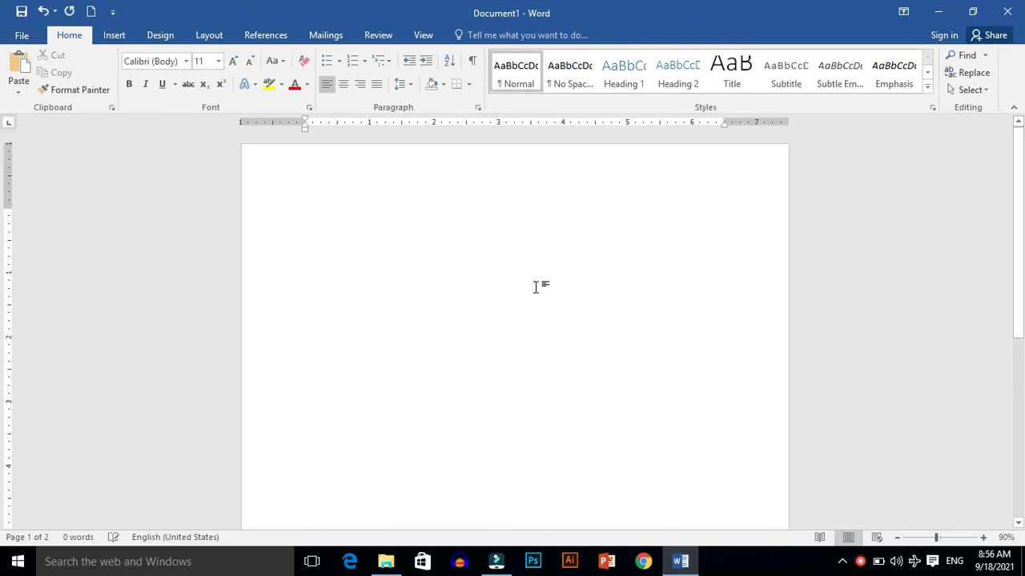
Step: Insert a 3×3 table and enlarge it by its corner handle to about 6.8 by 4 inches
click(111, 34)
click(107, 81)
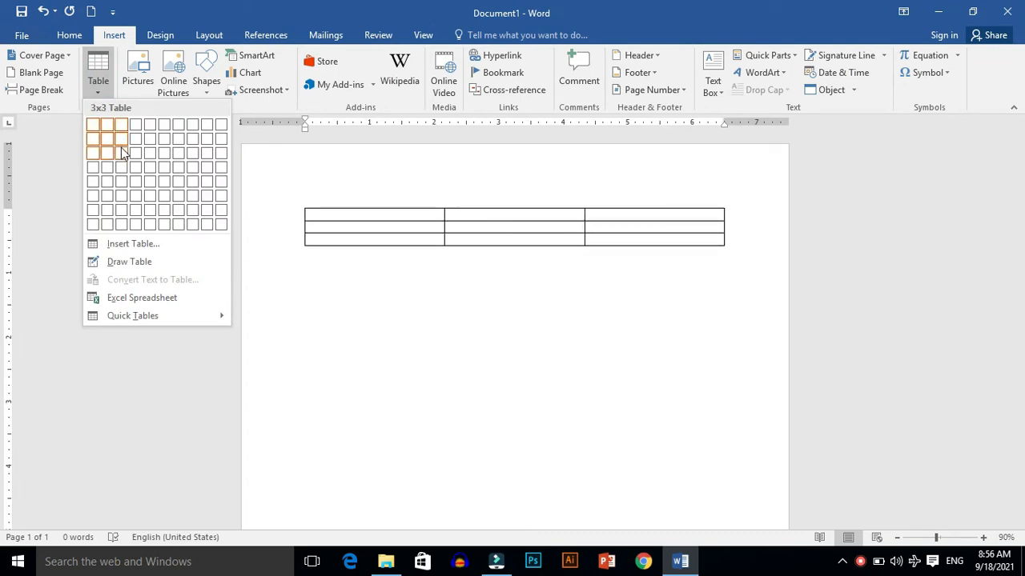
click(122, 152)
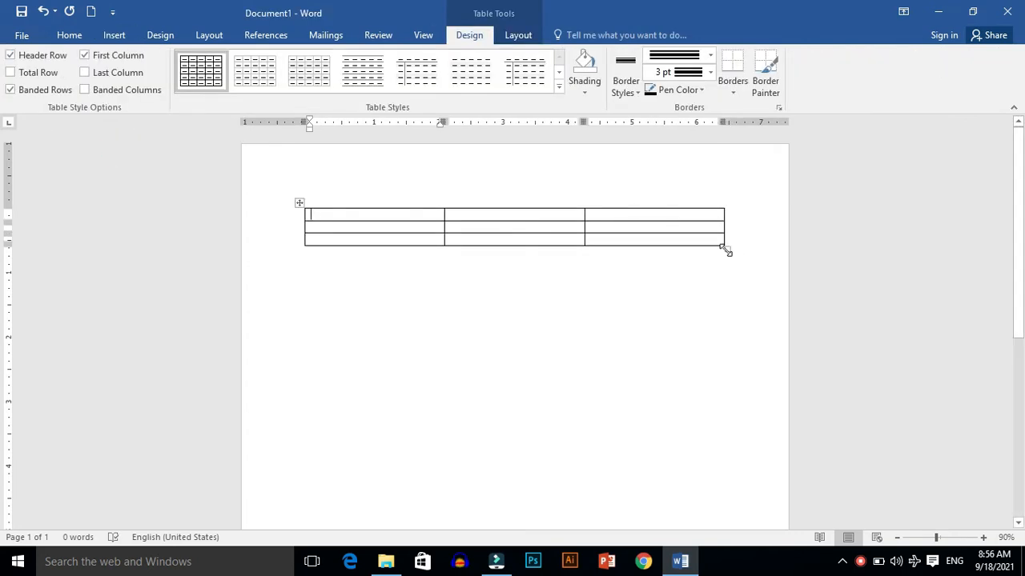
drag(725, 250, 741, 476)
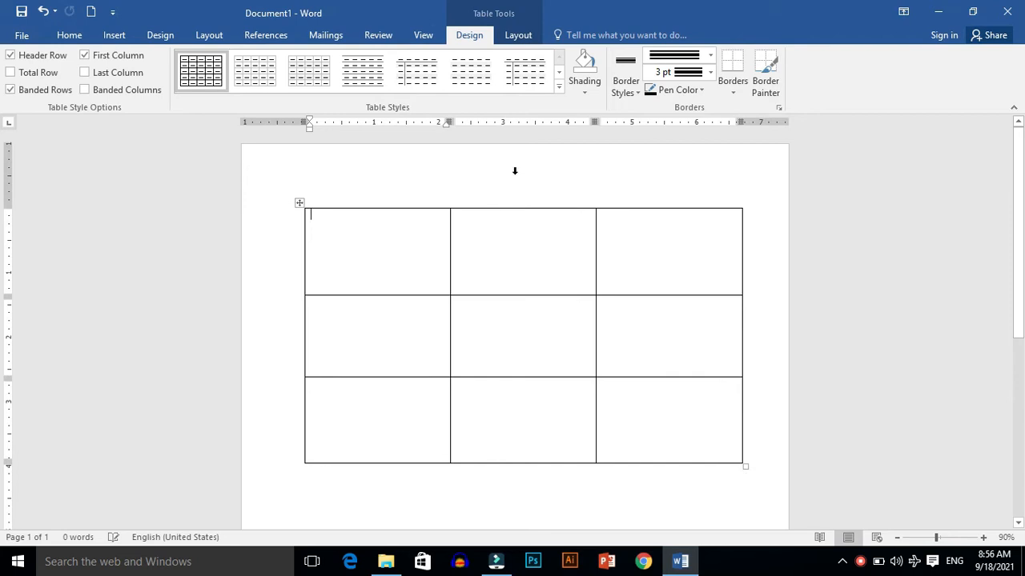
Step: Switch on Draw Table and draw a one-cell table about 3.55 by 0.99 inches below the existing table
click(517, 36)
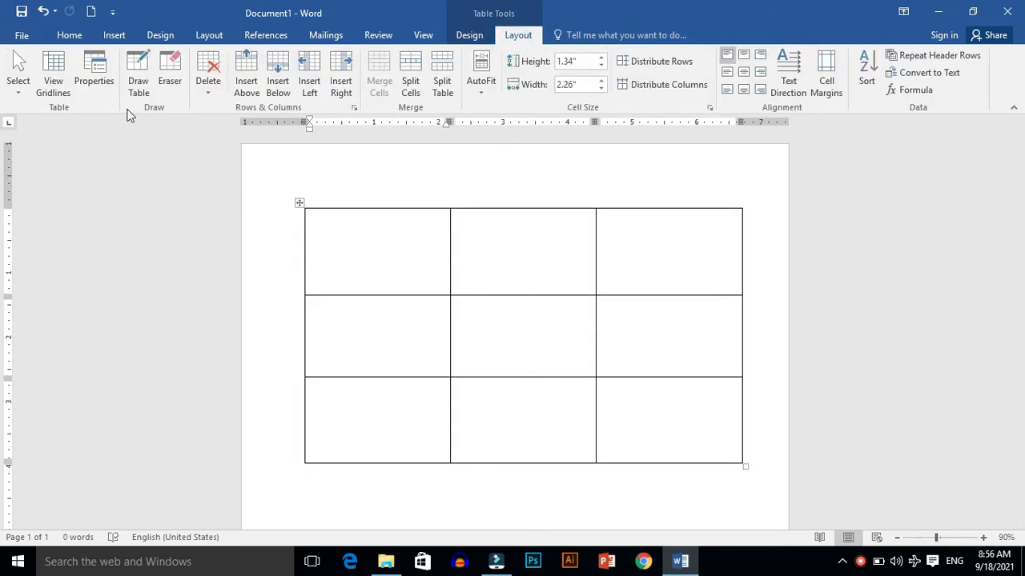
click(146, 80)
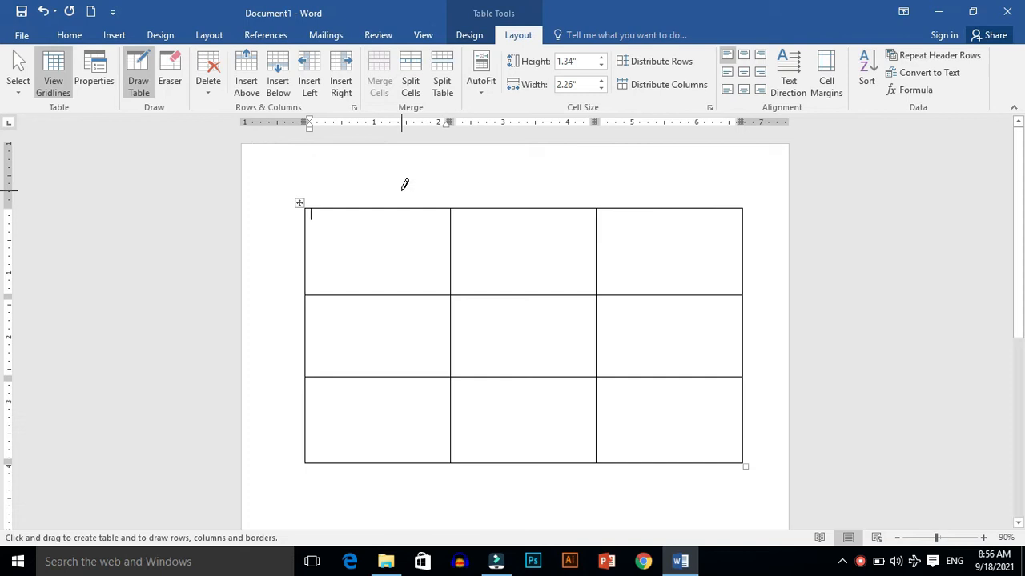
drag(1021, 188, 1023, 362)
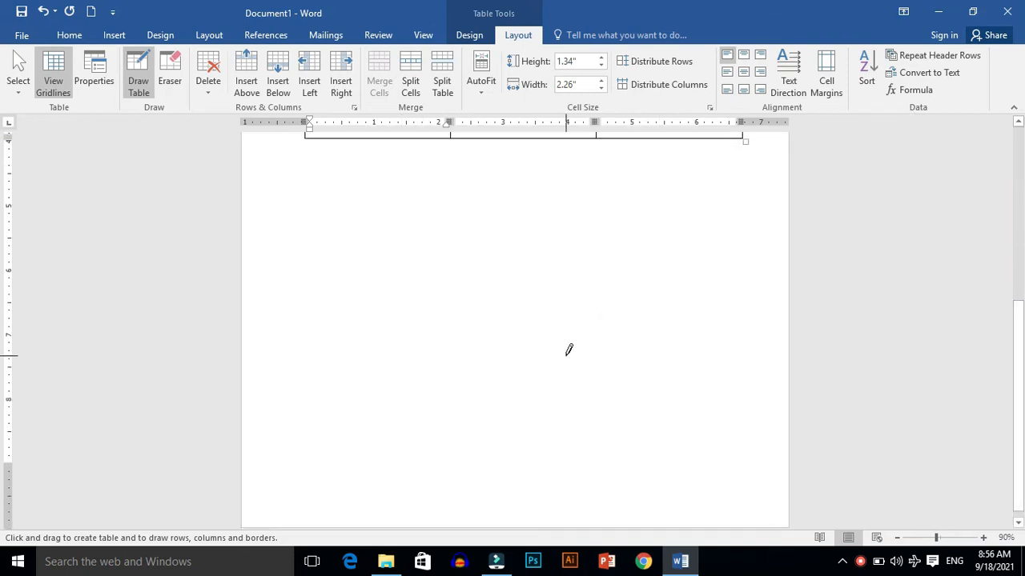
click(332, 213)
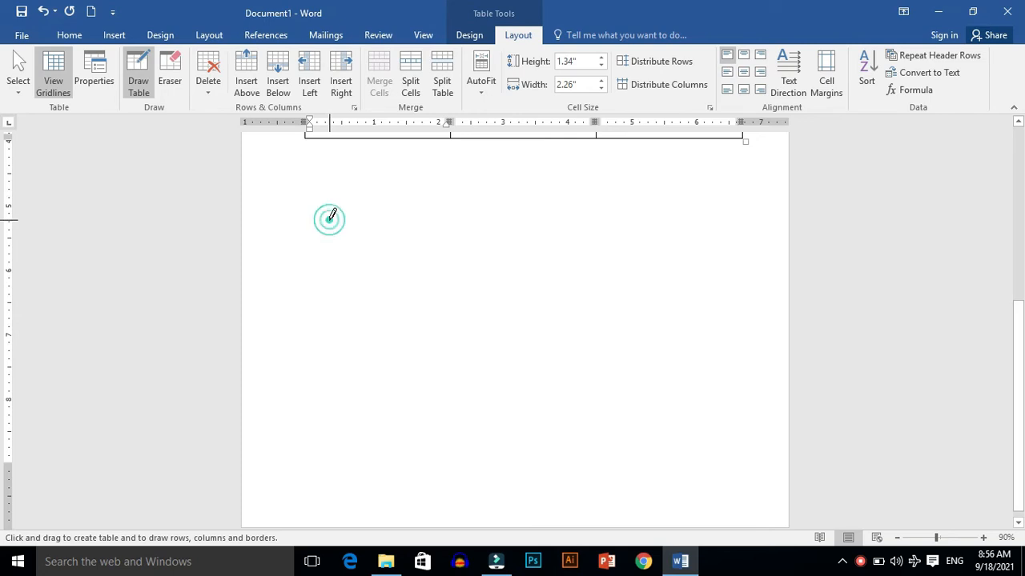
mouse_move(330, 220)
mouse_down()
mouse_move(410, 274)
mouse_move(514, 237)
mouse_move(548, 238)
mouse_move(500, 422)
mouse_move(560, 281)
mouse_up()
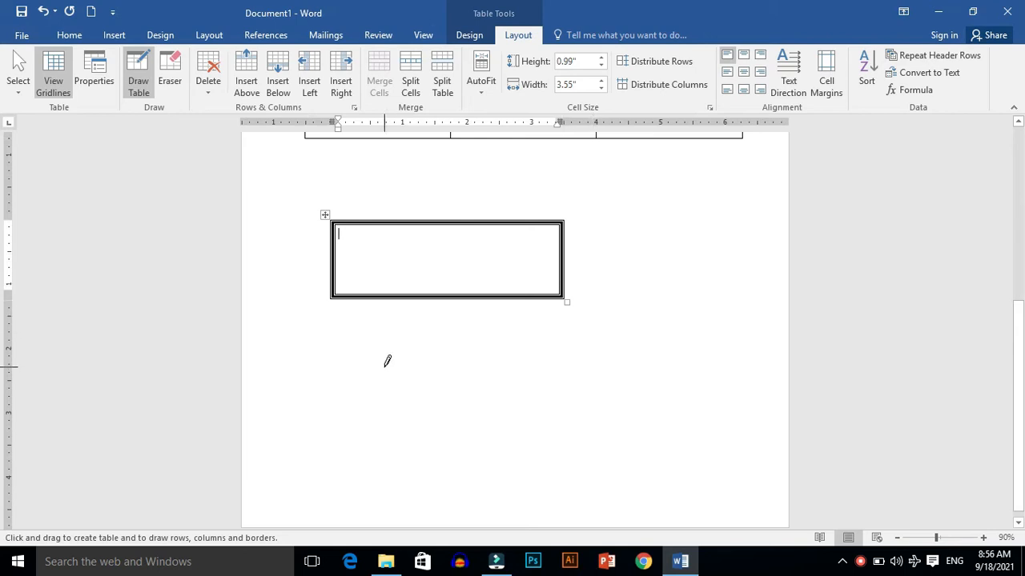
Step: Draw several more freehand tables and nested boxes of various sizes on the following page
mouse_move(338, 320)
mouse_down()
mouse_move(540, 394)
mouse_move(577, 390)
mouse_move(567, 403)
mouse_up()
drag(486, 367, 459, 335)
drag(358, 372, 423, 351)
mouse_move(656, 269)
mouse_down()
mouse_move(707, 414)
mouse_move(703, 406)
mouse_up()
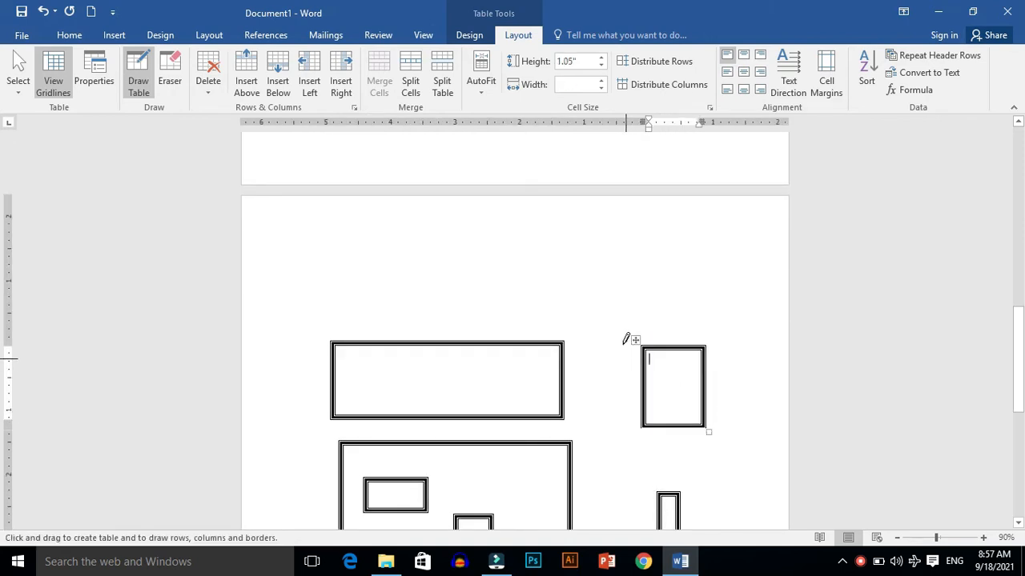
mouse_move(300, 268)
mouse_down()
mouse_move(488, 292)
mouse_move(543, 313)
mouse_up()
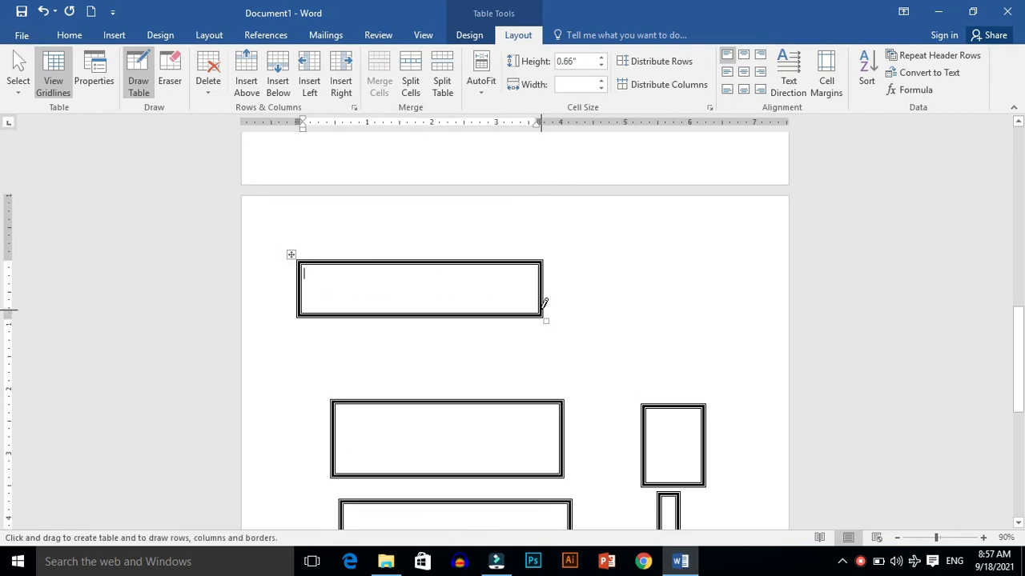
Step: Draw two more freehand tables further down the document
drag(1022, 344, 1022, 480)
mouse_move(399, 360)
mouse_down()
mouse_move(578, 301)
mouse_move(686, 328)
mouse_move(733, 277)
mouse_up()
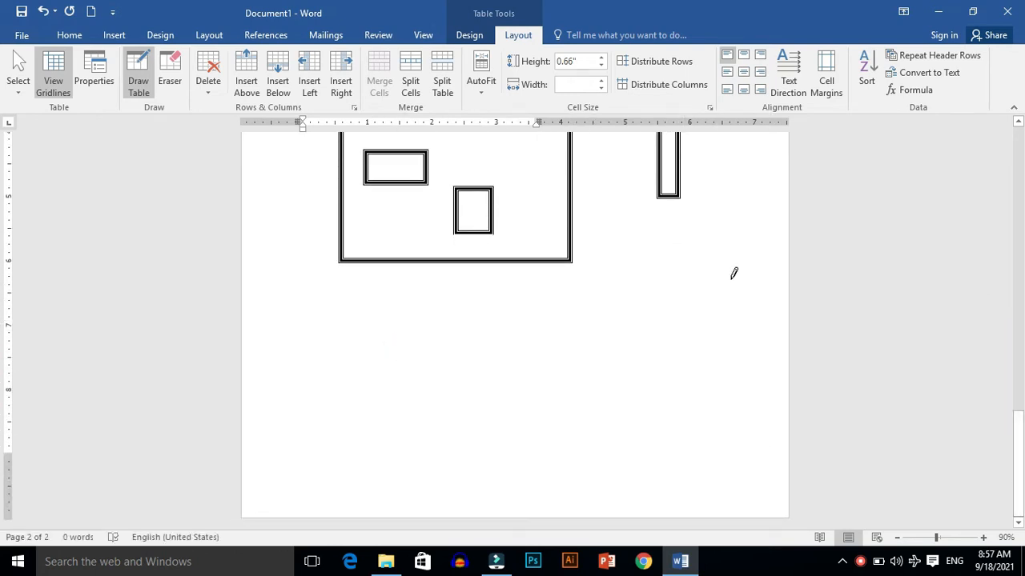
mouse_move(280, 319)
mouse_down()
mouse_move(287, 370)
mouse_move(418, 462)
mouse_up()
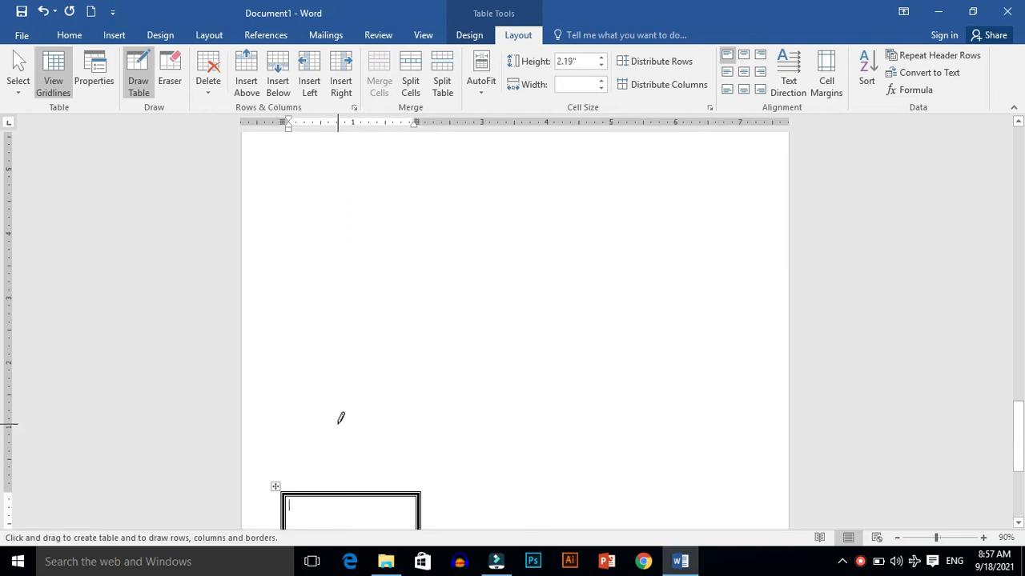
Step: Select the entire document and delete all its content
key(ctrl+a)
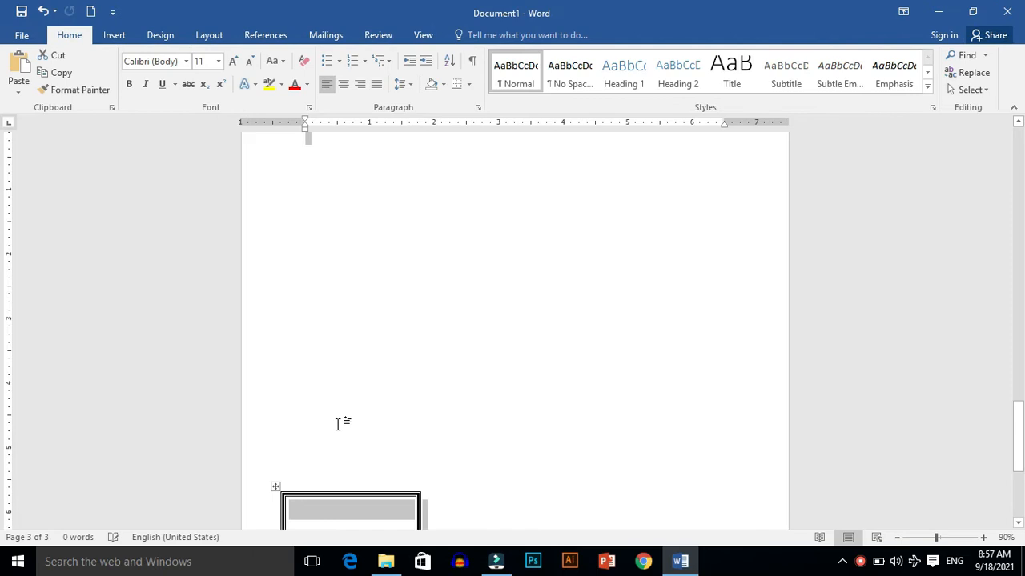
key(Delete)
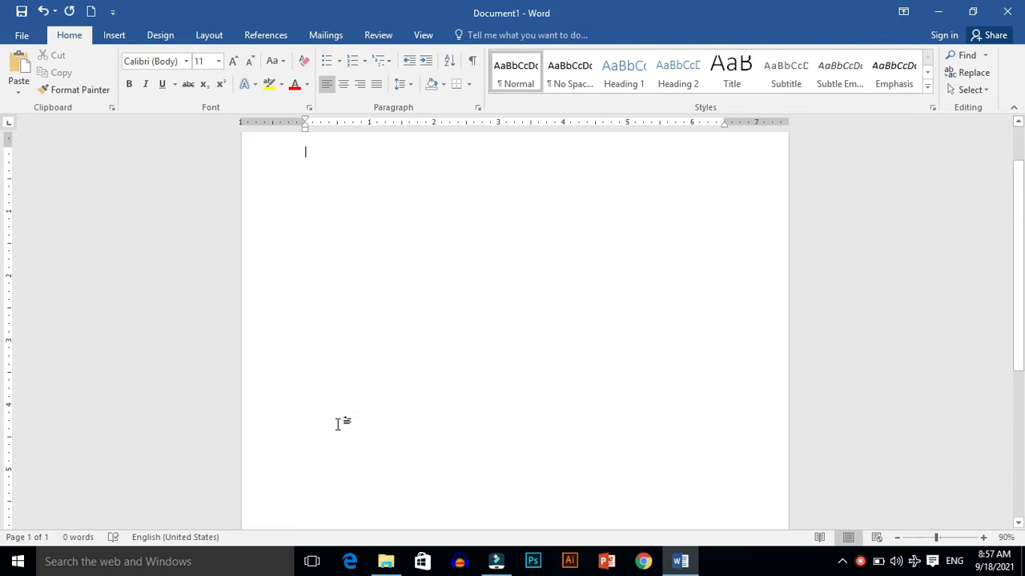
Step: Insert a new table with three columns and two rows
click(117, 40)
click(105, 64)
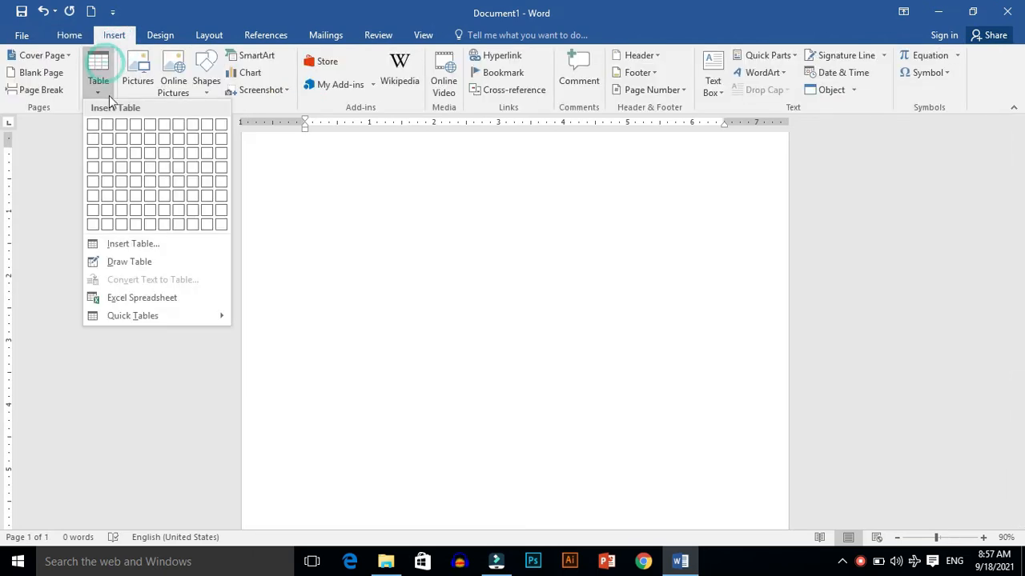
click(123, 145)
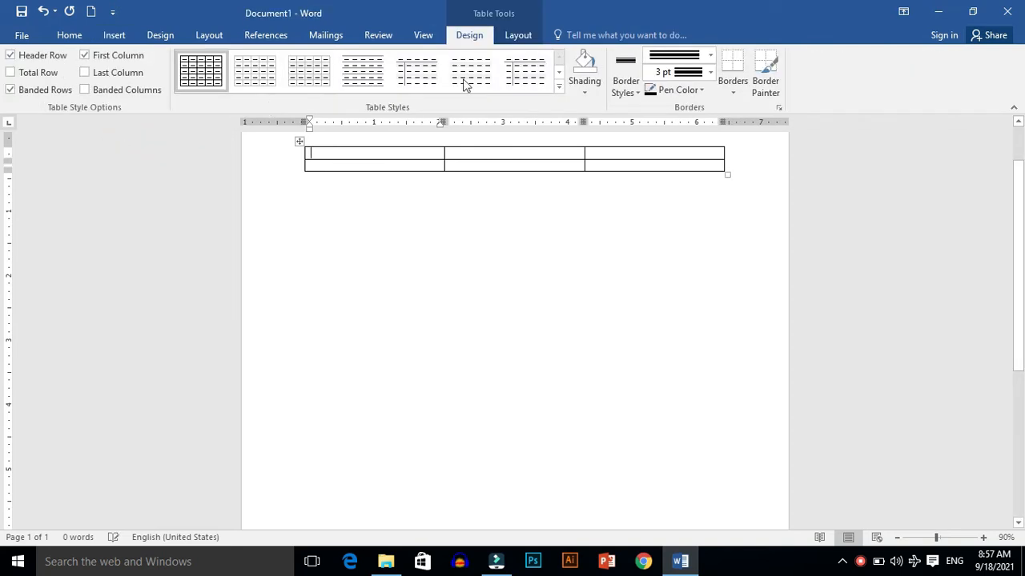
Step: Enlarge the three-column table so its rows become much taller, about twice the original size
drag(727, 172, 735, 357)
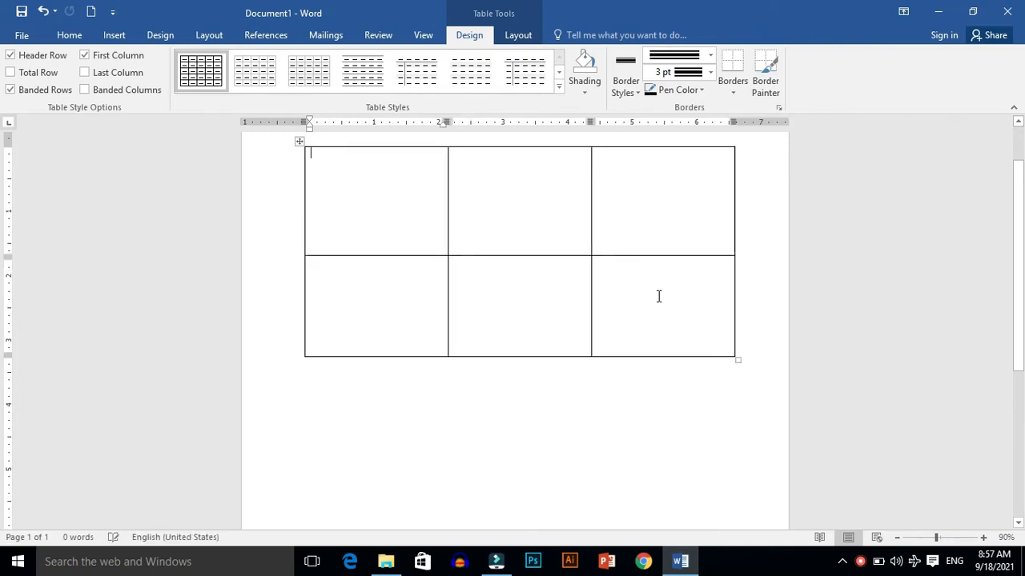
click(514, 35)
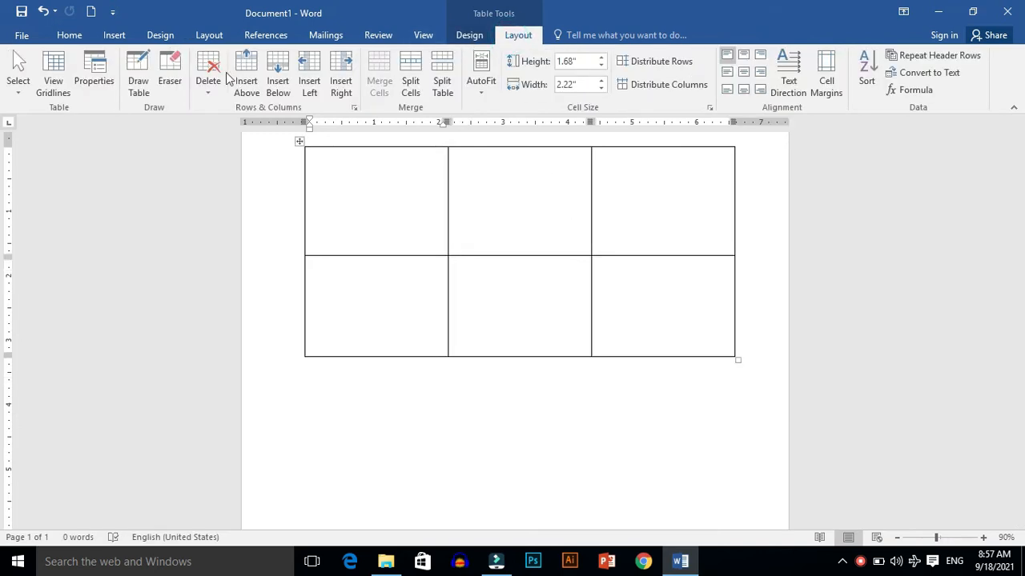
Step: Draw two freehand tables below the table: a wide rectangle and a roughly square box
click(168, 79)
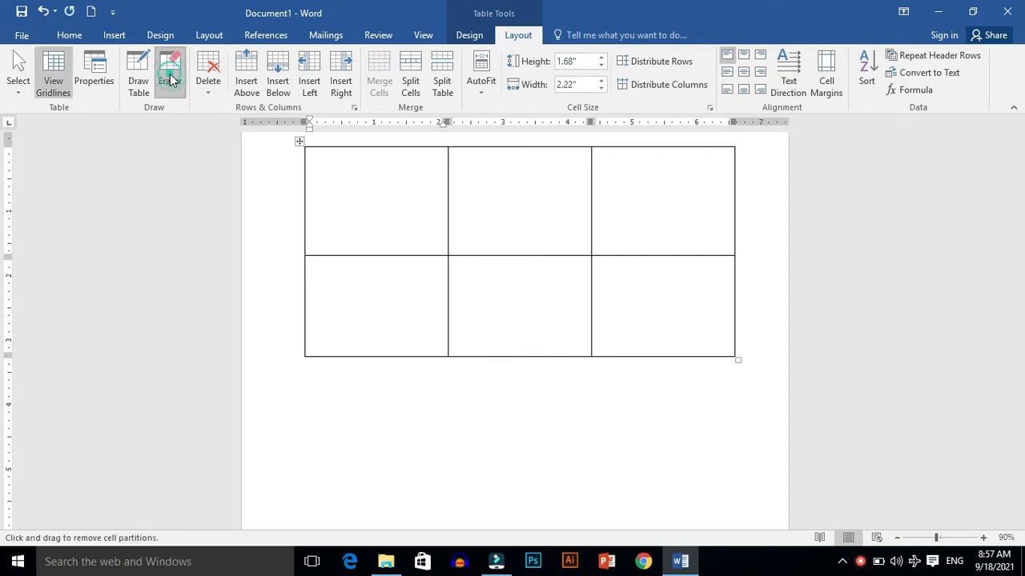
click(138, 84)
mouse_move(335, 388)
mouse_down()
mouse_move(407, 393)
mouse_move(494, 419)
mouse_move(519, 438)
mouse_up()
mouse_move(611, 393)
mouse_down()
mouse_move(662, 408)
mouse_move(715, 504)
mouse_up()
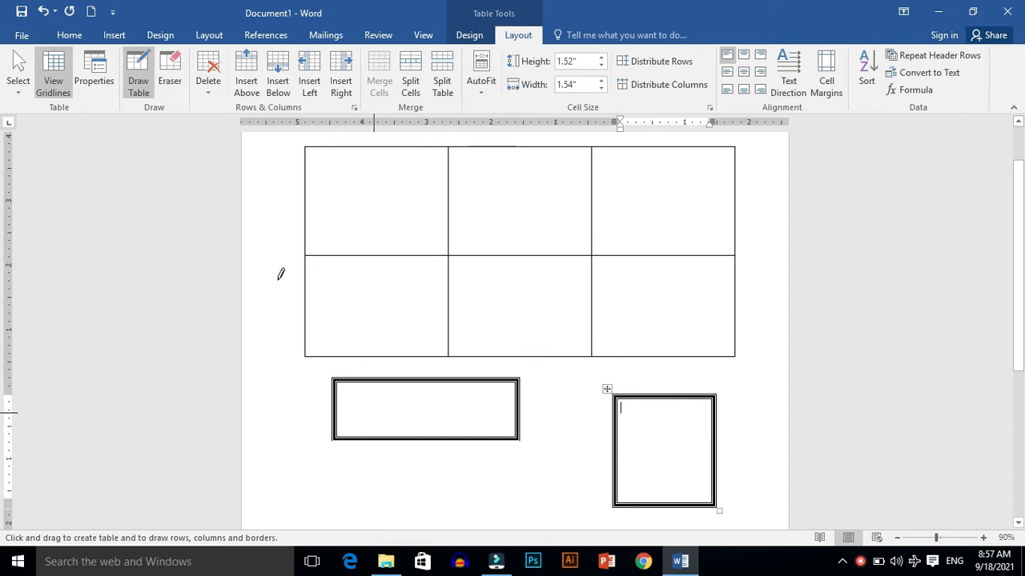
Step: Use the Eraser to remove the borders of the wide rectangular box below the table
click(171, 83)
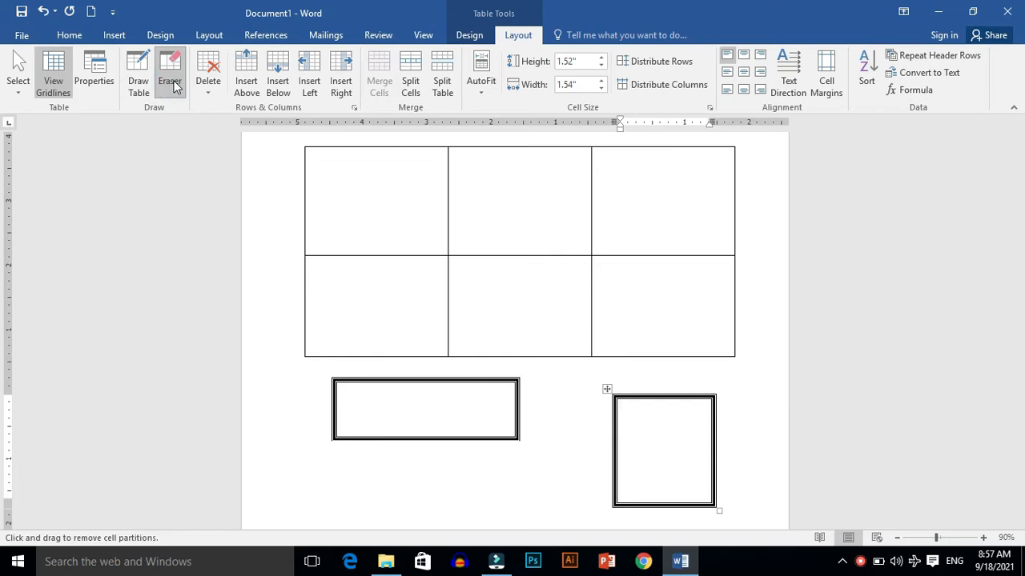
click(175, 84)
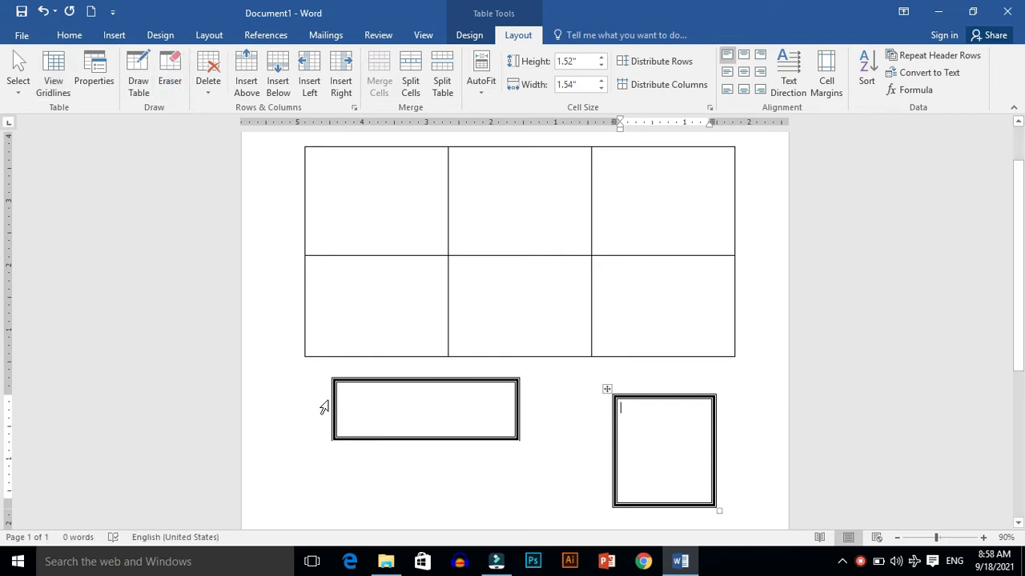
click(170, 80)
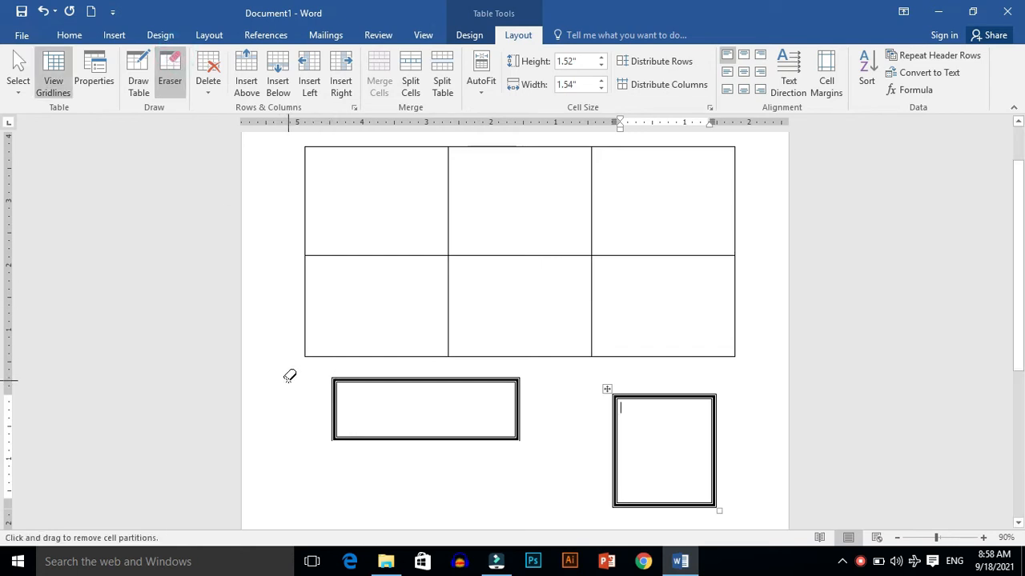
mouse_move(337, 381)
mouse_down()
mouse_move(355, 393)
mouse_move(342, 377)
mouse_up()
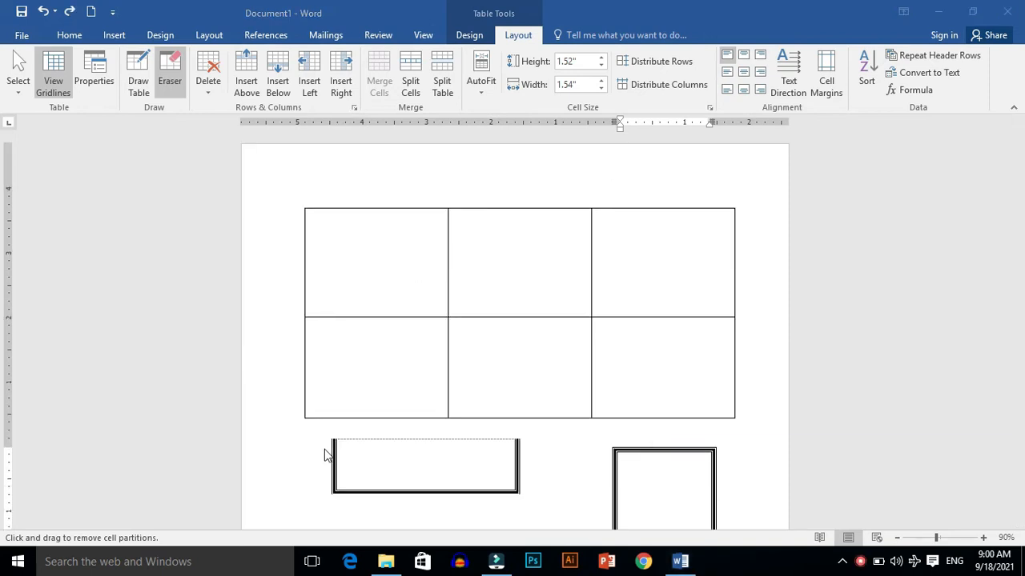
click(344, 391)
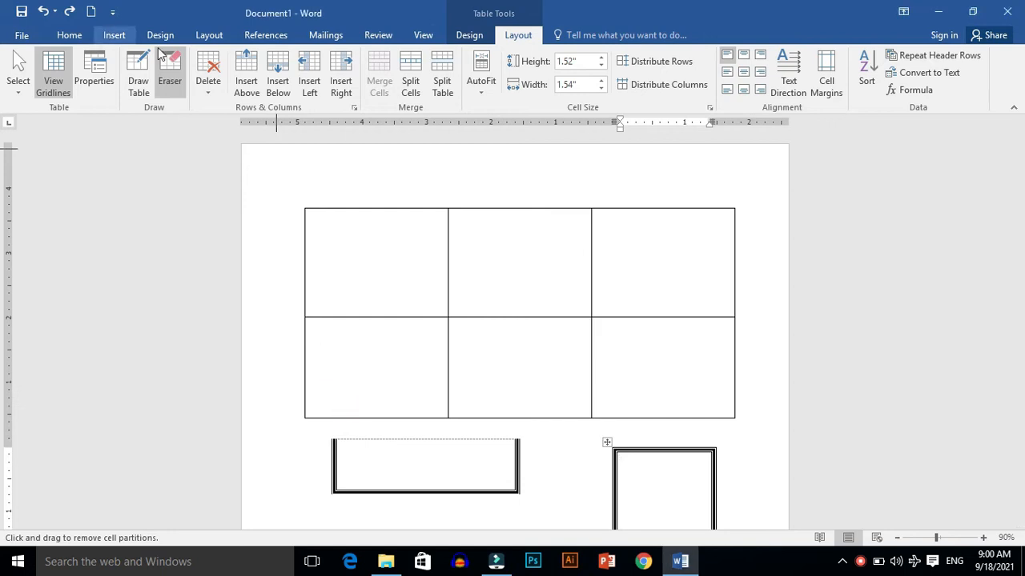
click(170, 72)
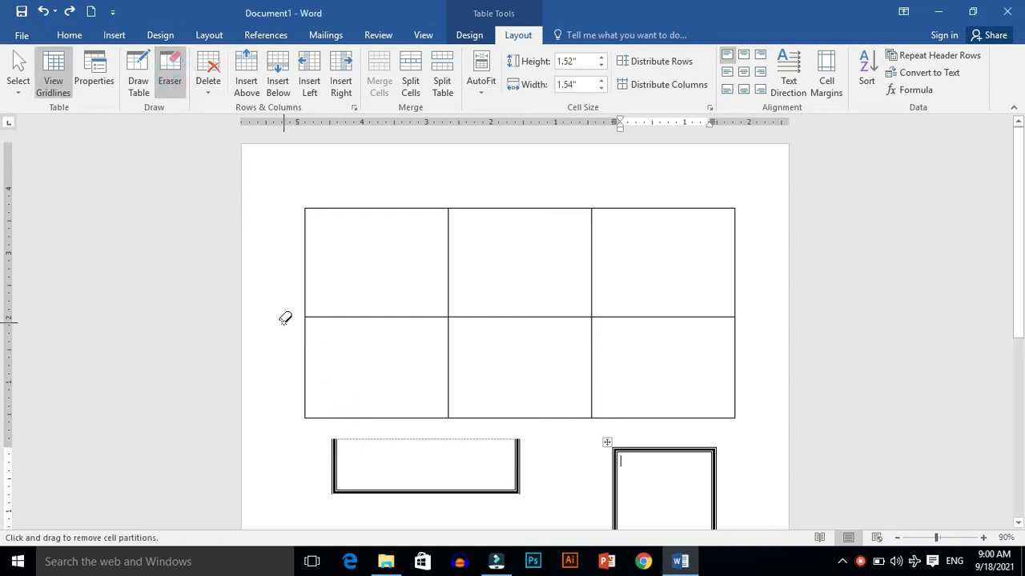
mouse_move(335, 447)
mouse_down()
mouse_move(356, 481)
mouse_move(432, 490)
mouse_move(508, 476)
mouse_move(522, 492)
mouse_up()
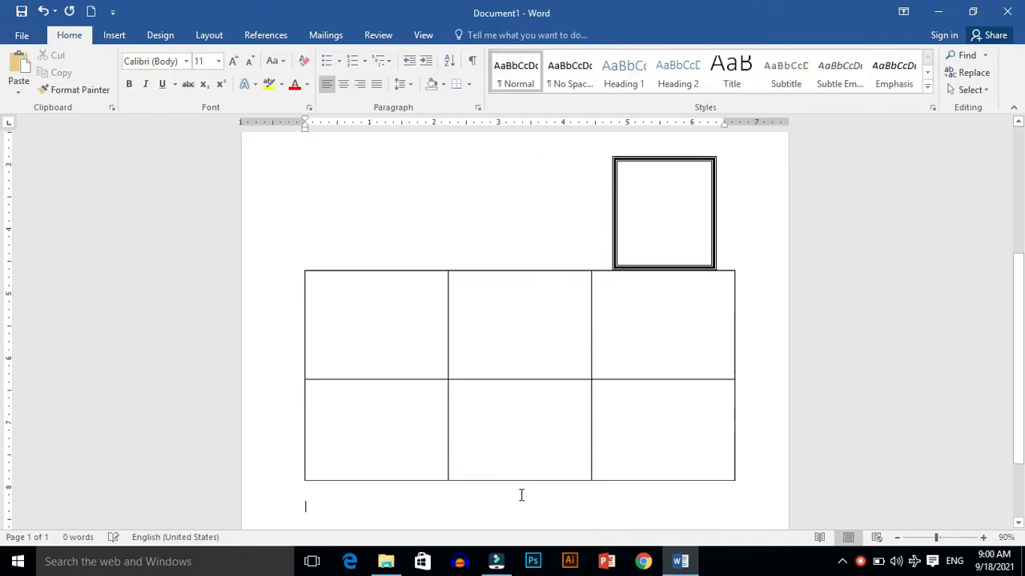
Step: Use the Eraser to remove partitions inside the table, merging its left cells into one large cell
click(530, 334)
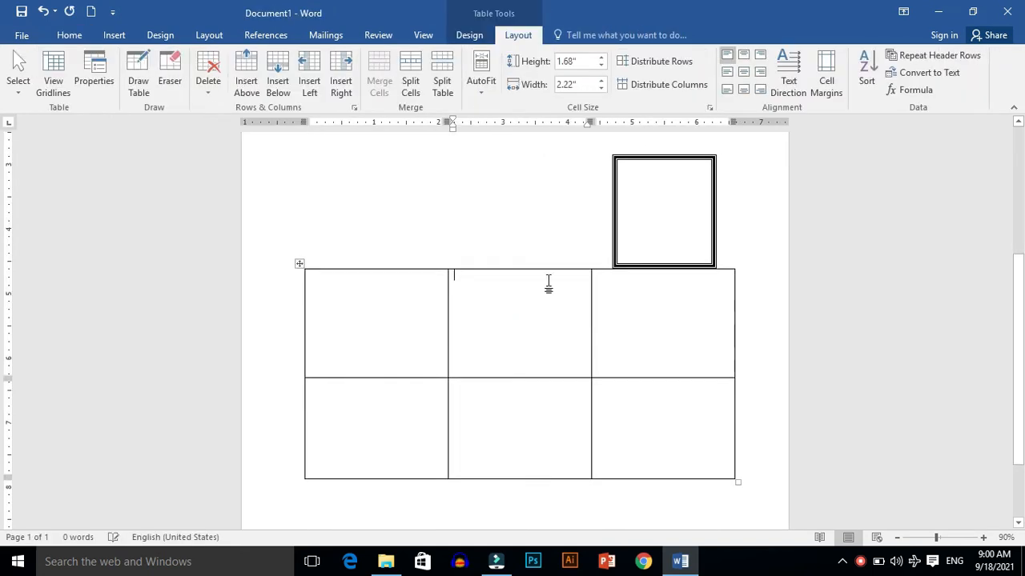
click(170, 76)
mouse_move(312, 280)
mouse_down()
mouse_move(666, 441)
mouse_move(712, 444)
mouse_up()
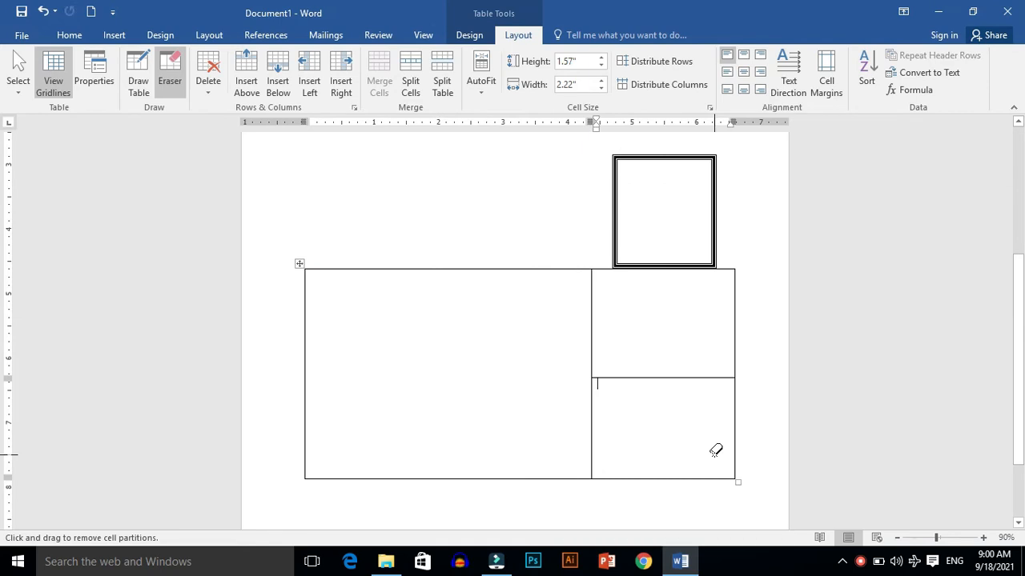
mouse_move(591, 381)
mouse_down()
mouse_move(632, 395)
mouse_move(736, 480)
mouse_up()
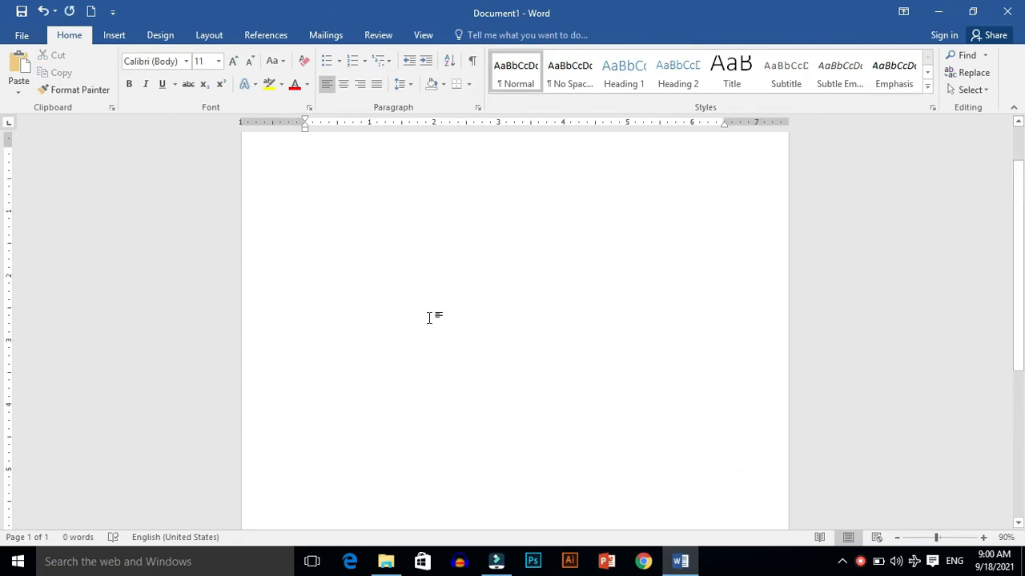
Step: Insert a table with four columns and three rows and enlarge it to make the rows much taller
click(112, 36)
click(98, 72)
click(135, 151)
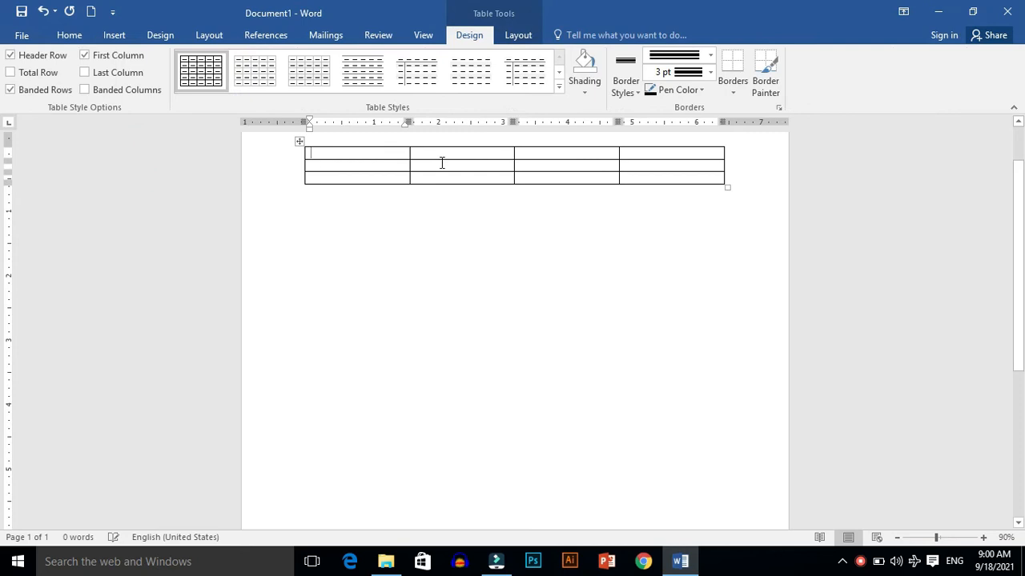
drag(725, 186, 741, 373)
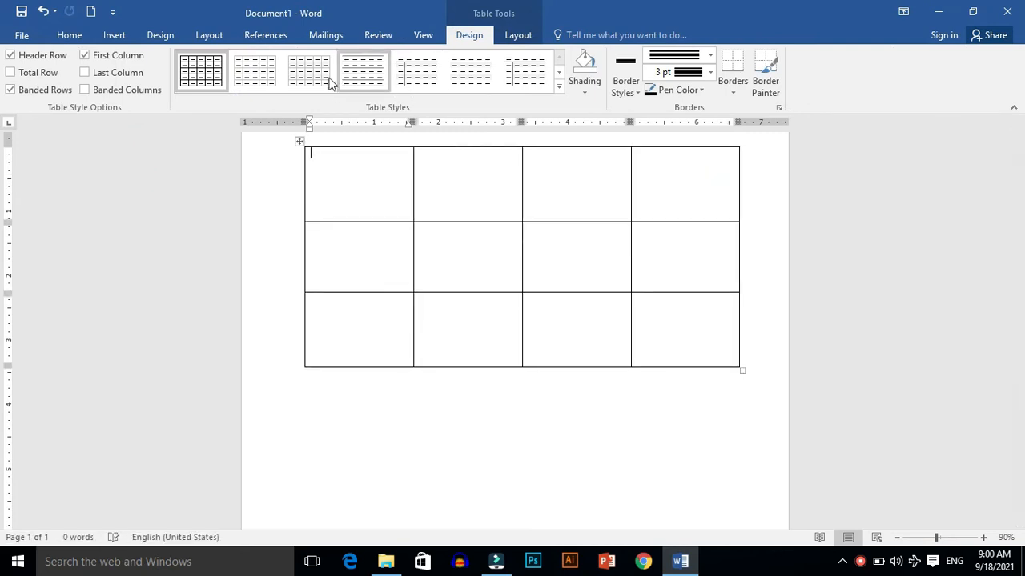
click(512, 37)
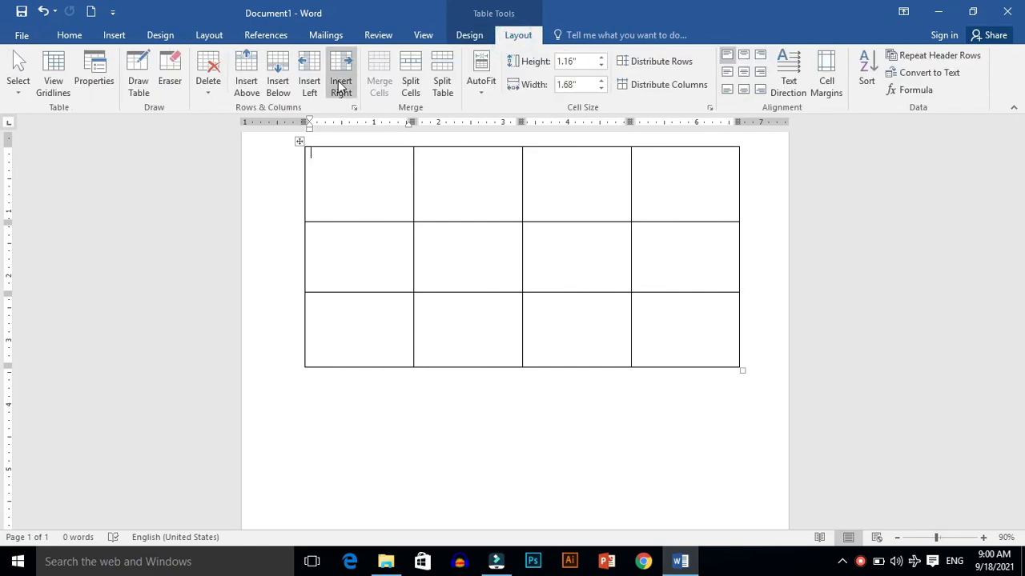
click(205, 83)
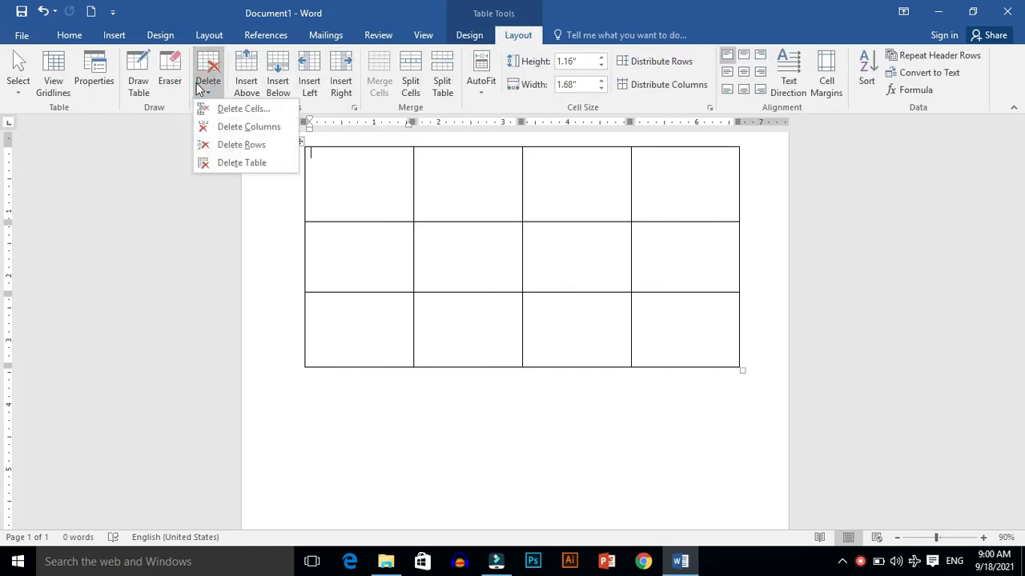
click(285, 277)
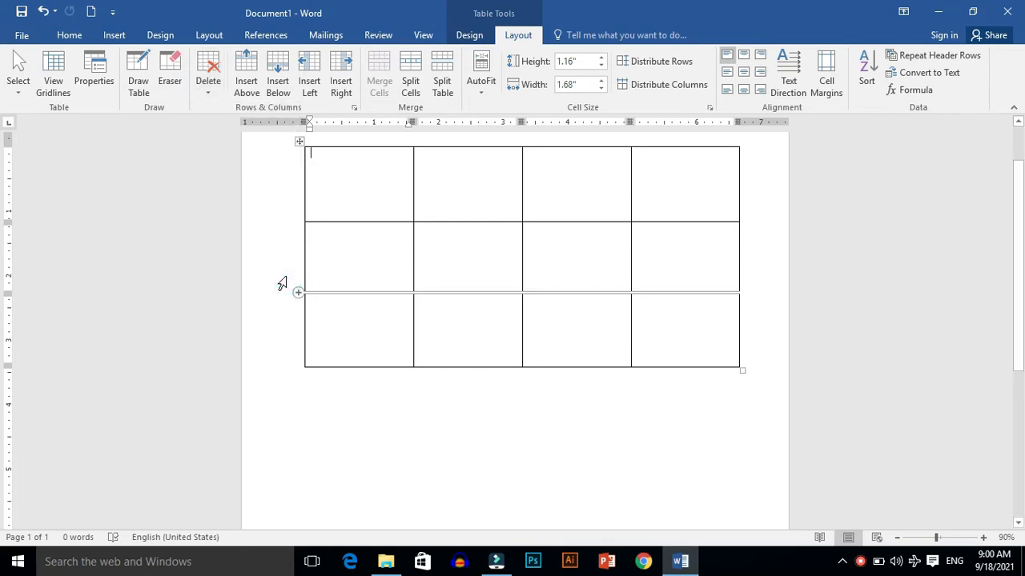
Step: Delete all document content and undo the deletion
key(ctrl+a)
key(Delete)
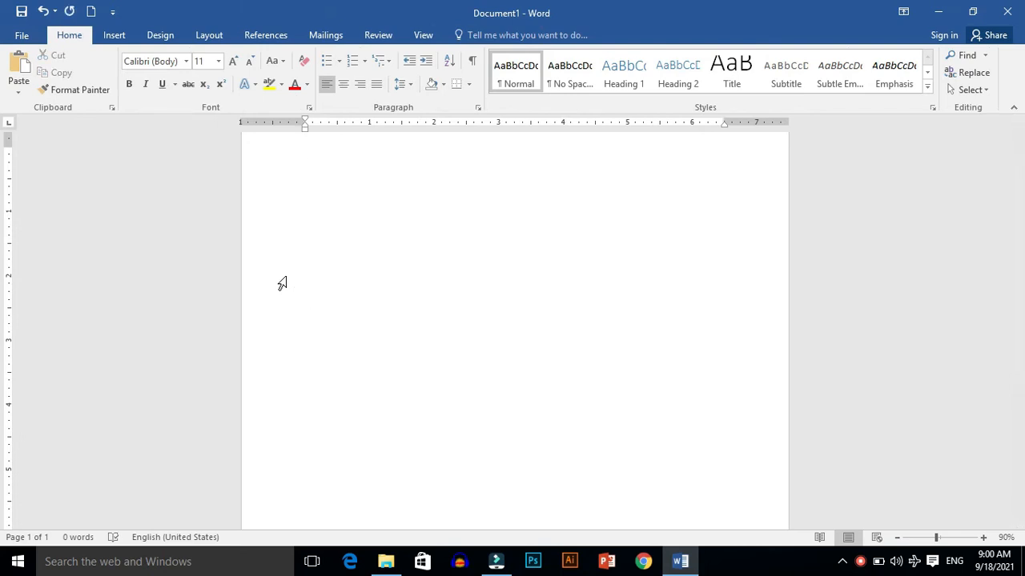
key(ctrl+z)
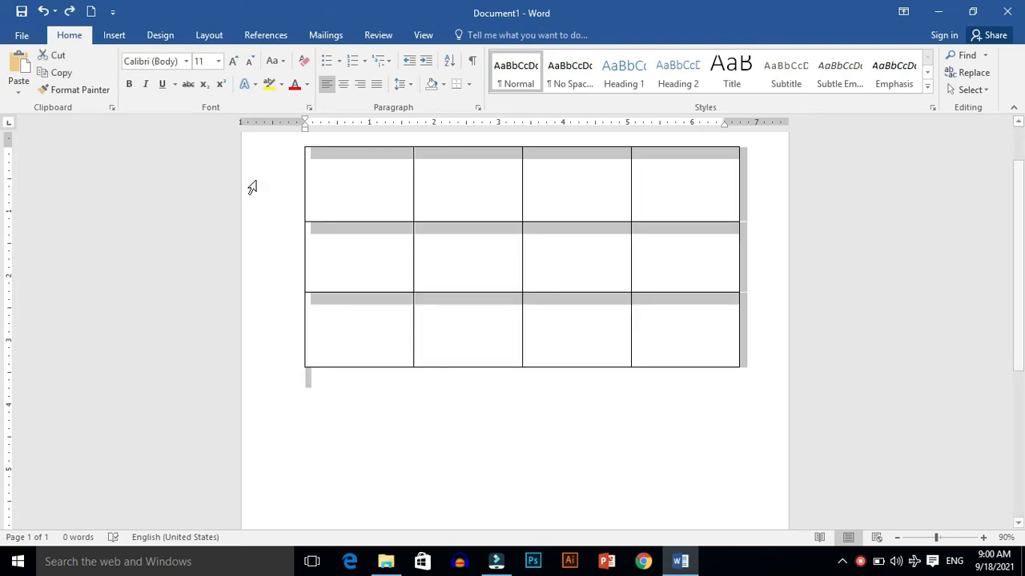
Step: Delete the table's first cell, shifting the remaining cells left
click(364, 181)
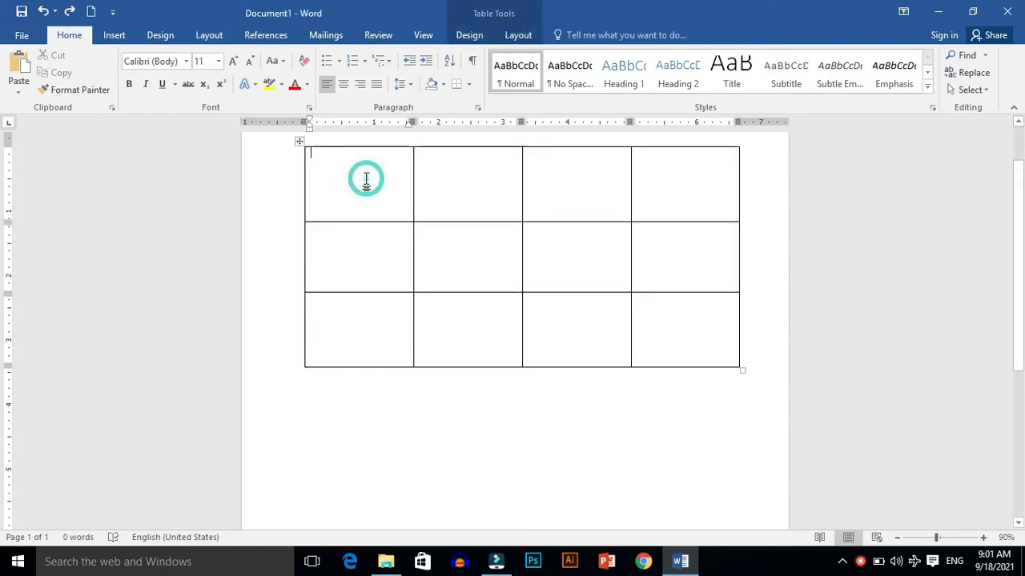
click(519, 35)
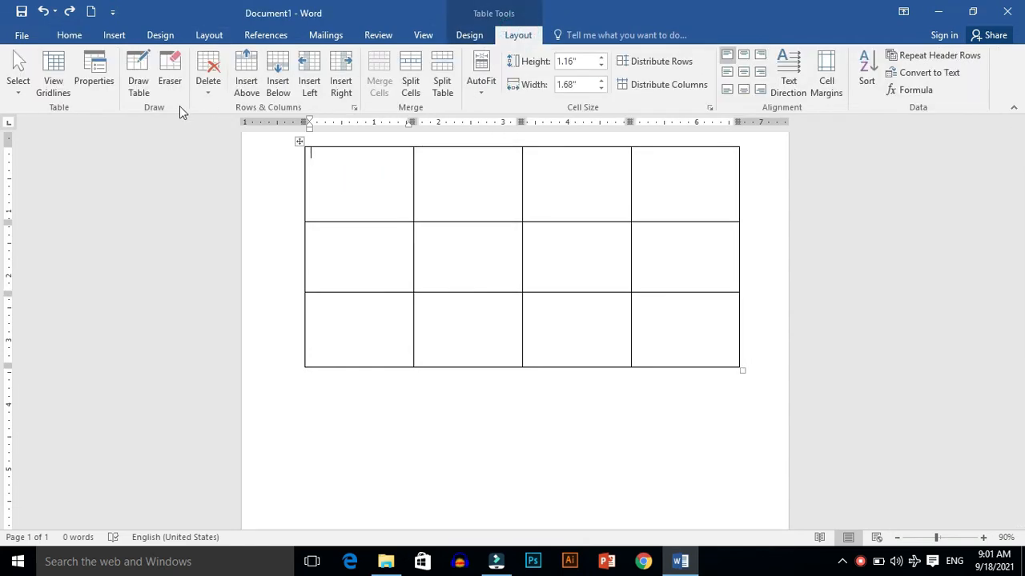
click(208, 78)
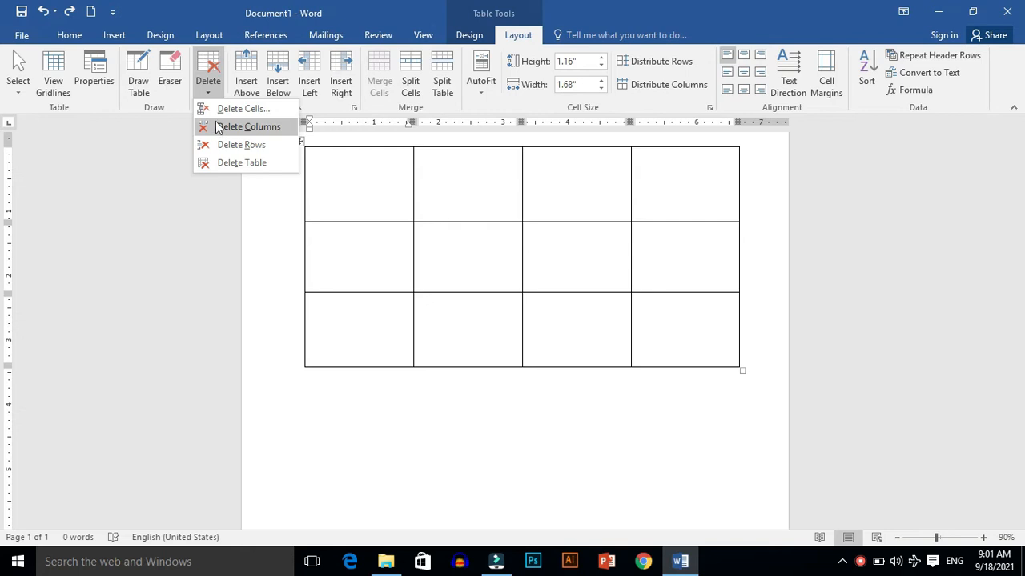
click(214, 108)
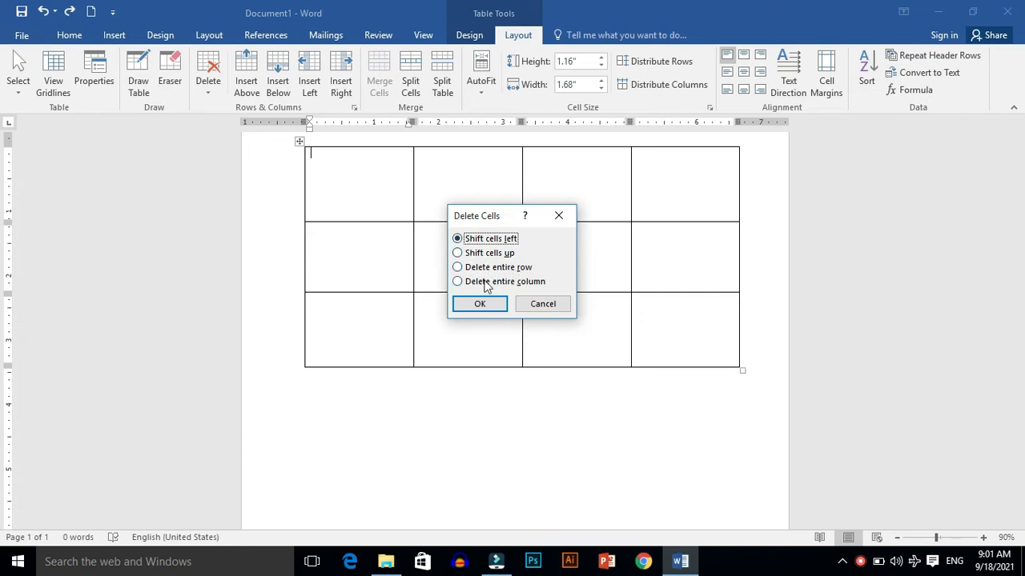
click(483, 305)
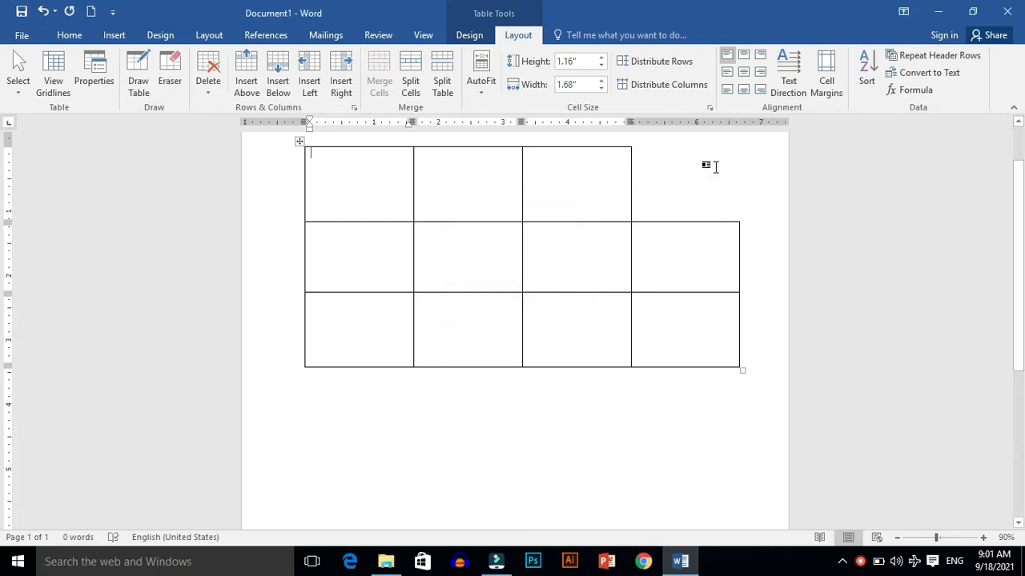
Step: Delete the first cell again using the shift cells up option
click(207, 76)
click(224, 112)
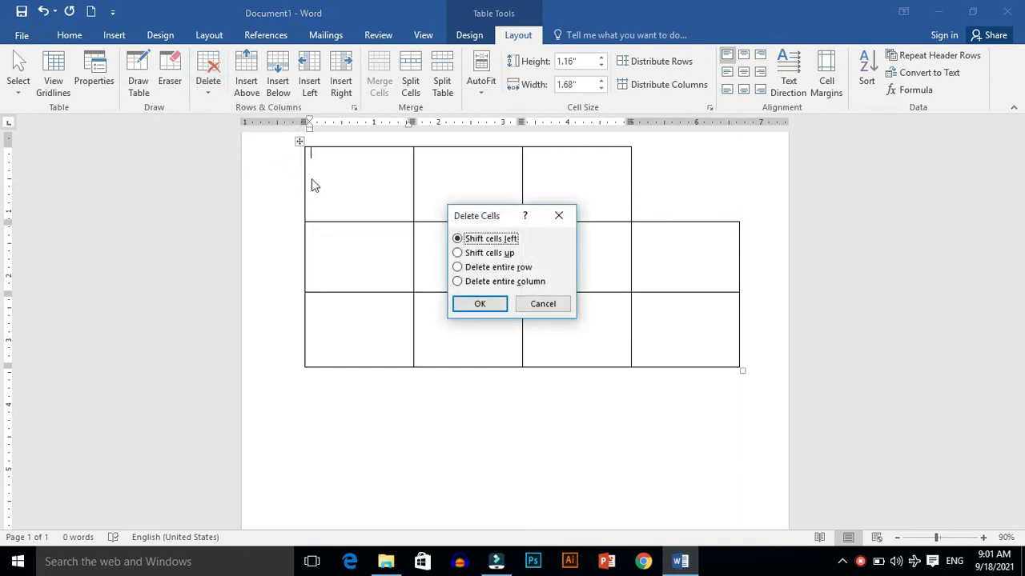
click(461, 253)
click(481, 304)
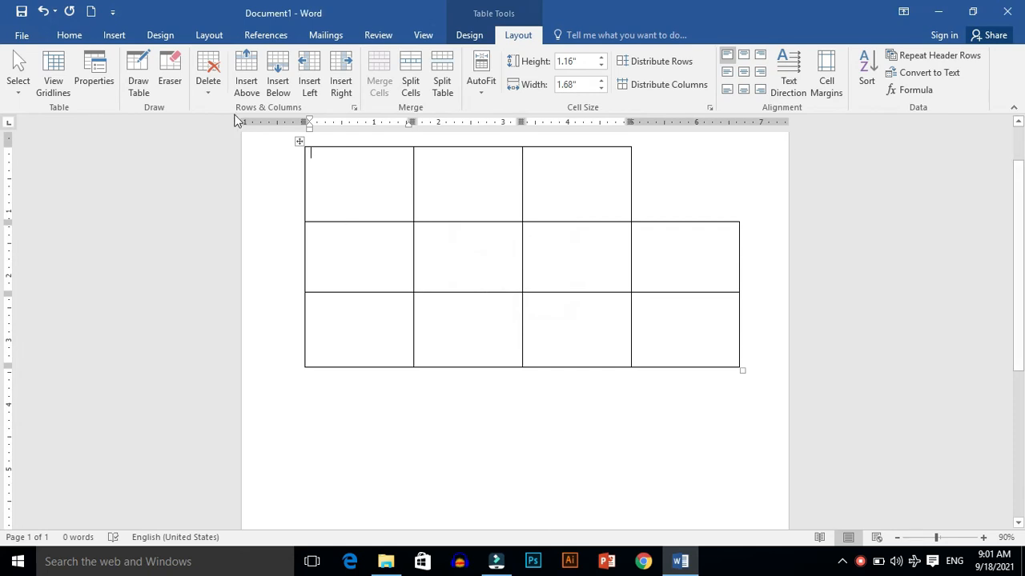
Step: Delete the entire first column through the Delete Cells options
click(207, 76)
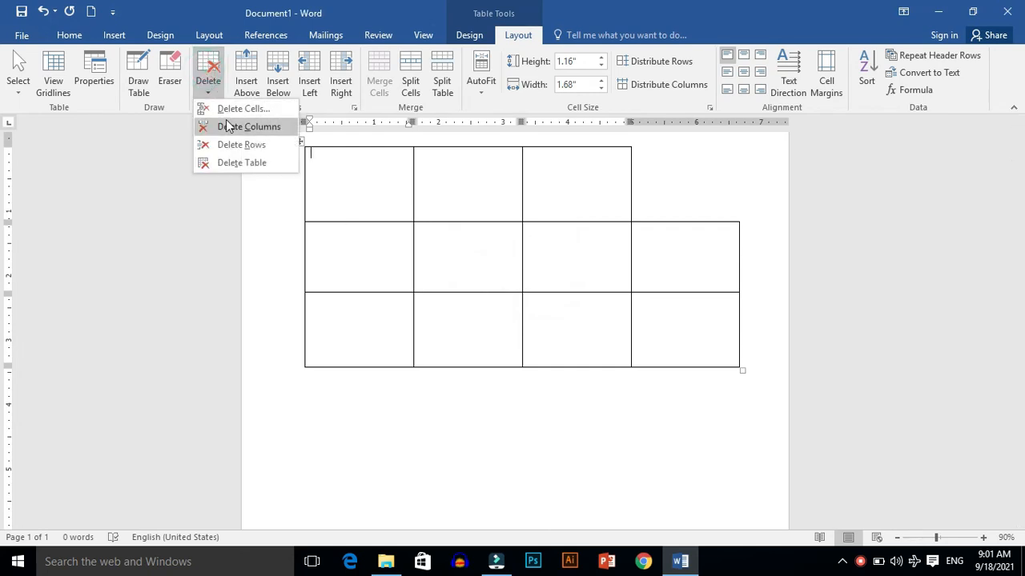
click(224, 111)
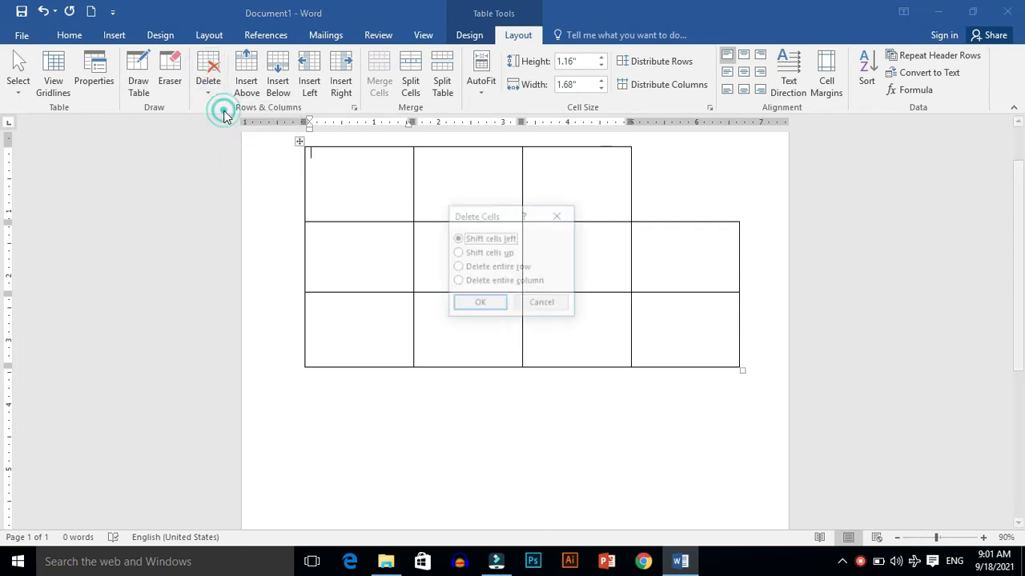
click(457, 281)
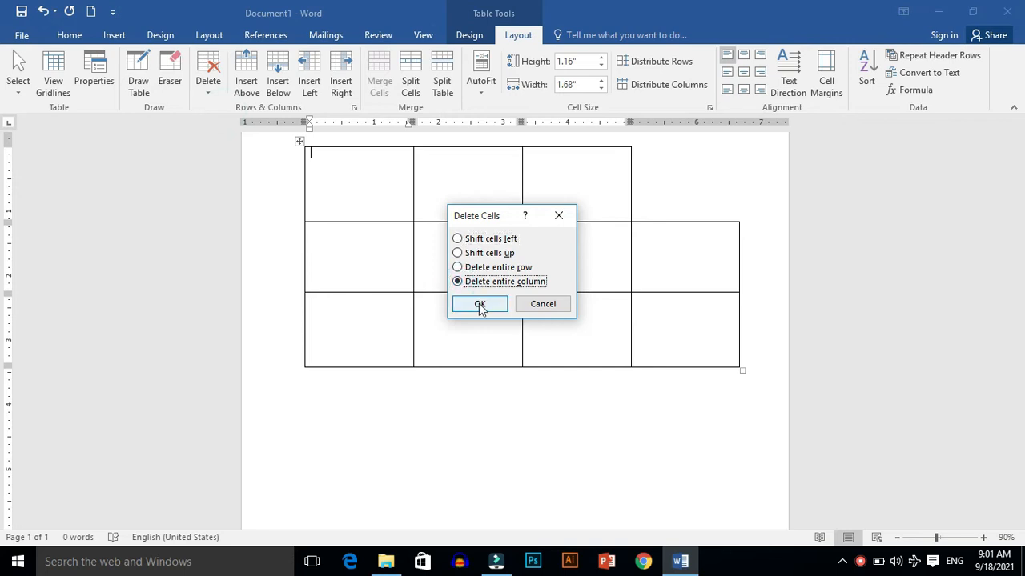
click(480, 303)
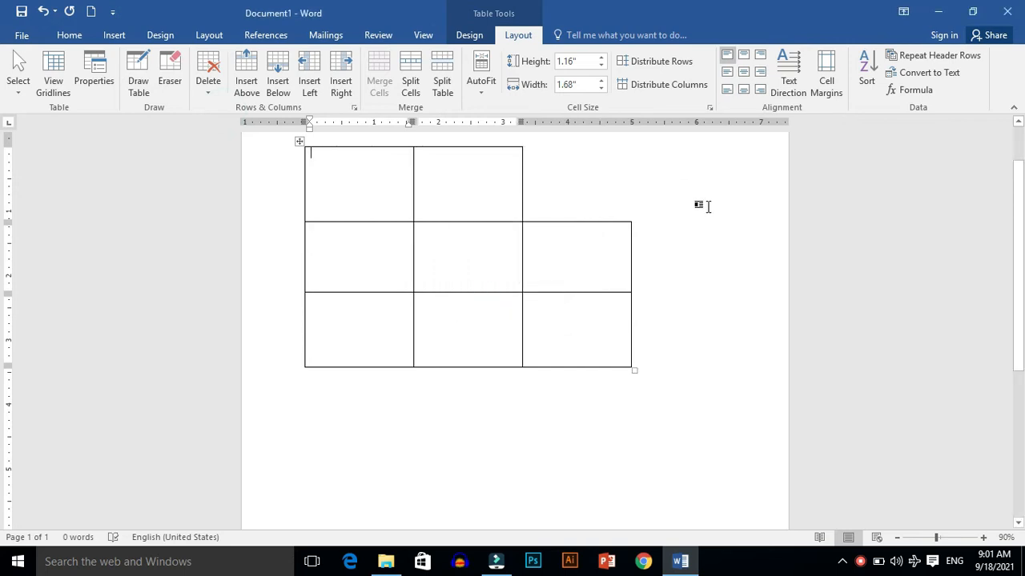
Step: Delete the table's current column and then its first row
click(205, 71)
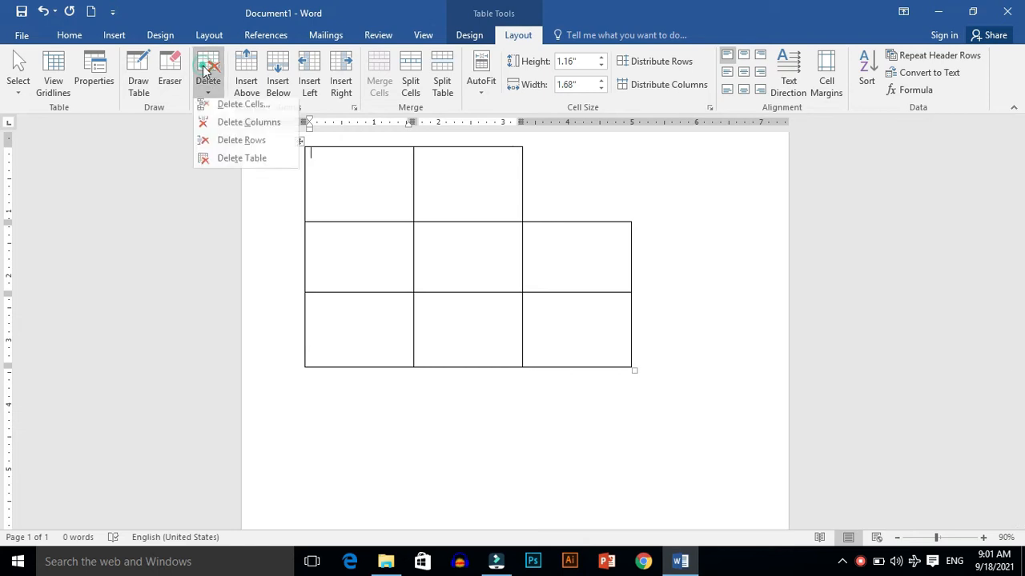
click(237, 128)
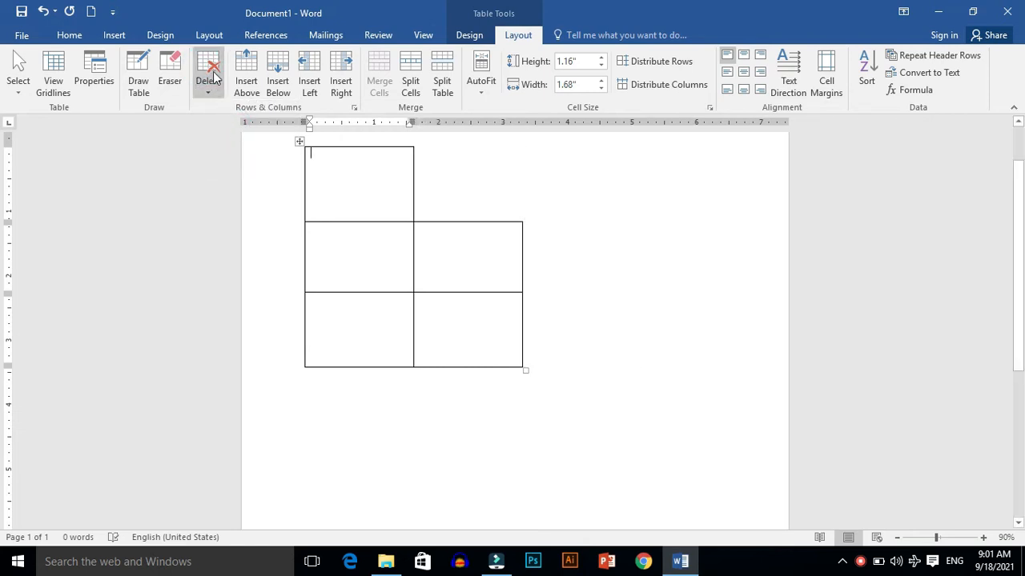
click(208, 76)
click(241, 145)
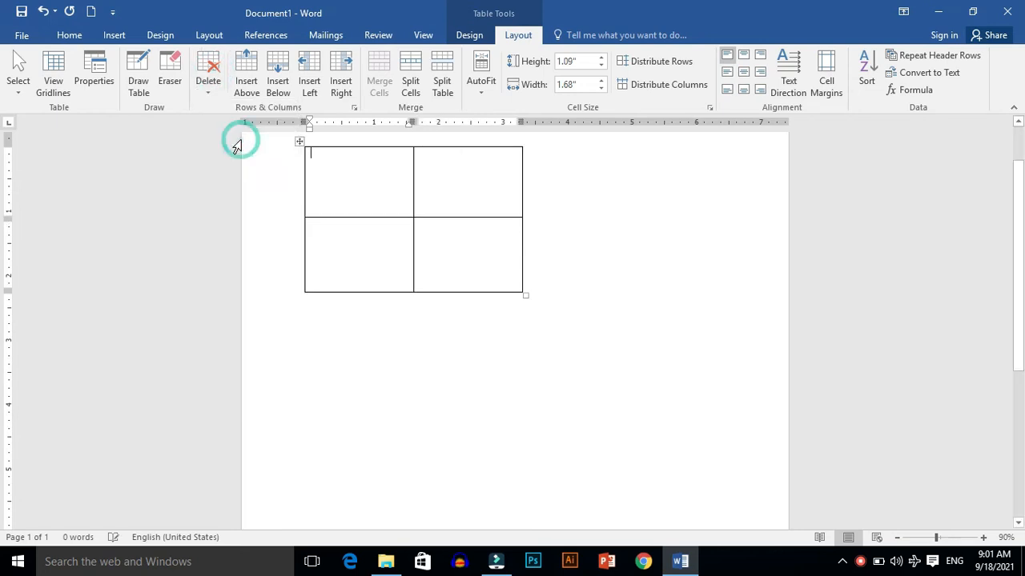
Step: Delete the entire table, then undo the deletion
click(213, 76)
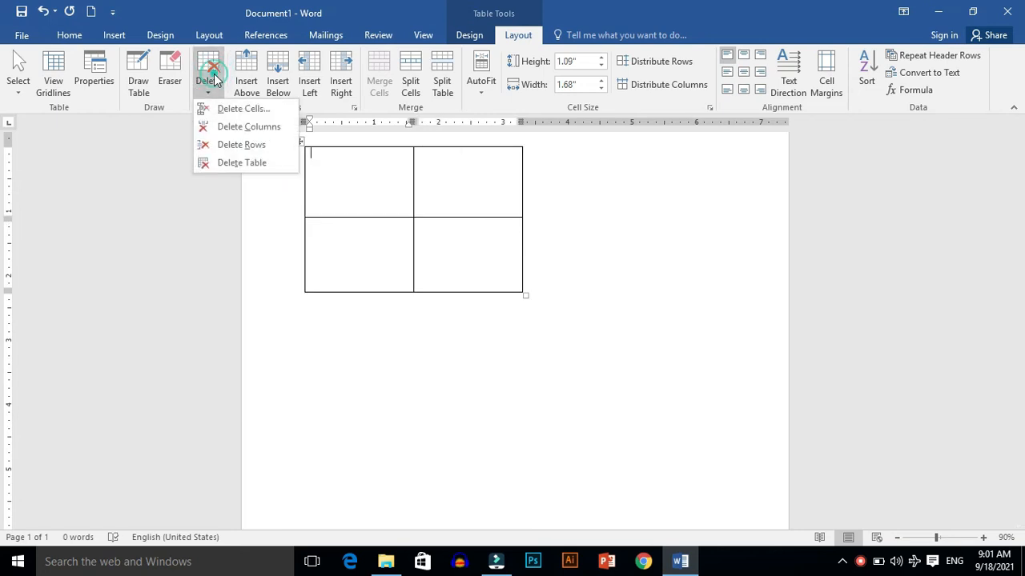
click(249, 161)
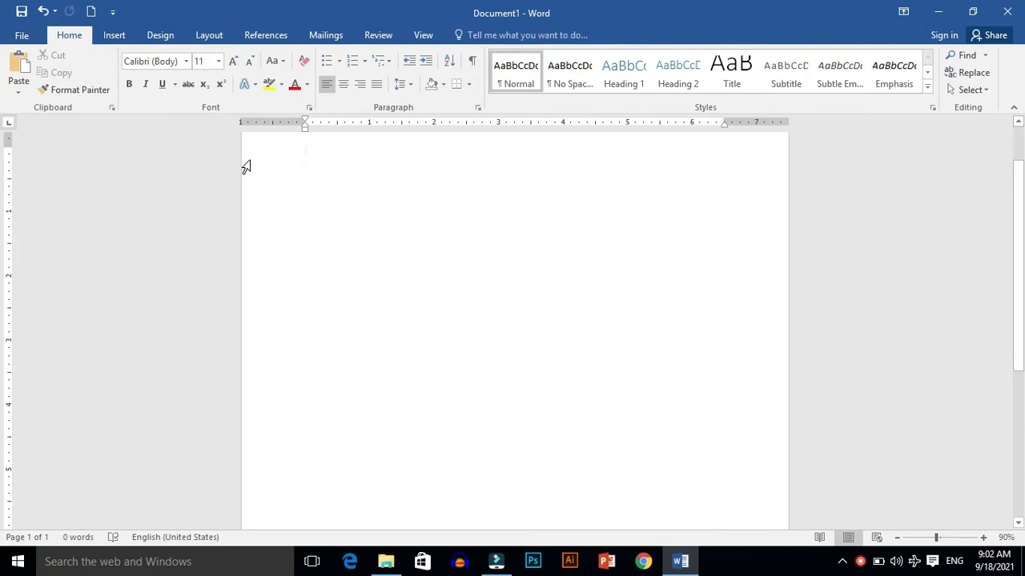
key(ctrl+z)
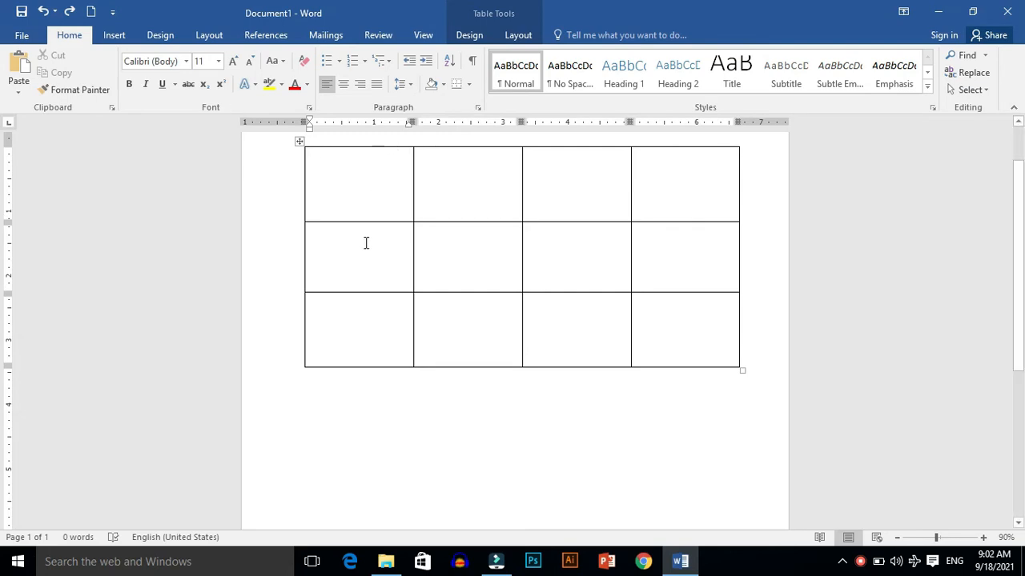
click(355, 194)
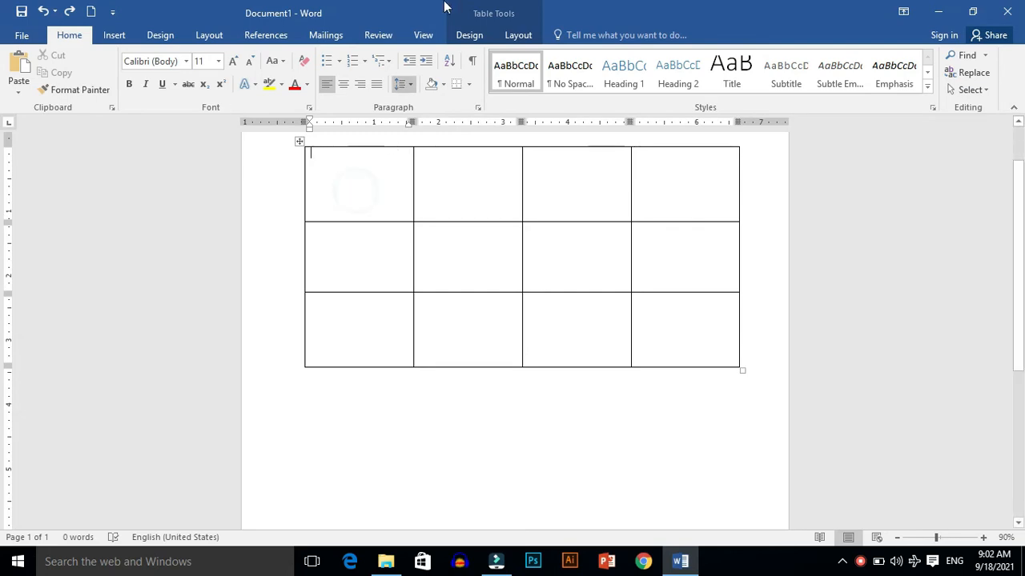
click(517, 40)
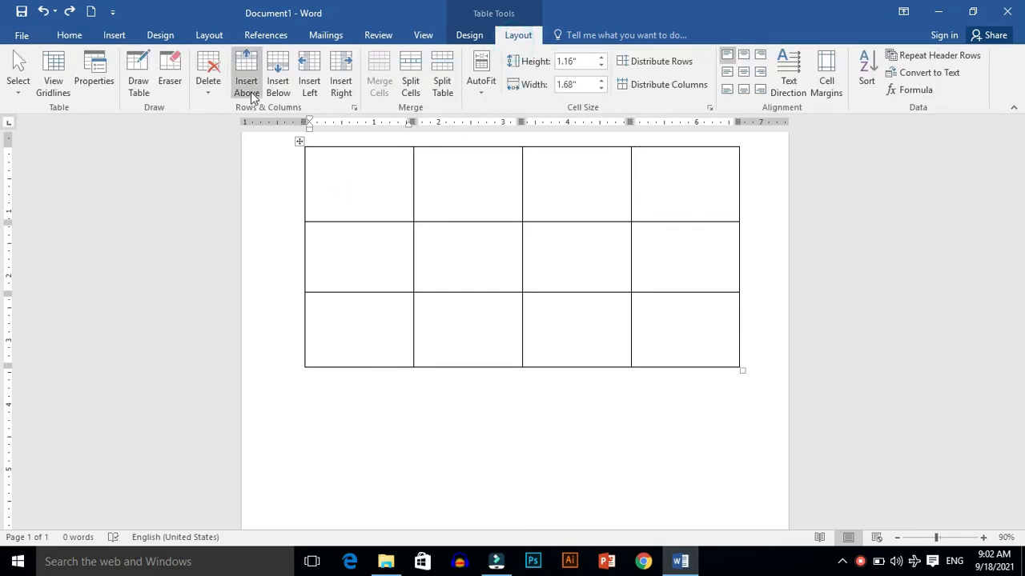
click(206, 76)
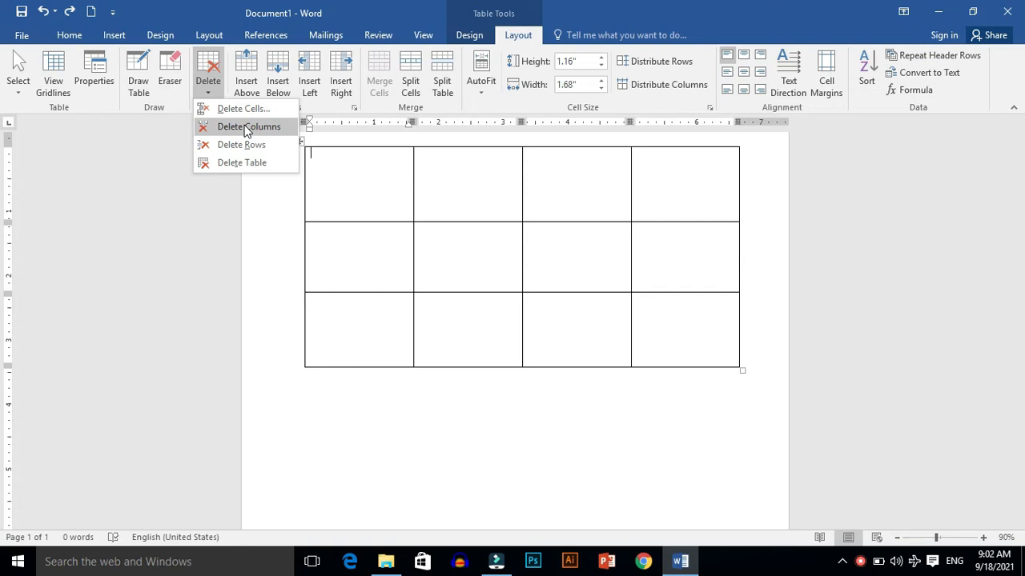
click(325, 263)
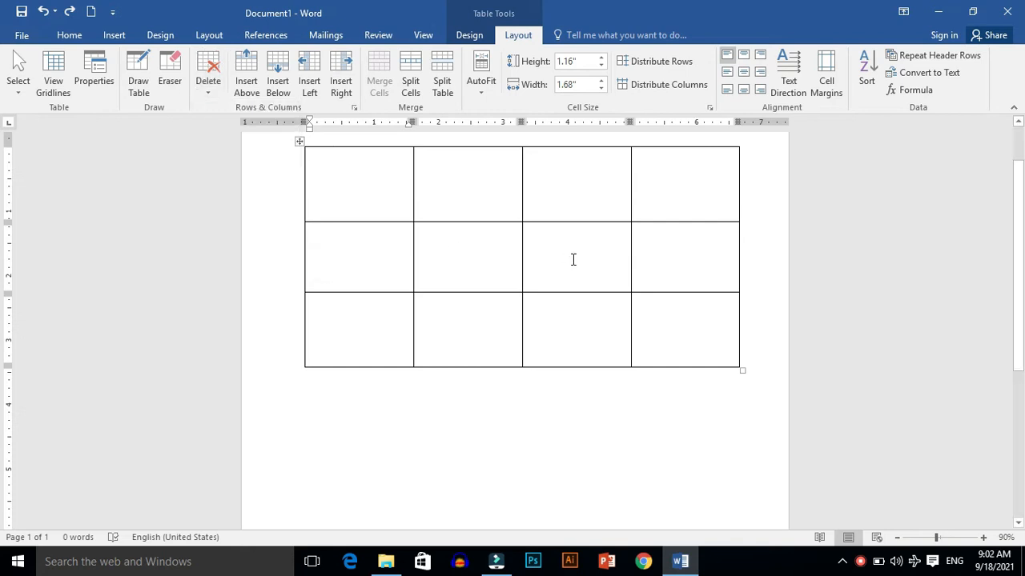
Step: Delete the column of the second row's first cell, then undo the column deletion
click(403, 281)
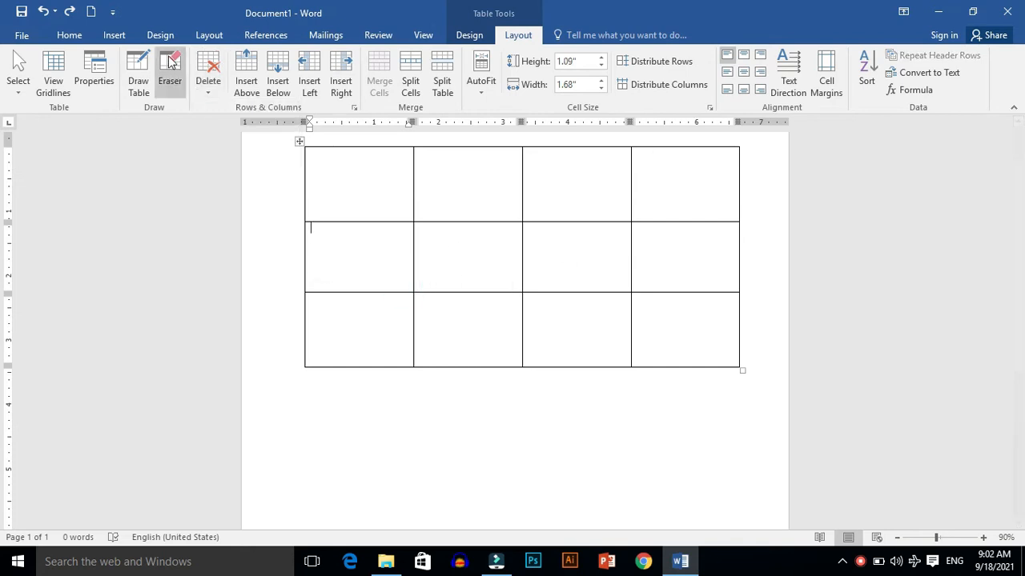
click(207, 84)
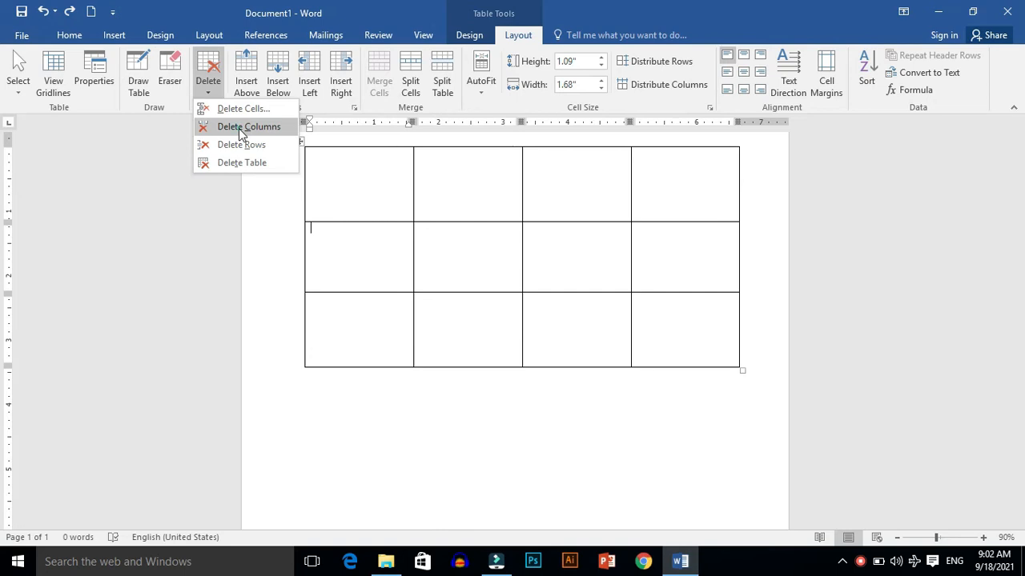
click(239, 128)
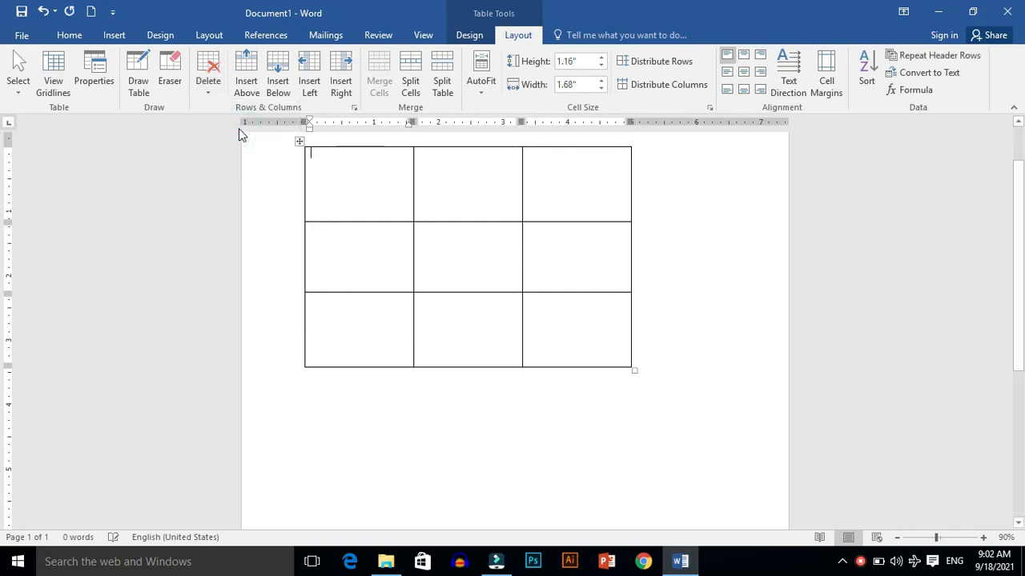
click(209, 83)
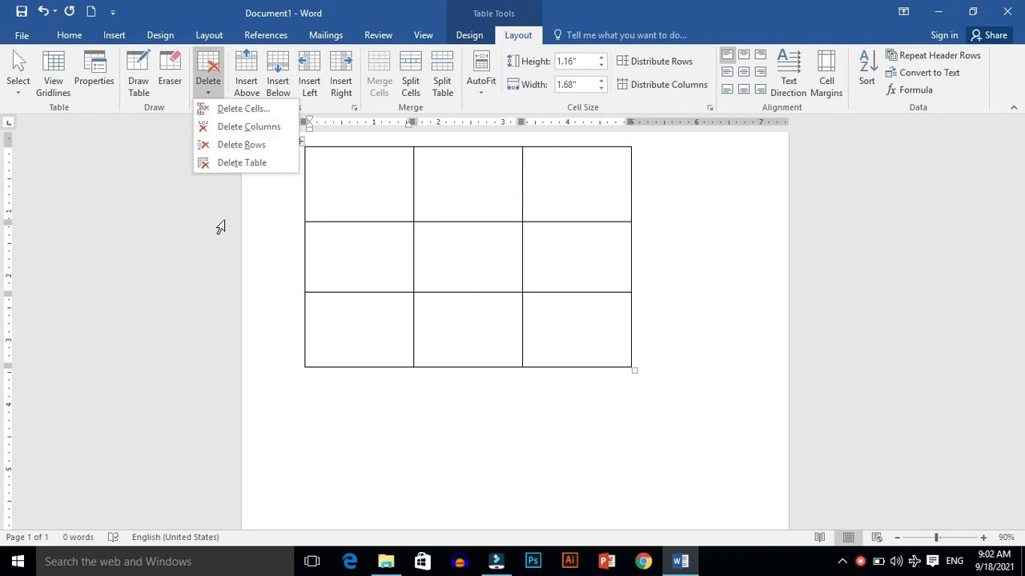
click(263, 242)
text(z)
key(ctrl+z)
key(ctrl+z)
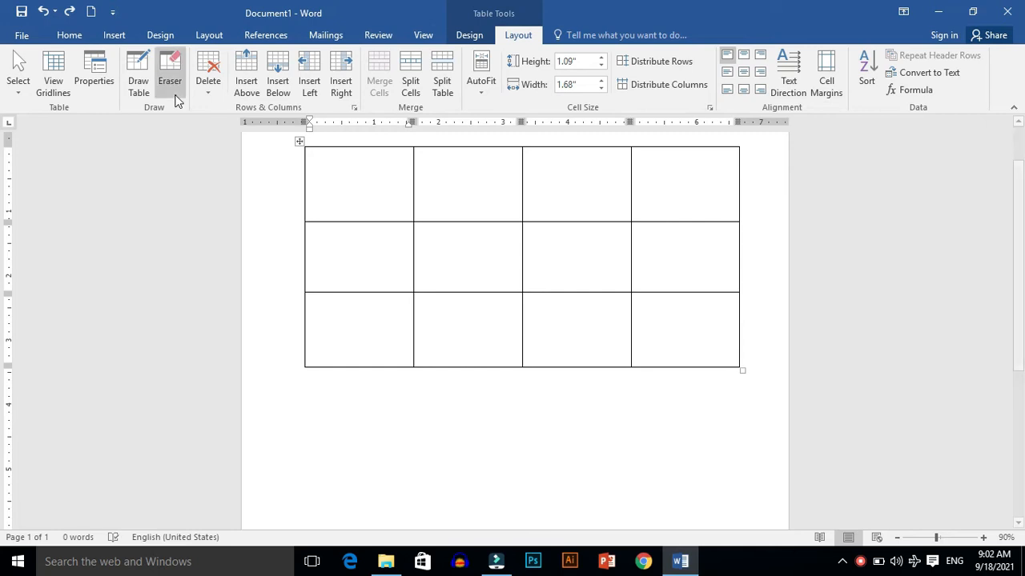
Step: Delete the second row, then delete the current cell with the shift cells left option
click(207, 80)
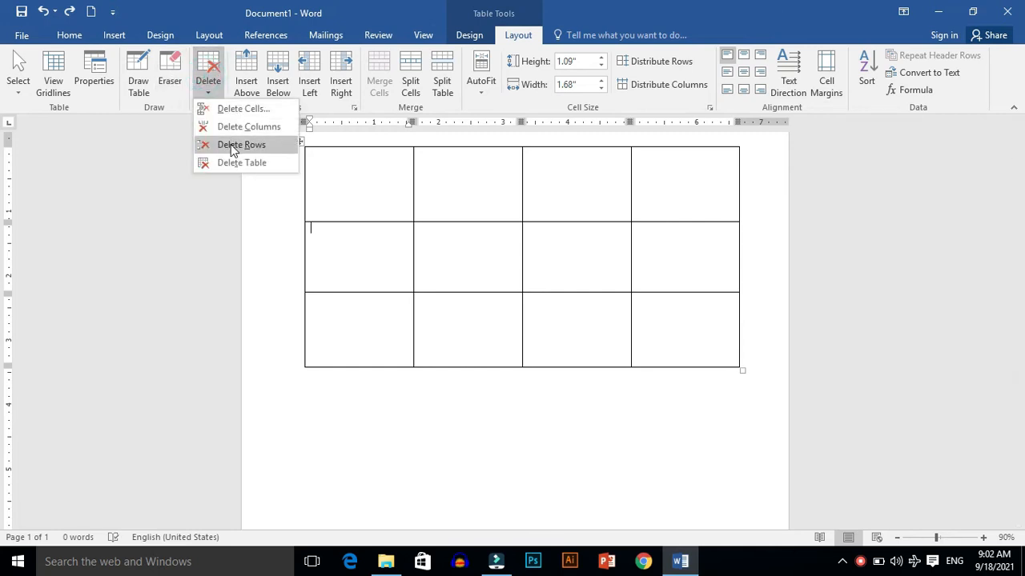
click(232, 149)
click(210, 80)
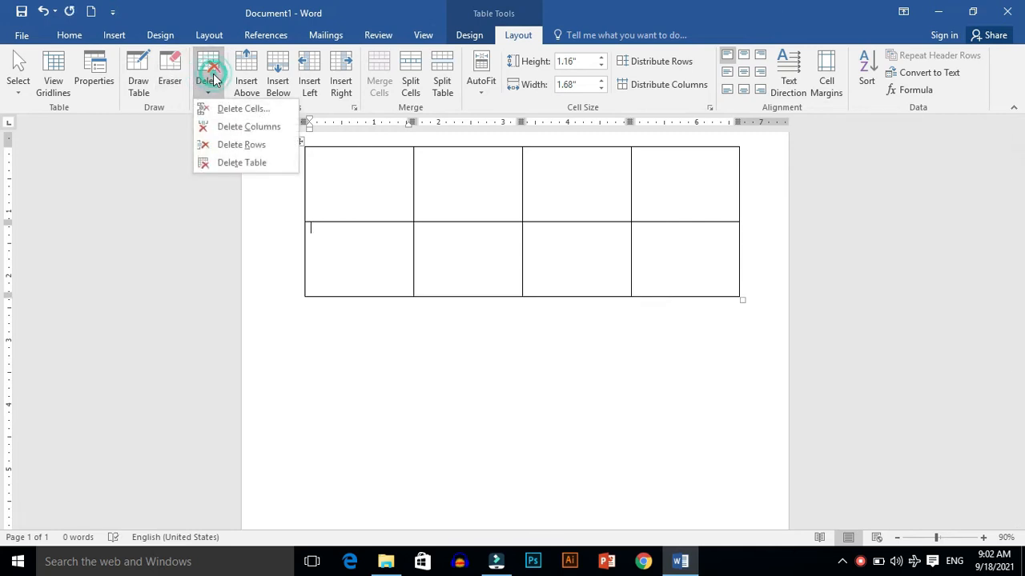
click(227, 112)
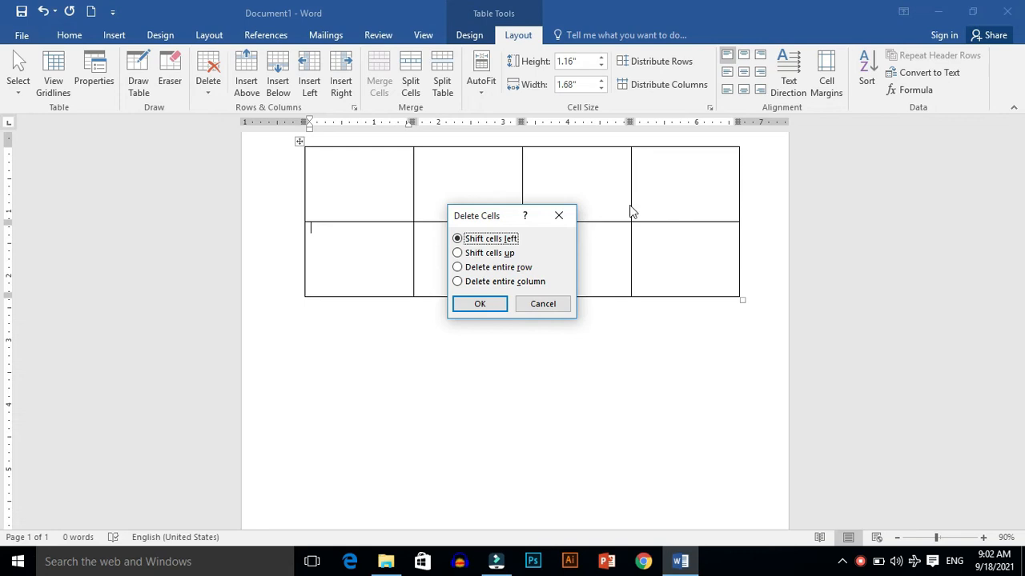
click(496, 304)
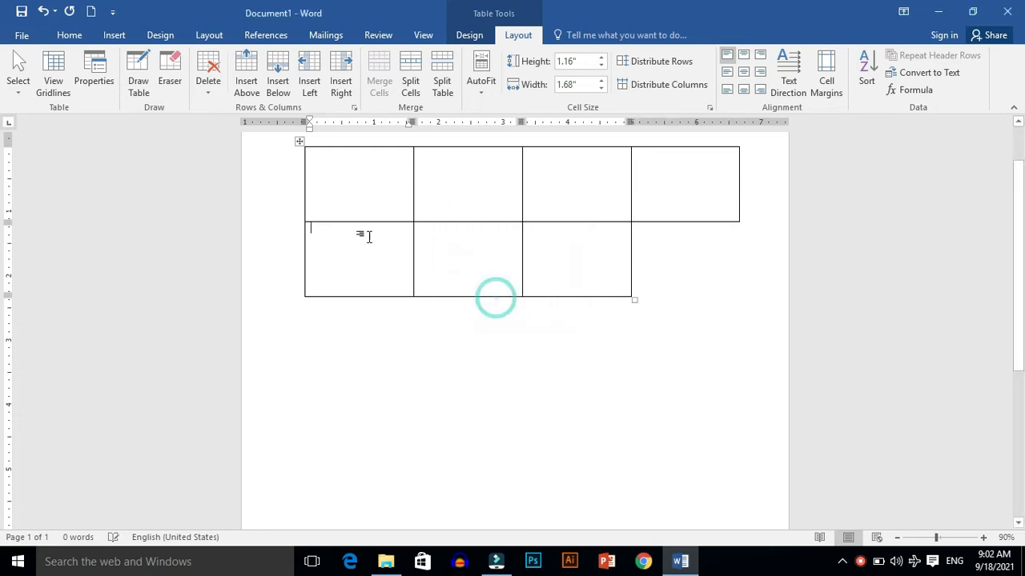
Step: Delete the whole table and undo the recent deletions
click(206, 82)
click(228, 163)
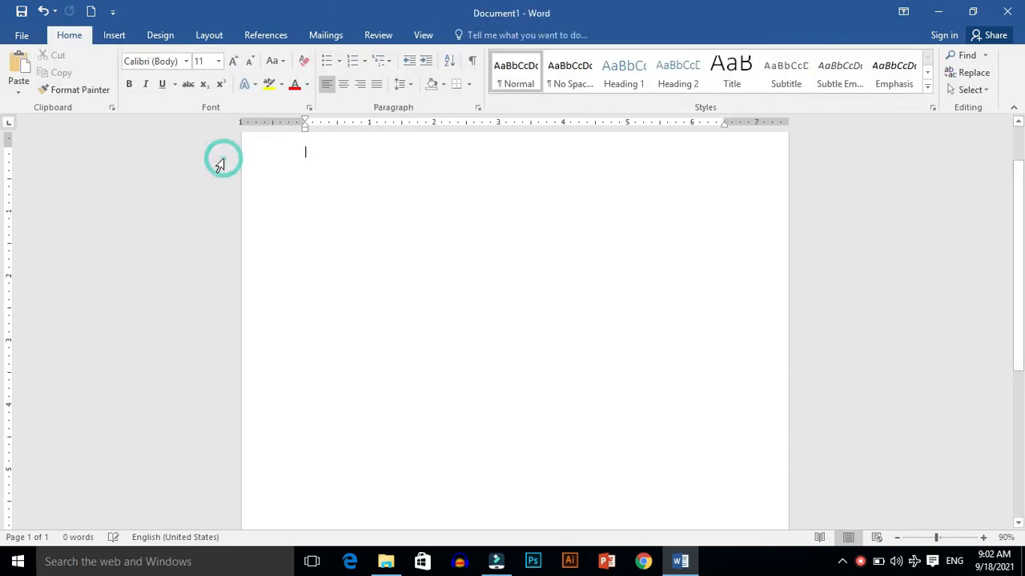
key(ctrl+z)
key(ctrl+z)
key(ctrl+z)
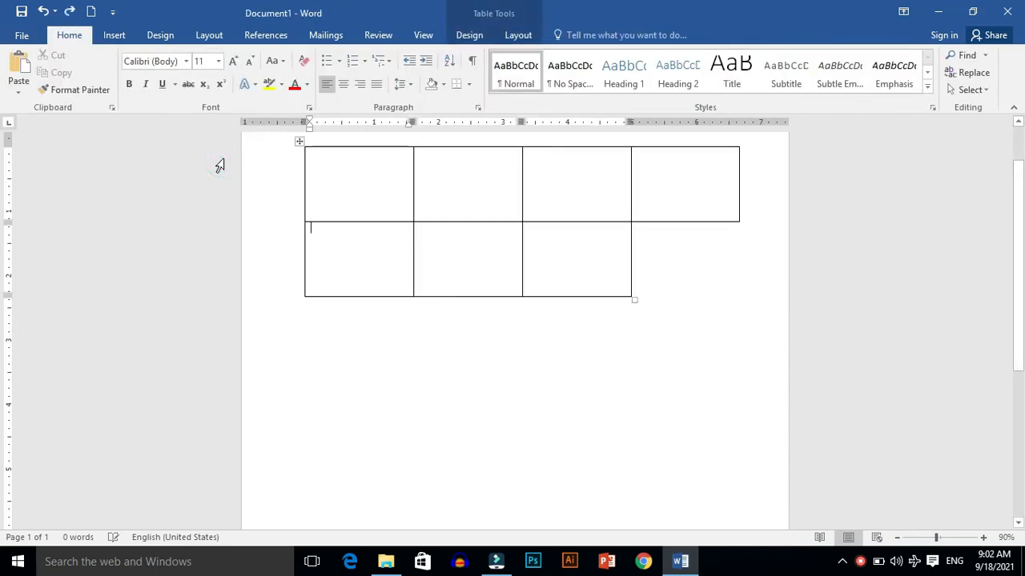
Step: Insert a new row above the first row and another row below it
click(344, 179)
click(518, 36)
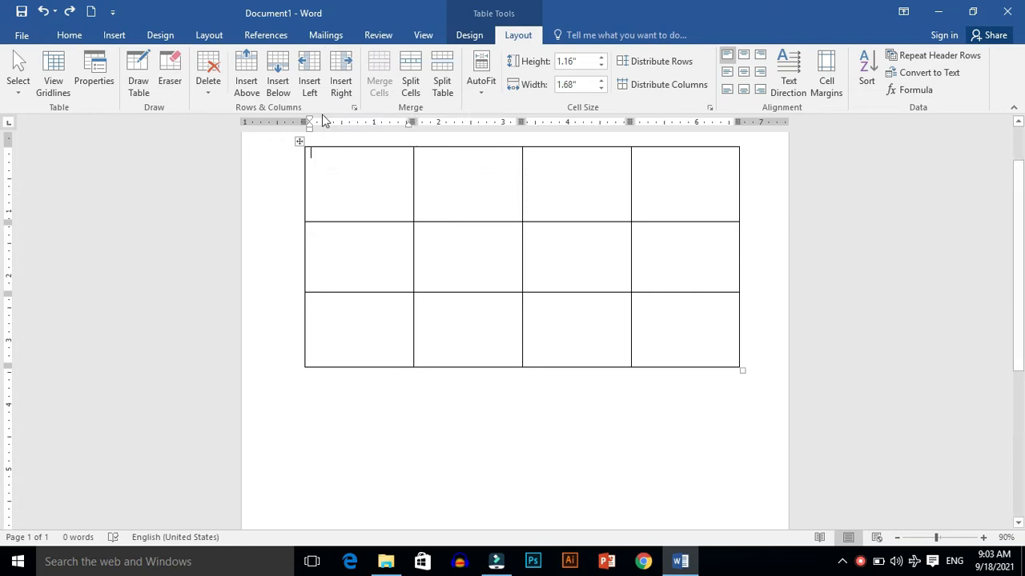
click(247, 80)
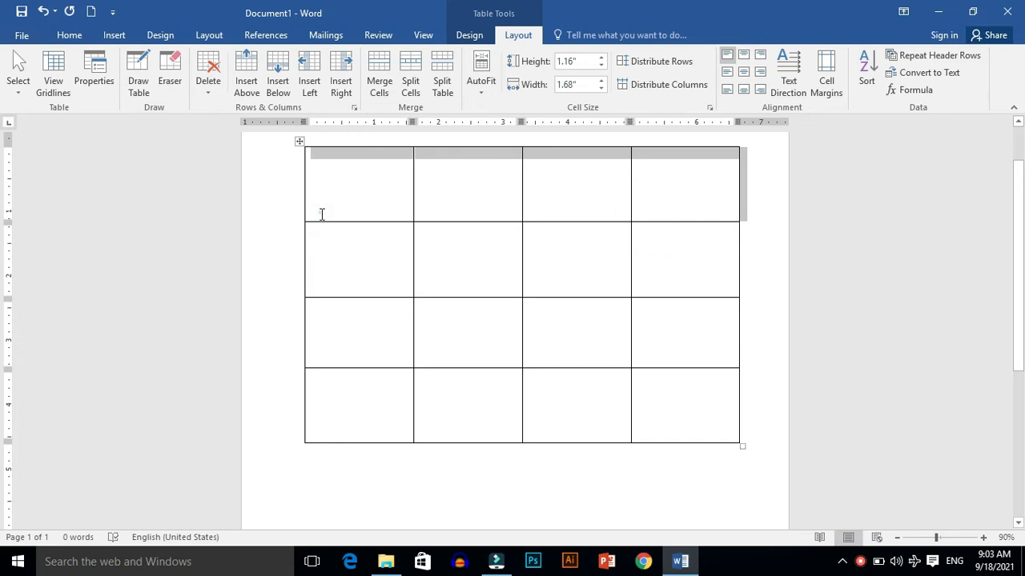
key(ctrl+v)
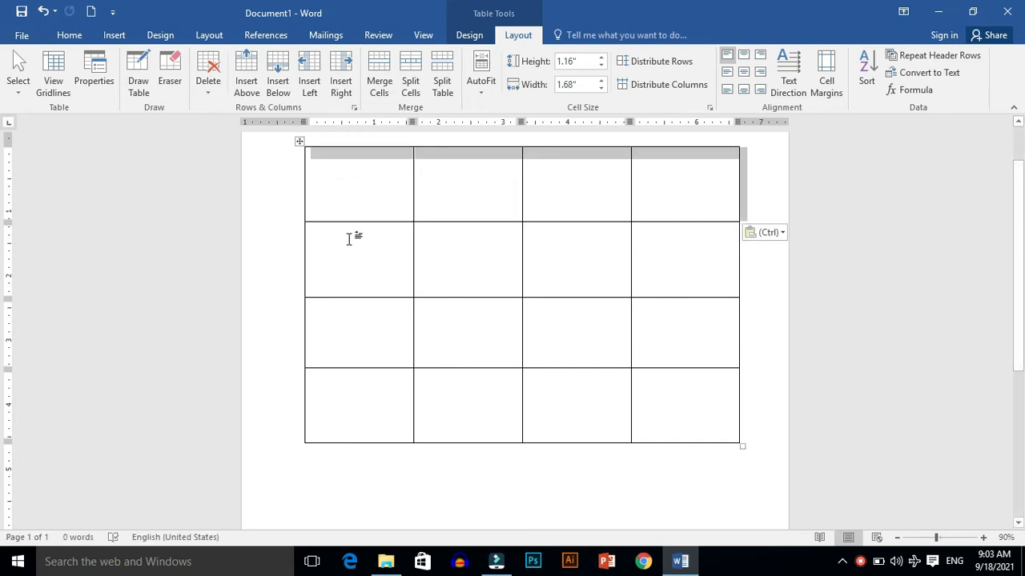
click(291, 75)
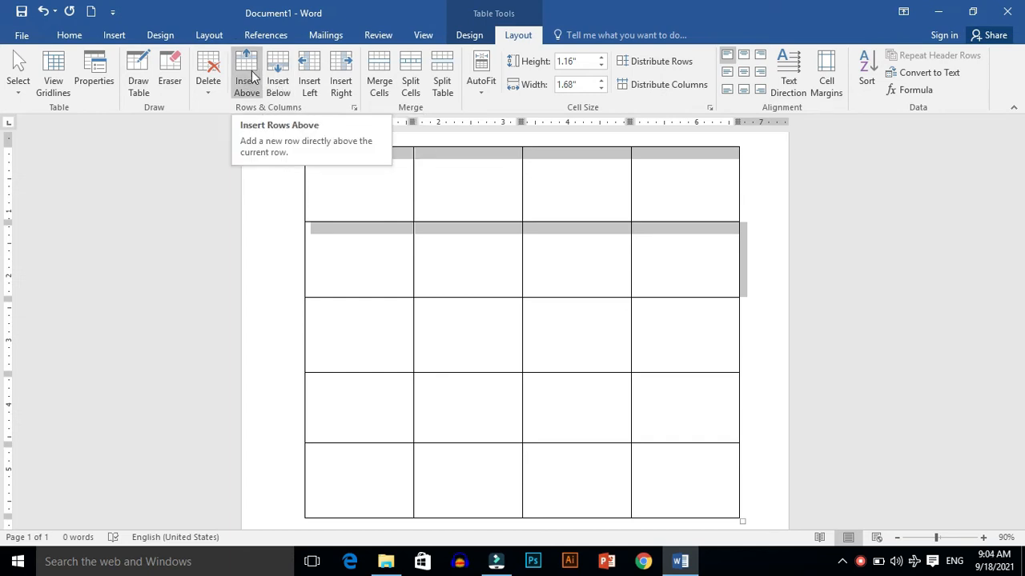
Step: Insert columns to the left, move the table leftwards, then undo the column insertions
click(309, 80)
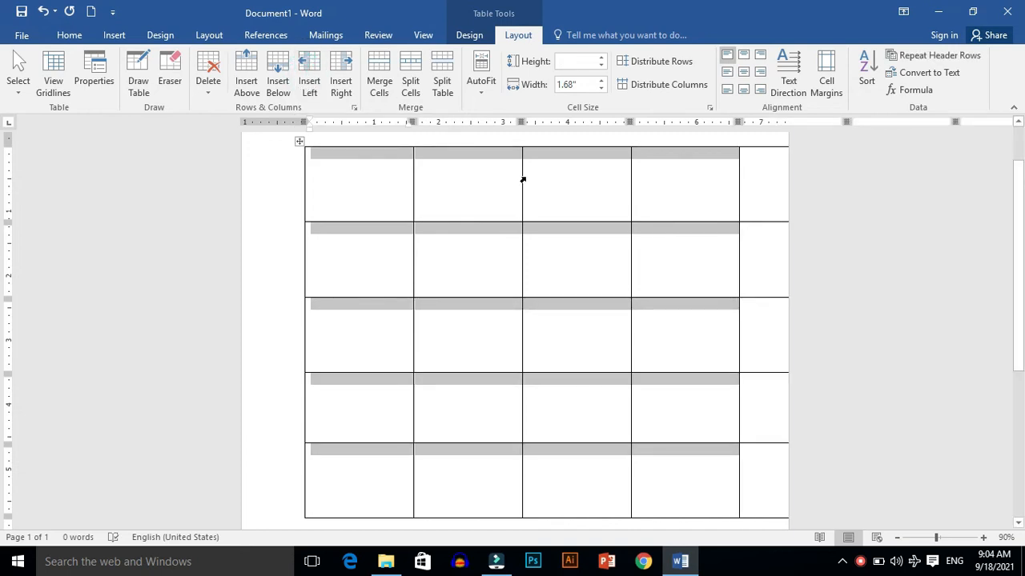
click(764, 506)
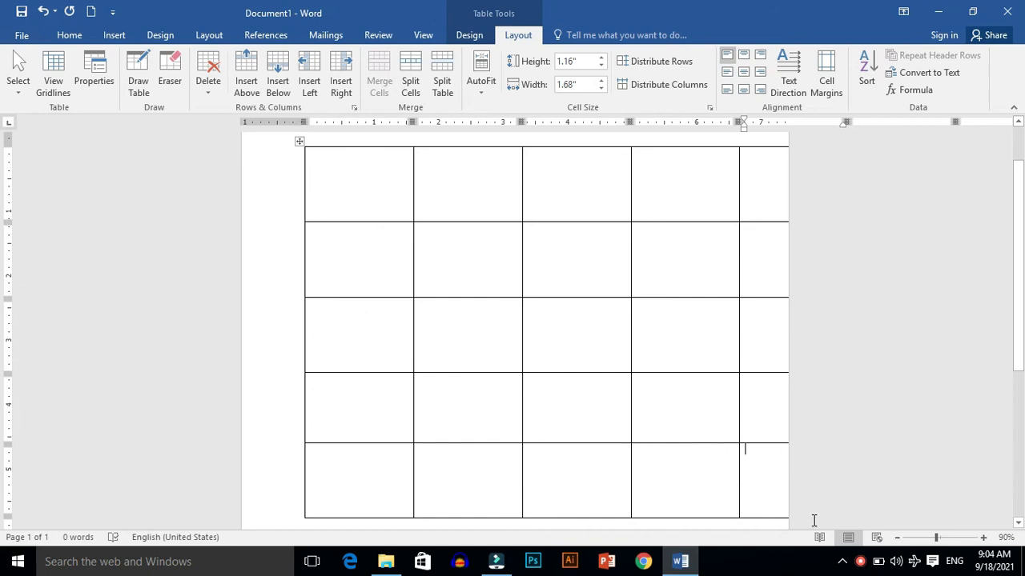
drag(748, 502, 659, 499)
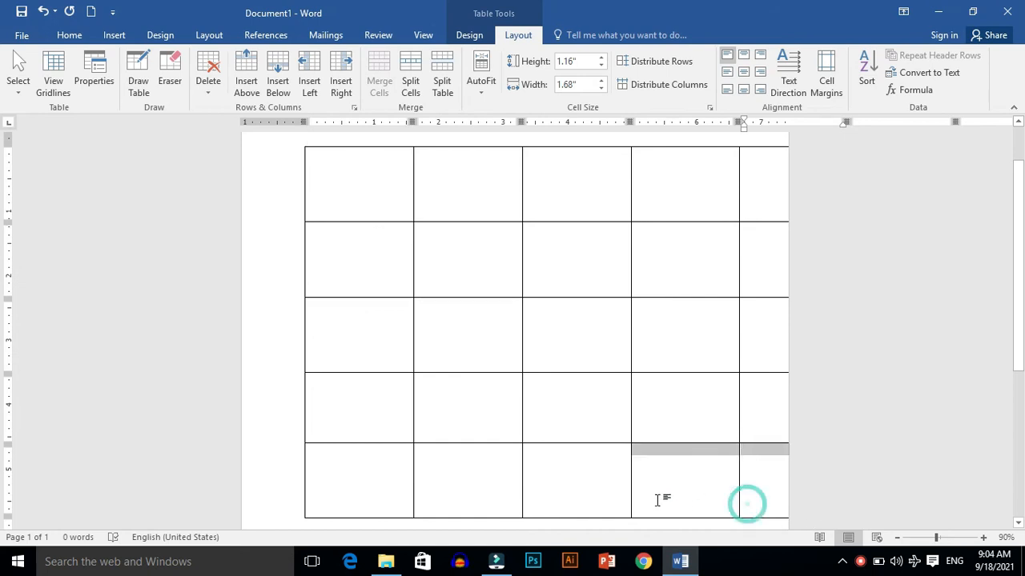
click(328, 479)
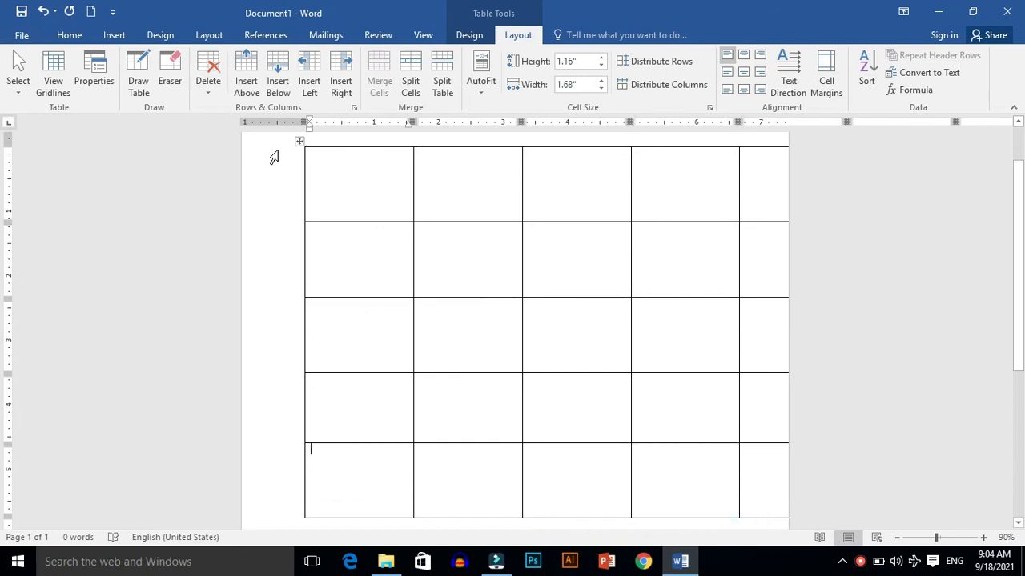
drag(301, 143, 238, 143)
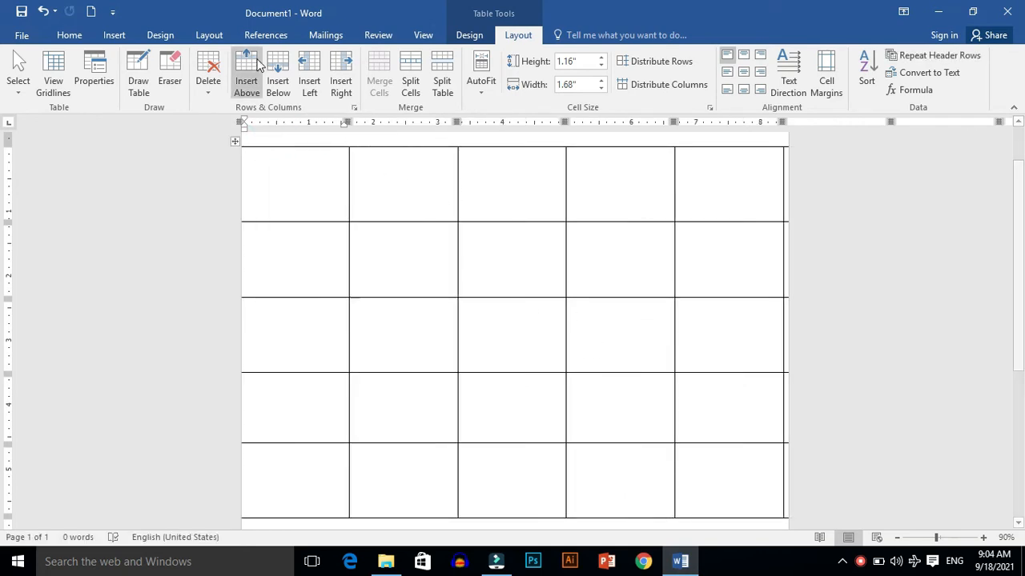
click(310, 72)
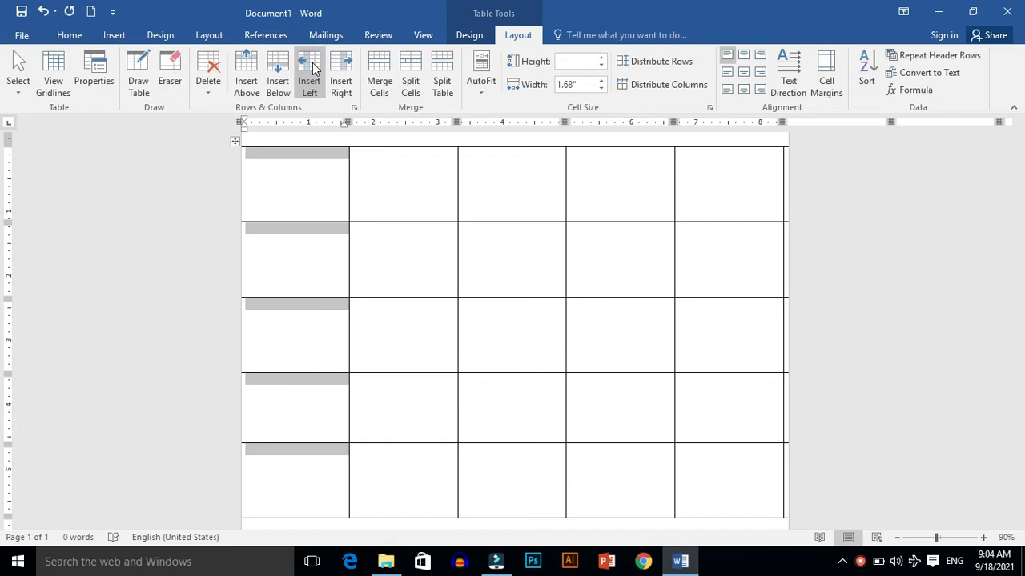
key(ctrl+z)
key(ctrl+z)
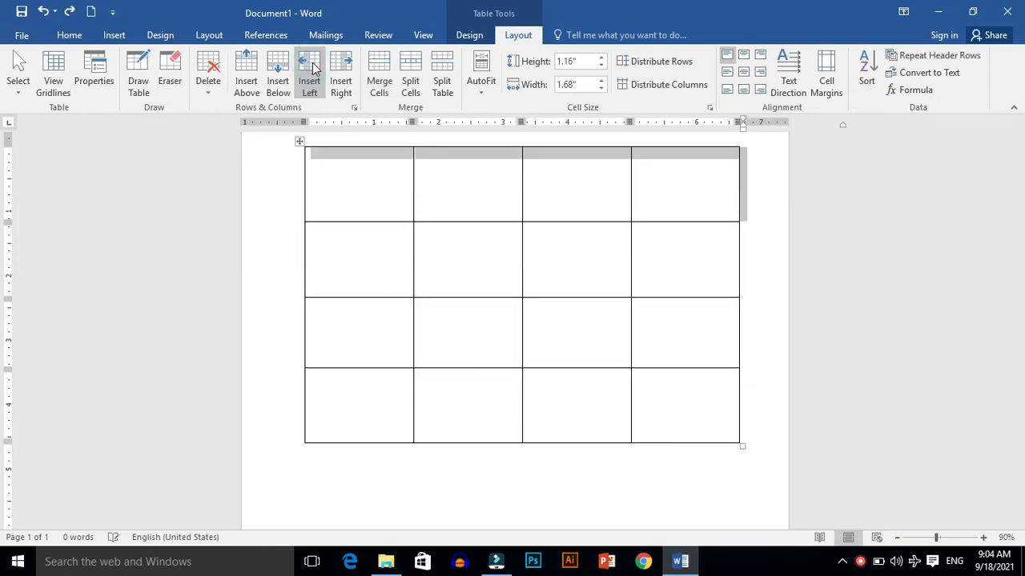
Step: Shrink the table's overall size and insert a new column on its left side
drag(738, 444, 655, 344)
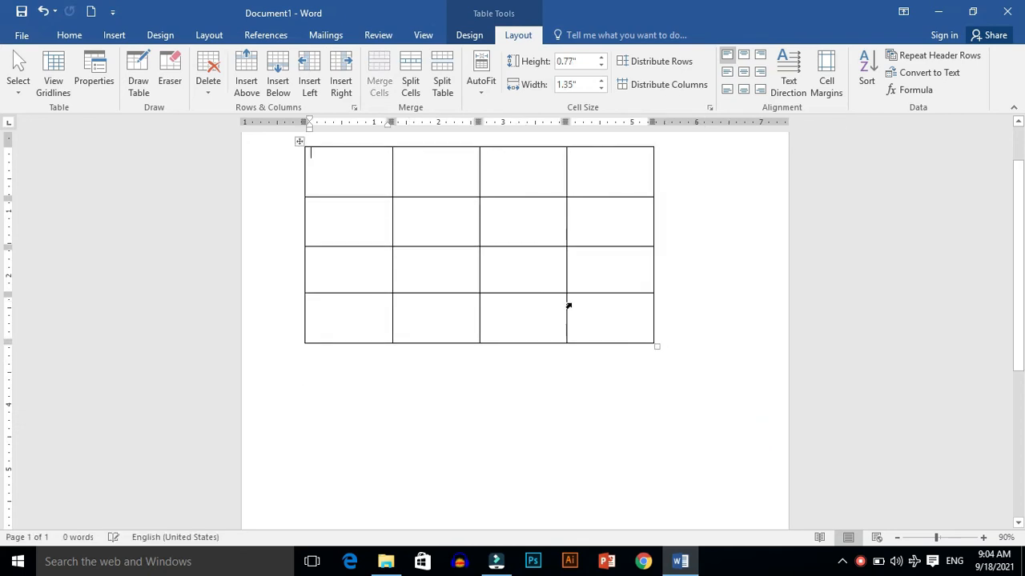
click(309, 83)
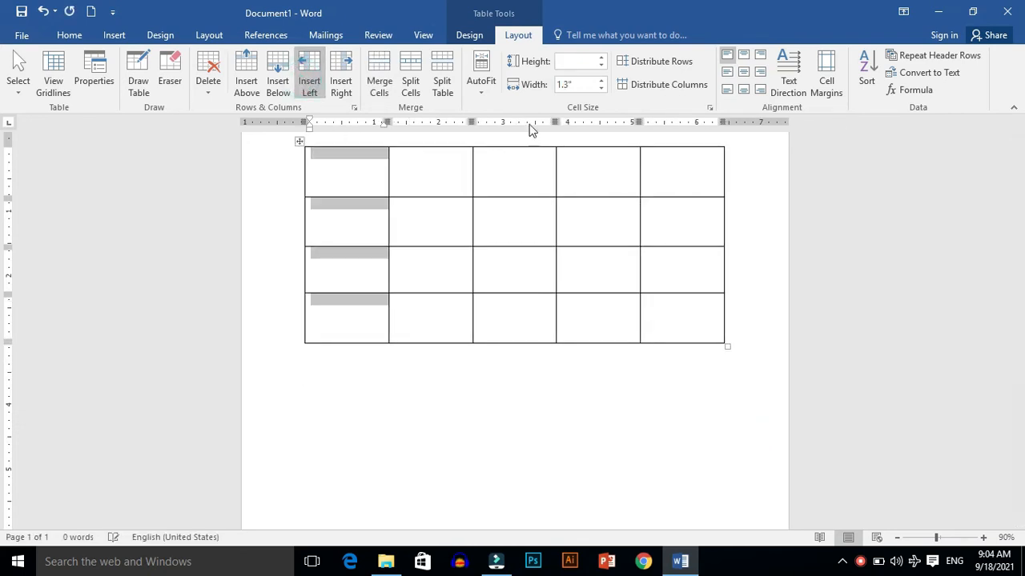
Step: Insert rows below the selected rows, then undo the insertion
click(278, 84)
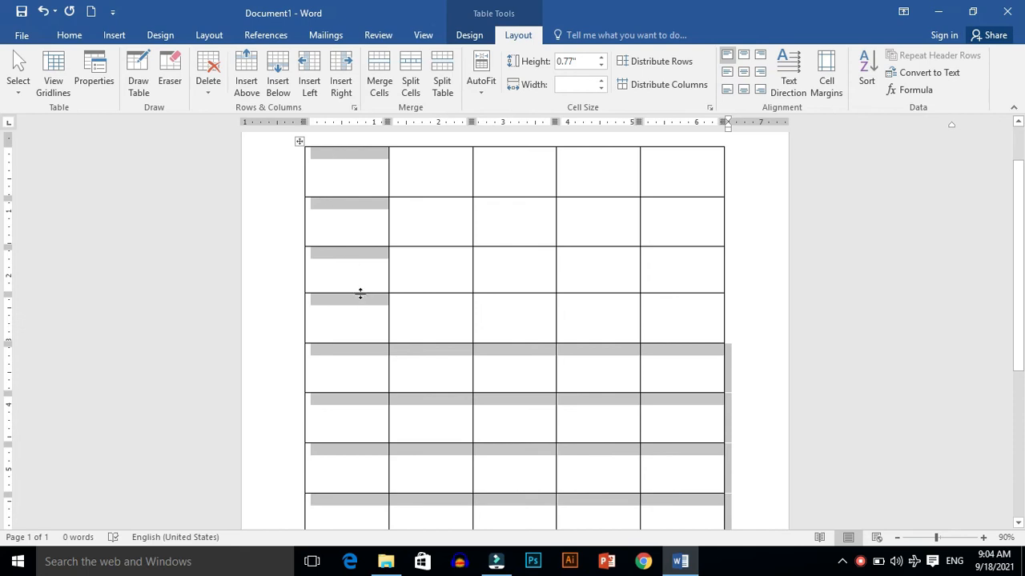
click(284, 200)
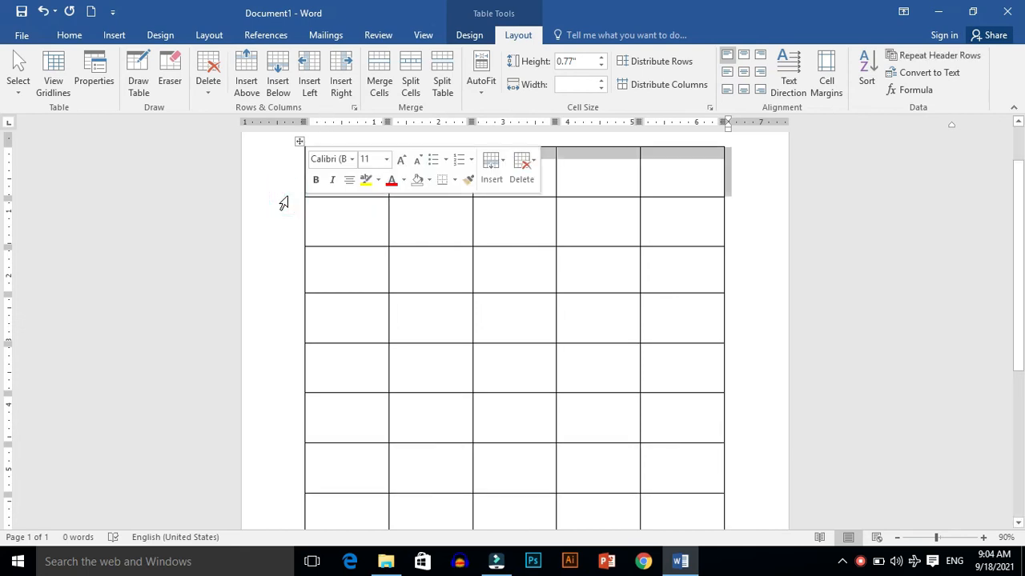
key(ctrl+z)
Step: Insert a new row below the table's third row
click(259, 253)
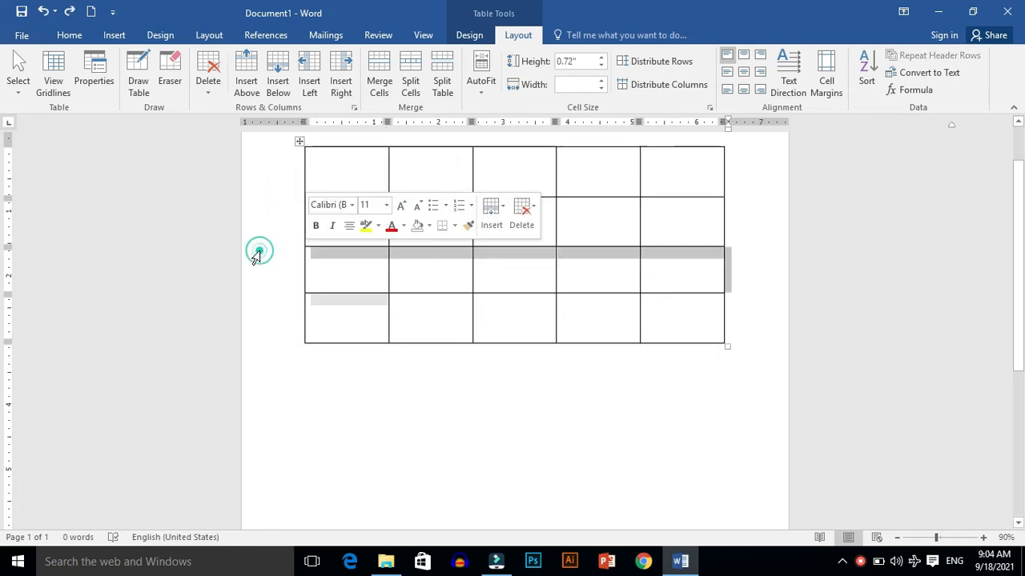
click(277, 80)
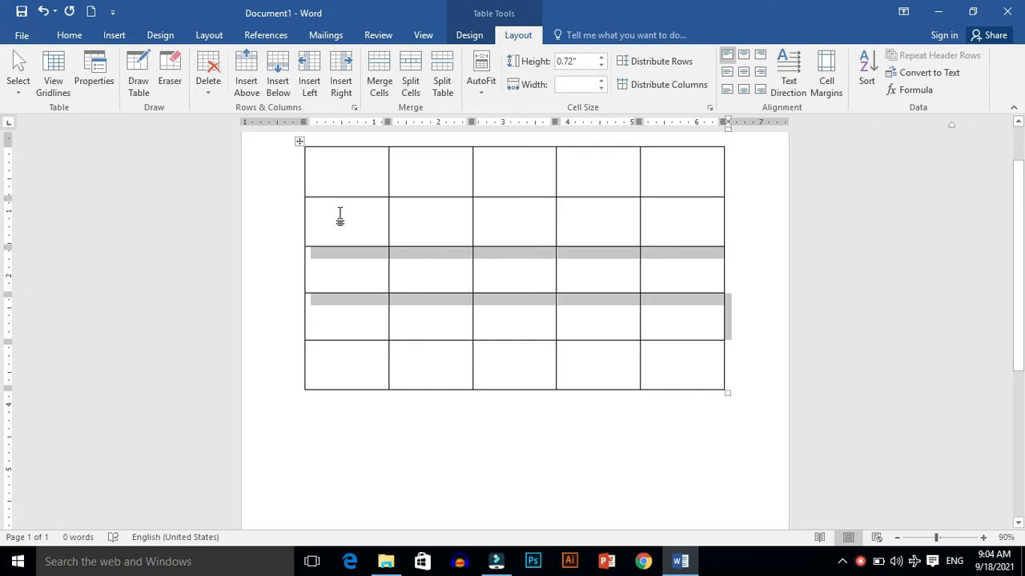
Step: Insert columns to the right of the selected rows, then undo the insertion
click(340, 80)
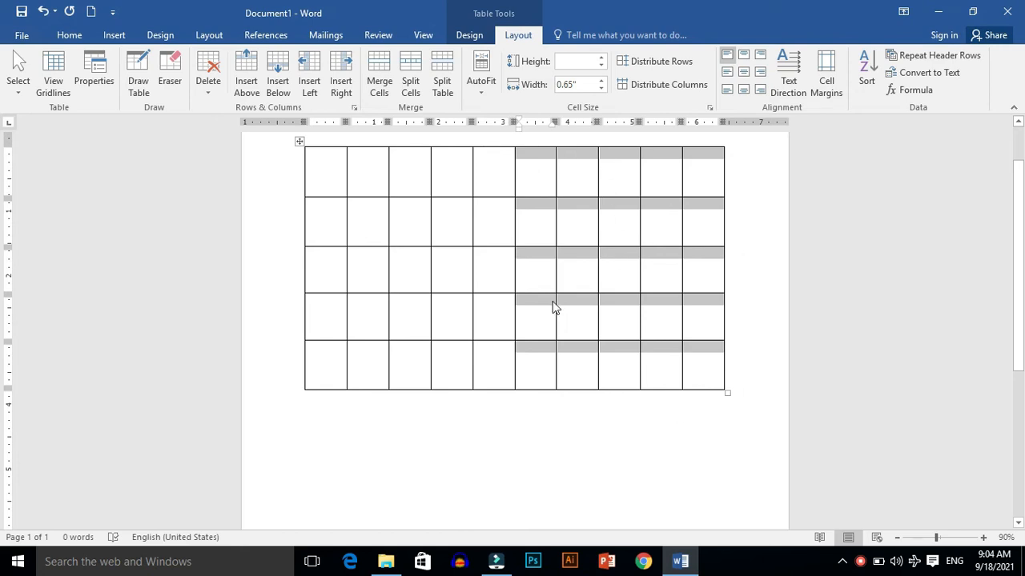
key(ctrl+z)
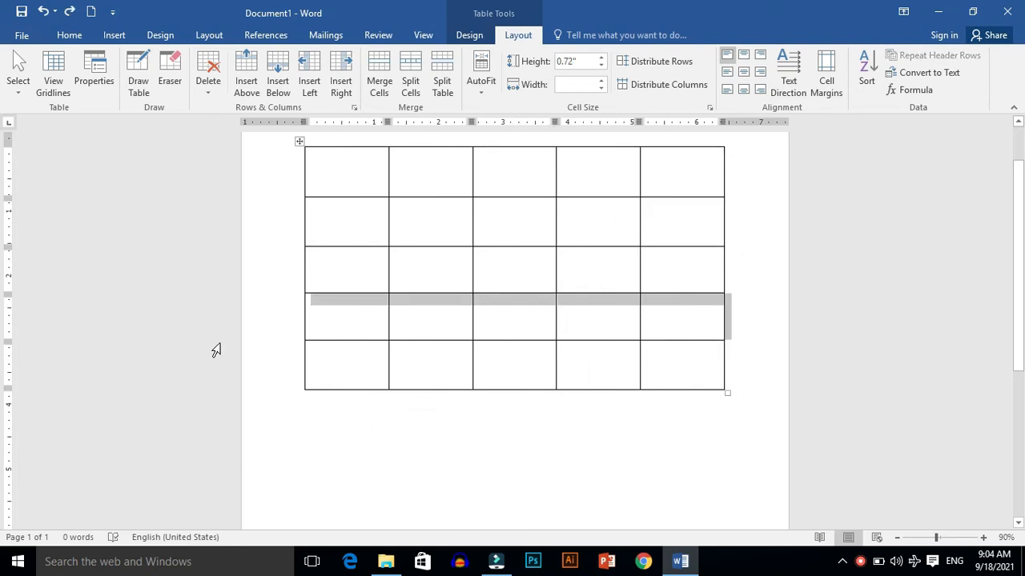
click(255, 327)
Step: Insert a new column to the right of the table's first column
click(326, 176)
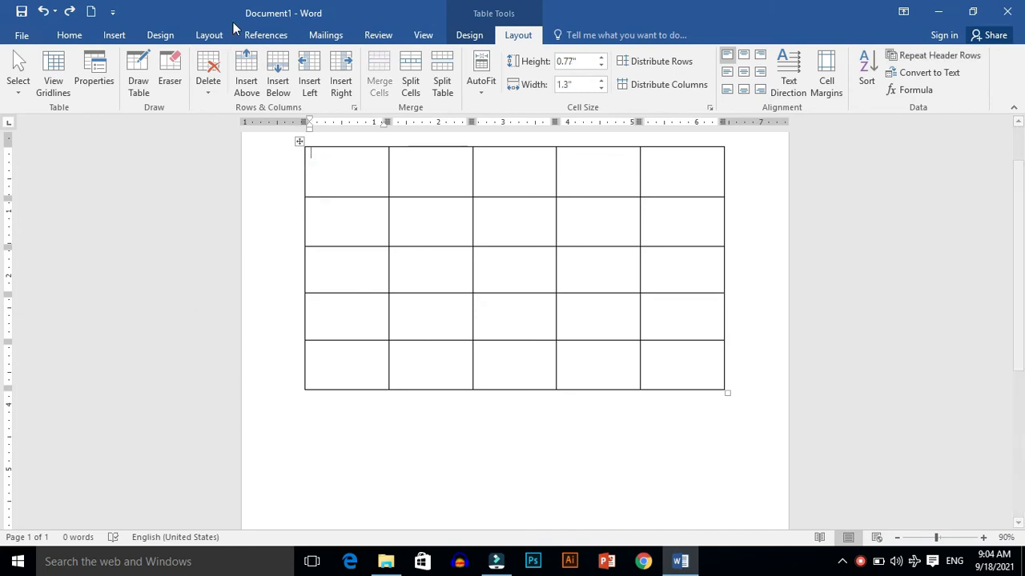
click(337, 78)
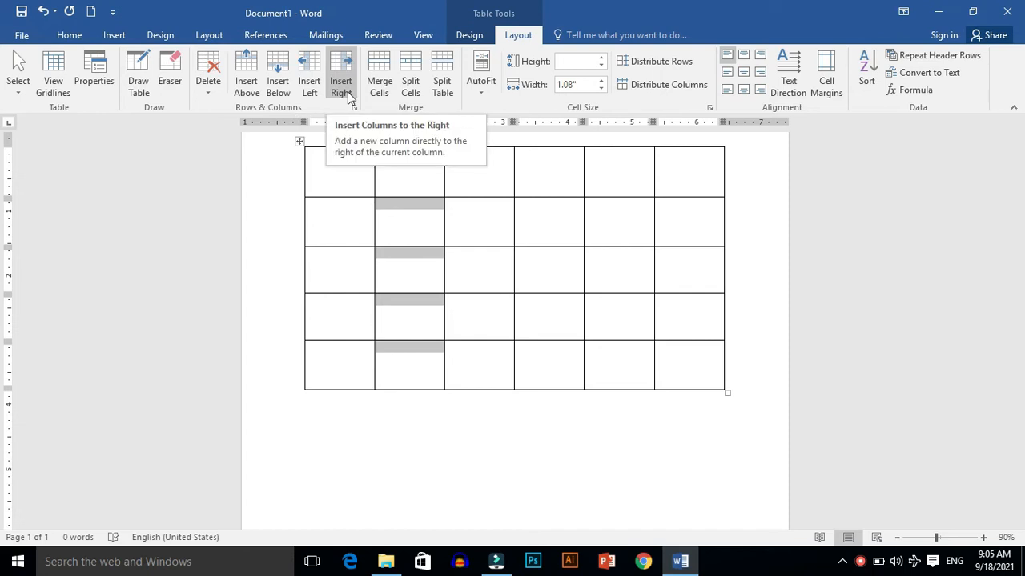
Step: Merge all cells of the second column into one cell
click(252, 213)
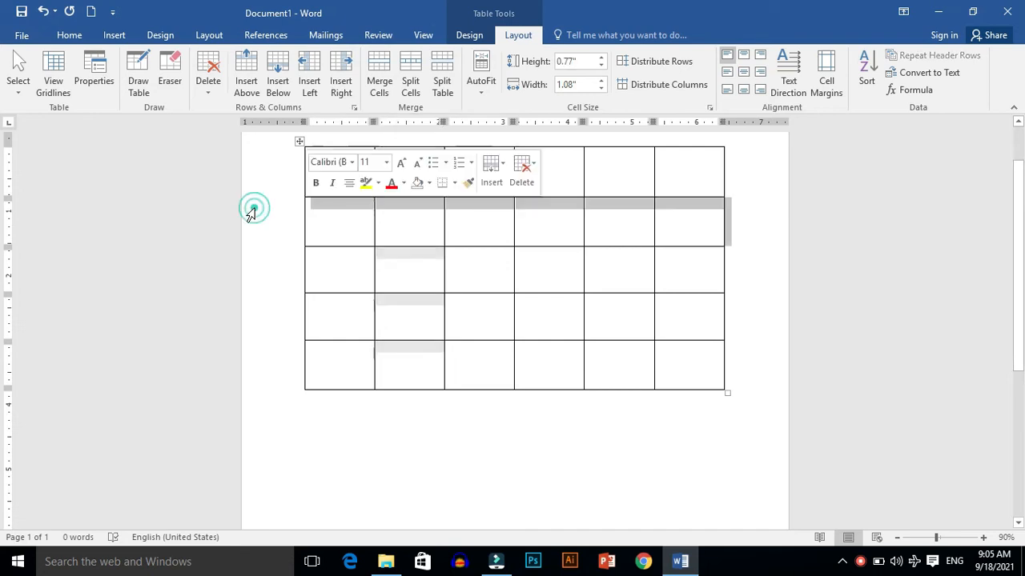
click(294, 186)
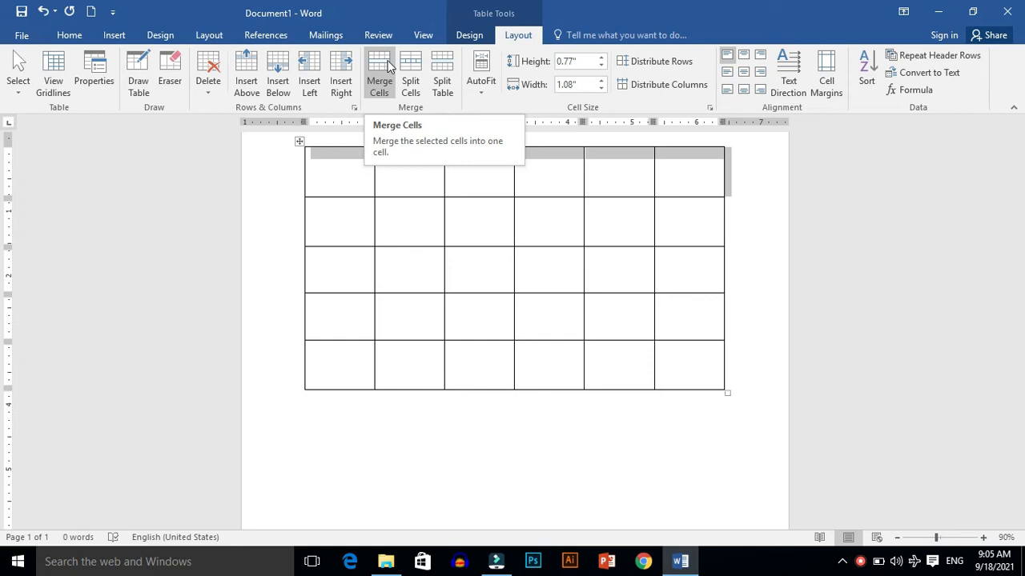
click(263, 213)
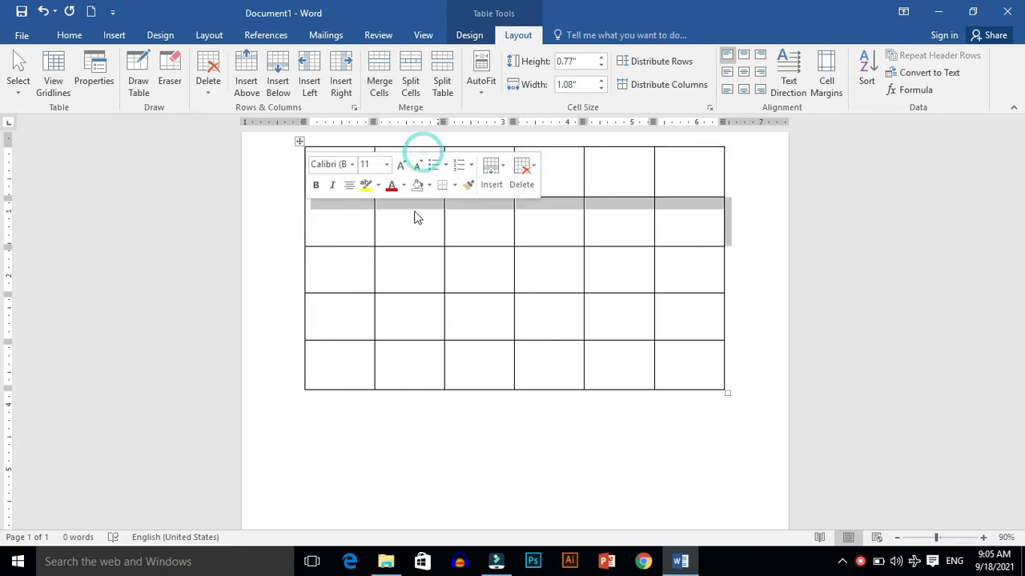
drag(407, 352, 414, 192)
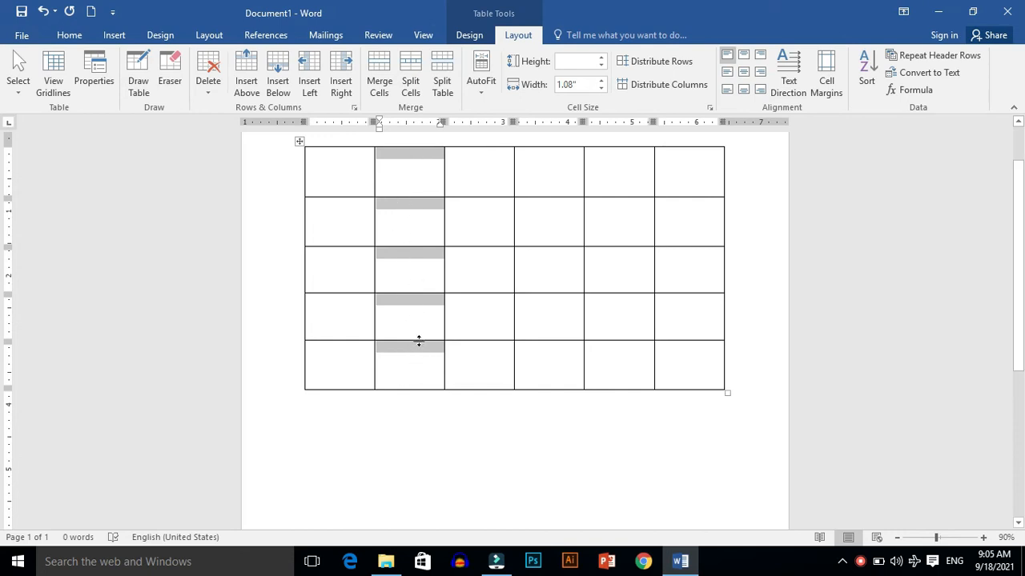
click(386, 84)
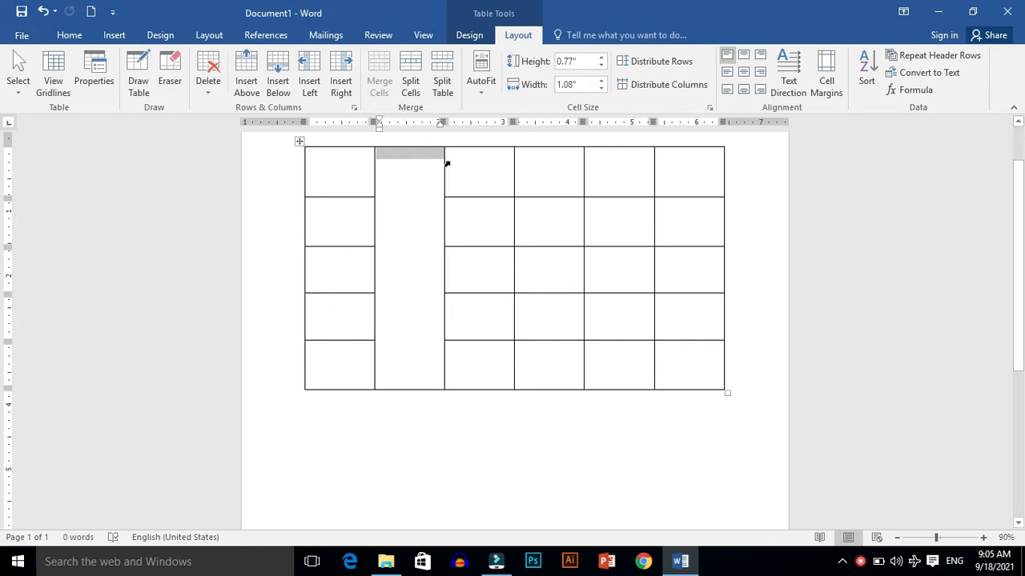
Step: Merge the fourth row's cells from the third column to the last column
drag(322, 315, 681, 316)
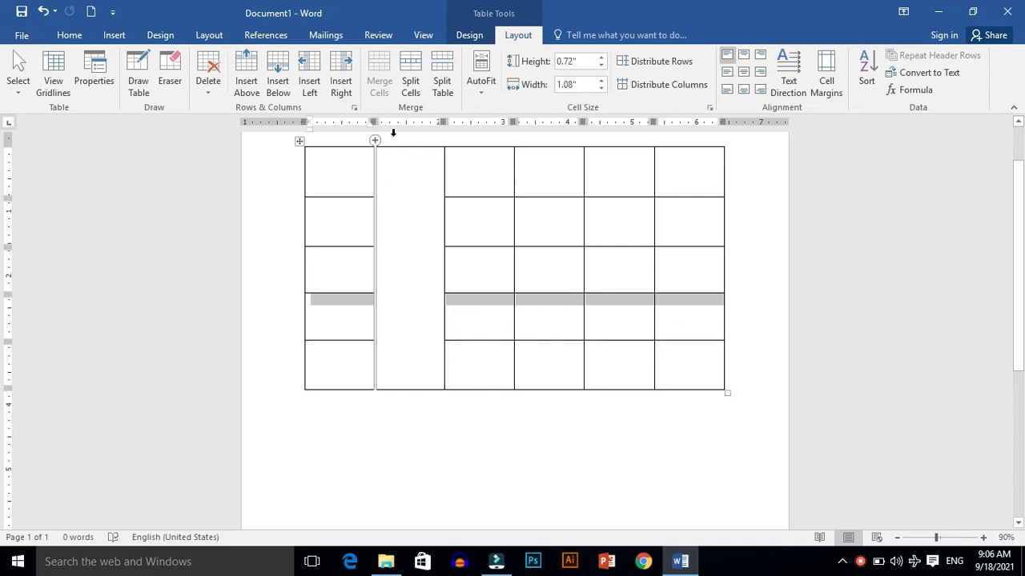
click(440, 337)
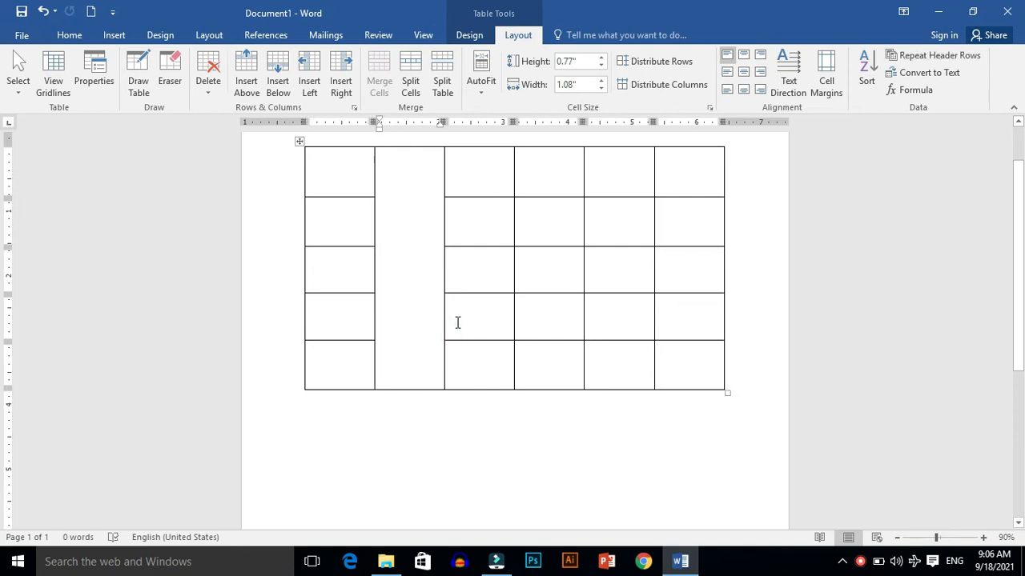
drag(458, 324, 691, 305)
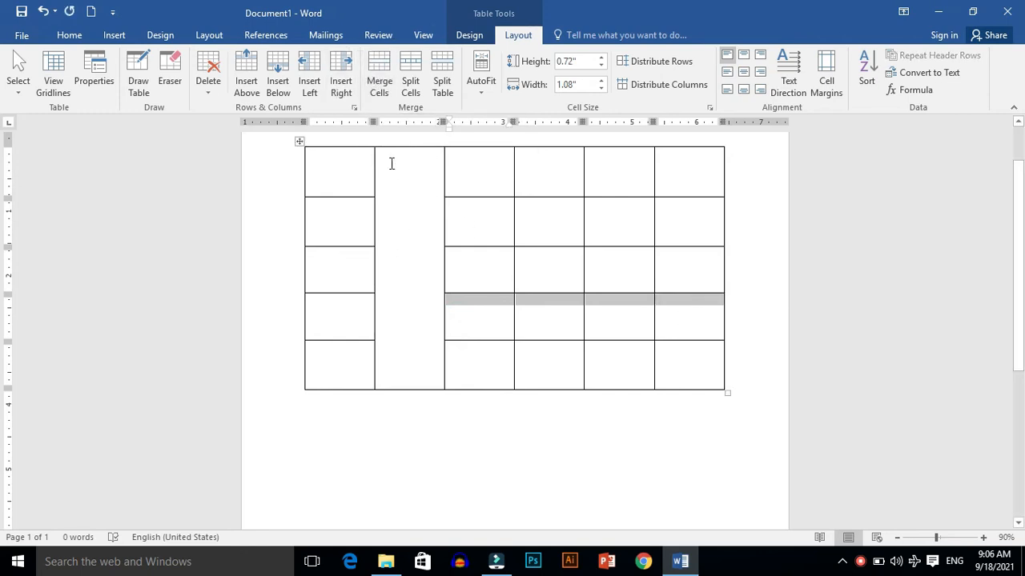
click(380, 88)
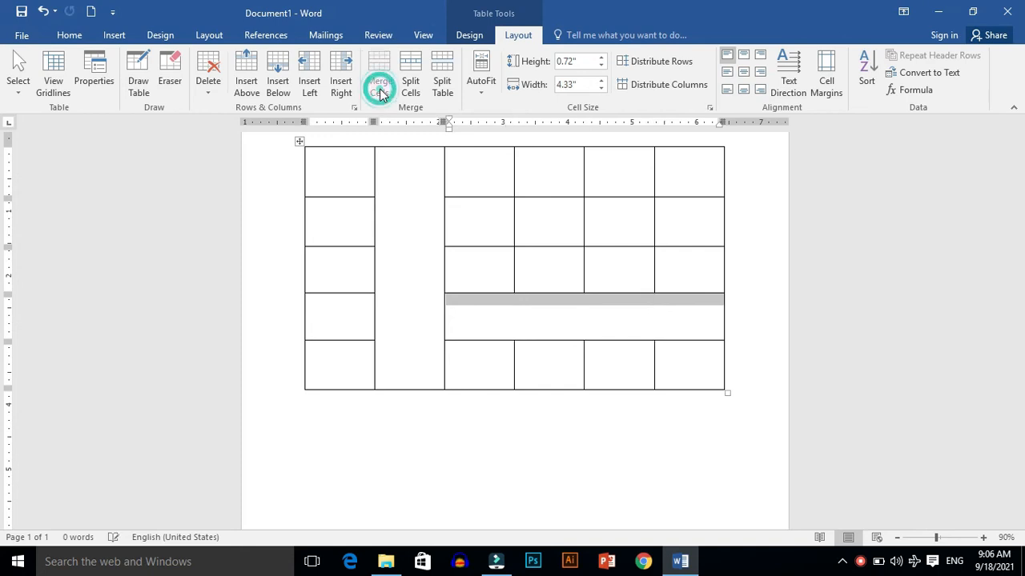
click(540, 314)
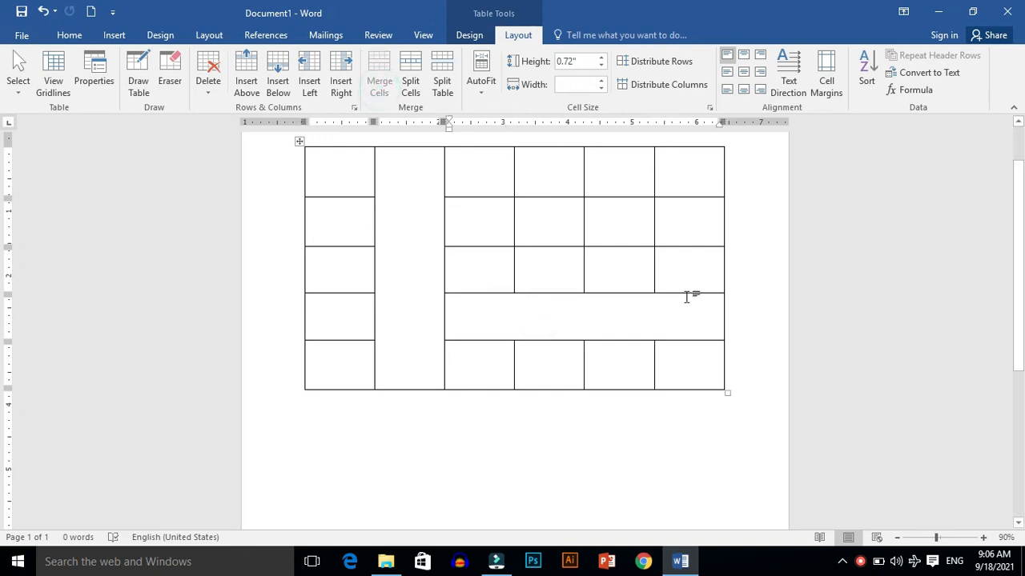
Step: Merge the top two rows of the last three columns into one cell, and merge the first column's cells
drag(679, 157, 572, 235)
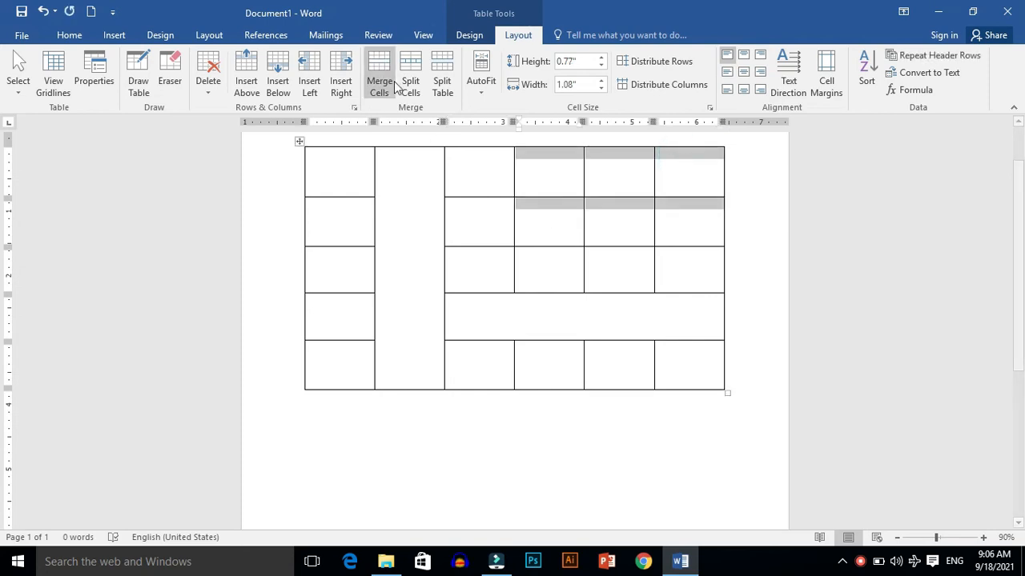
click(381, 87)
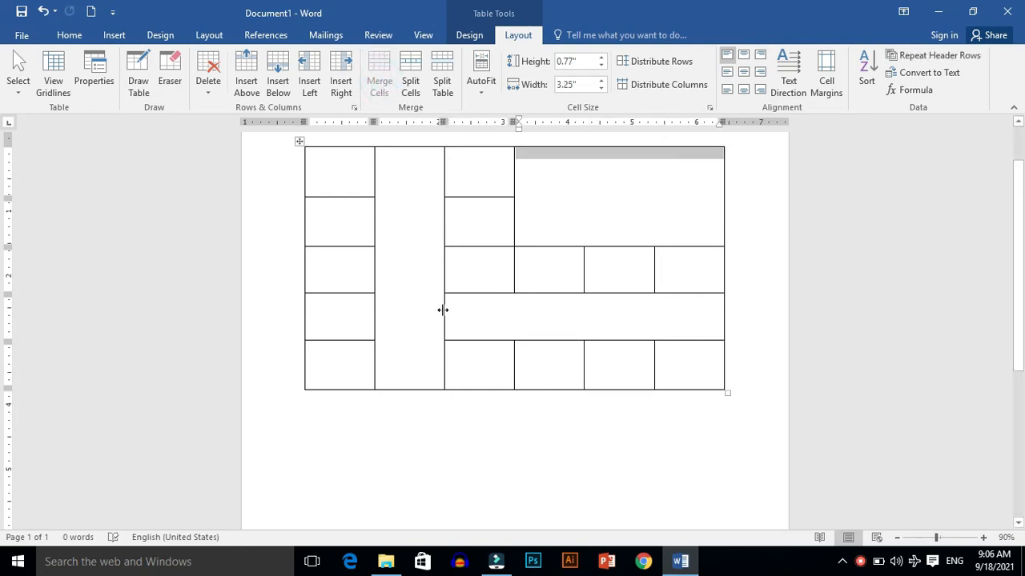
drag(332, 190, 328, 352)
click(379, 76)
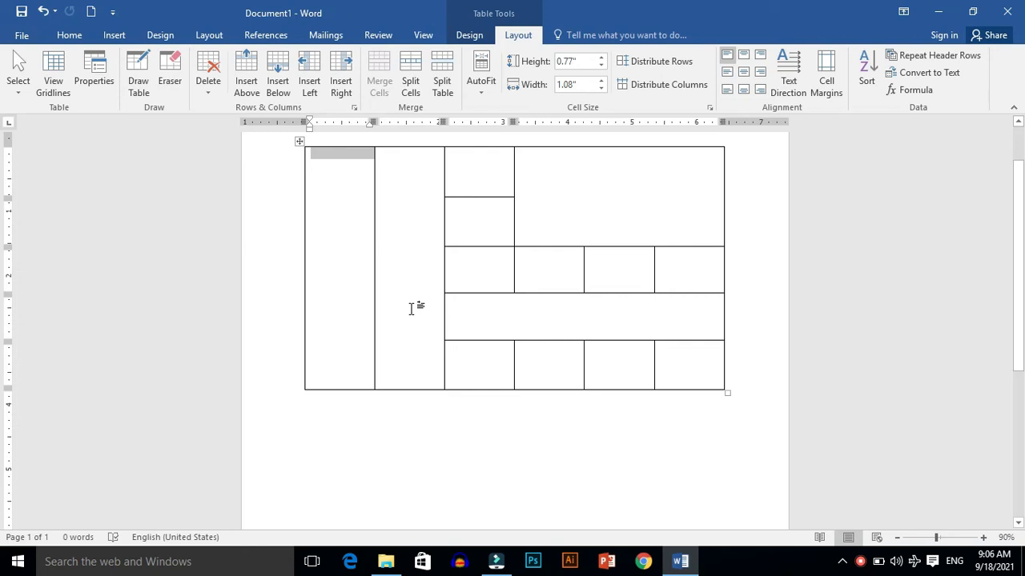
Step: Undo the cell merges
key(ctrl+z)
key(ctrl+z)
key(ctrl+z)
key(ctrl+z)
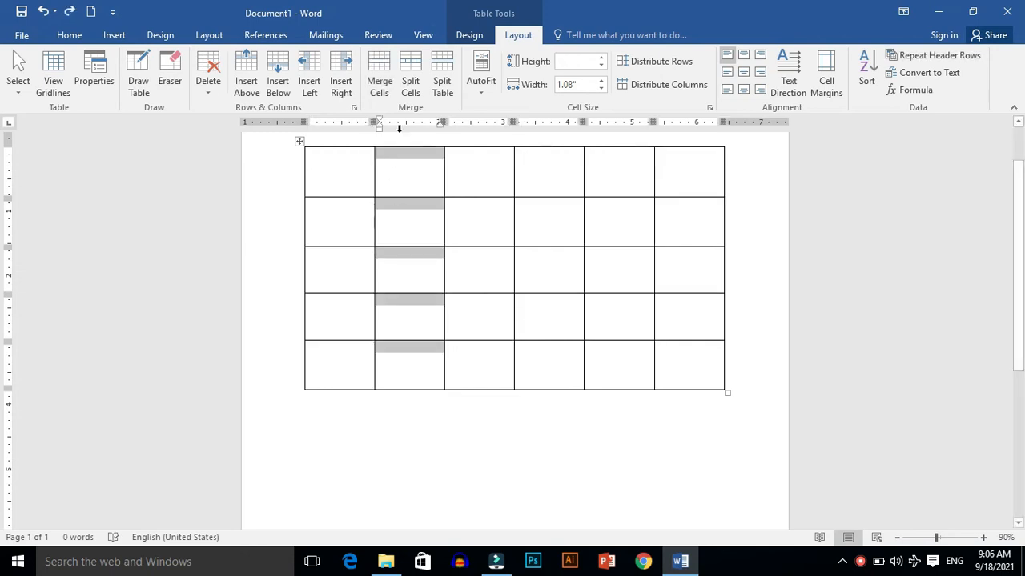
Step: Split the second column's cells into 6 columns and 5 rows, merging before the split
click(411, 92)
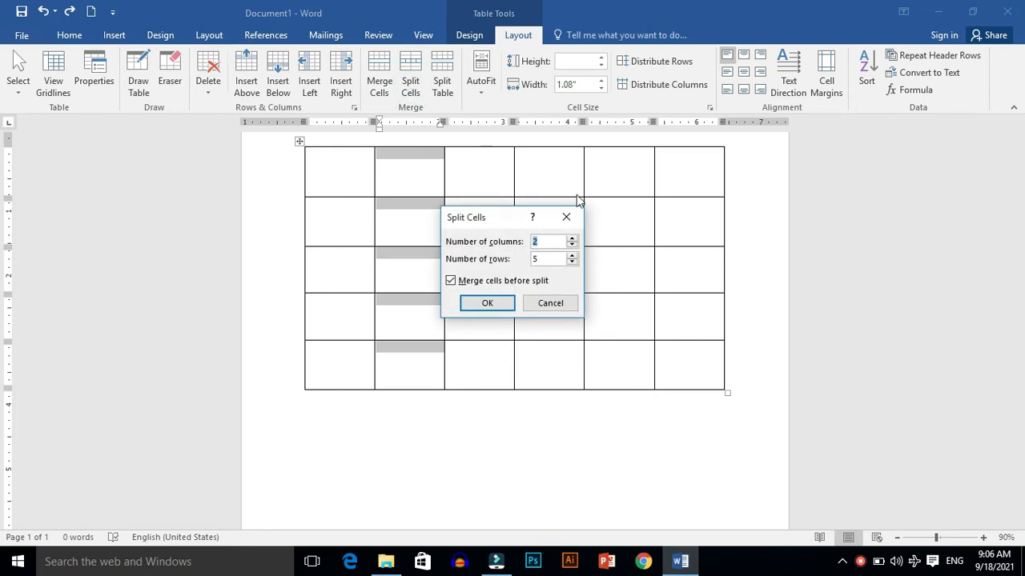
click(571, 238)
click(572, 238)
click(571, 238)
click(572, 239)
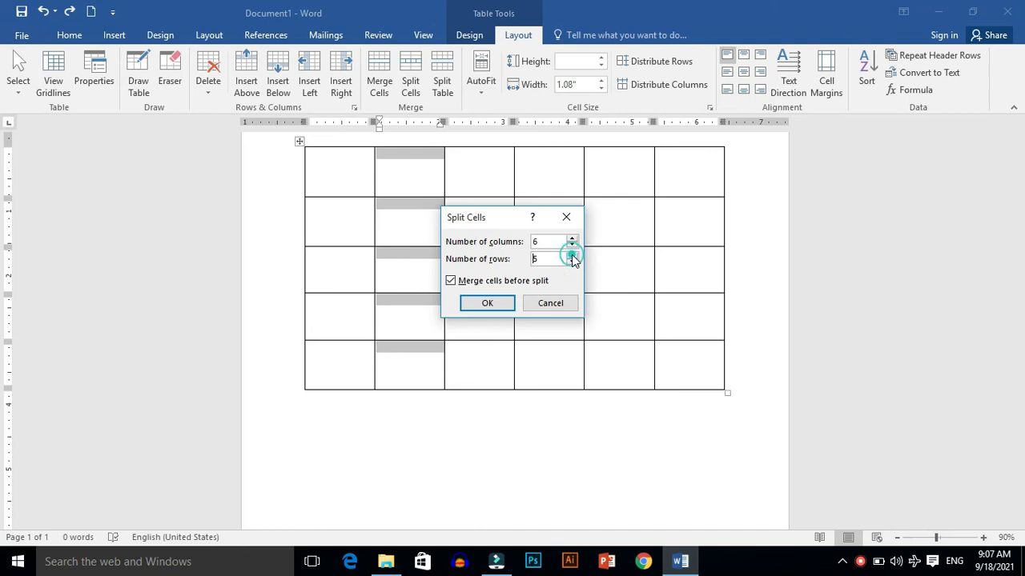
click(489, 305)
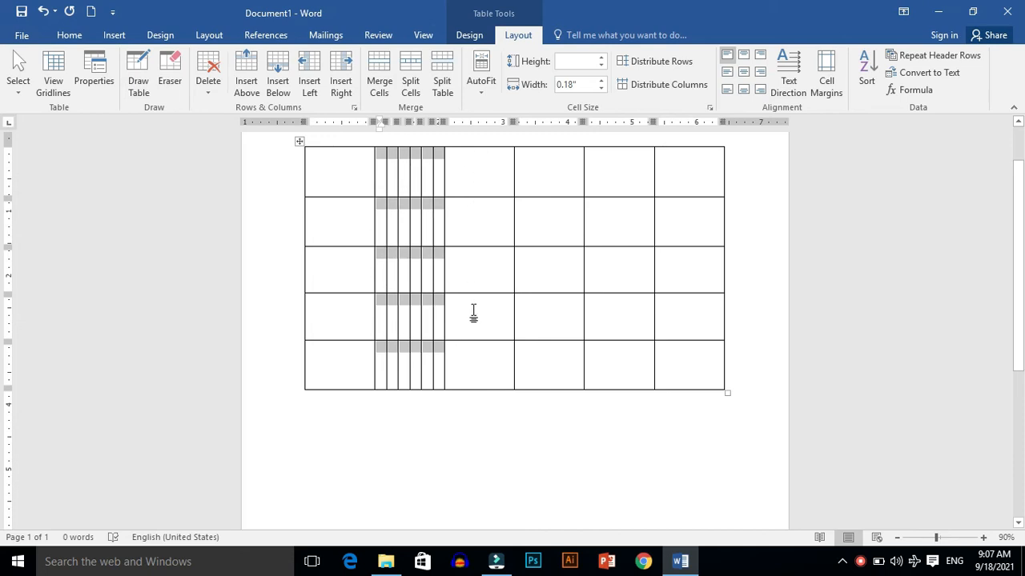
Step: Split the third column's top cell into 4 columns and 4 rows
click(465, 185)
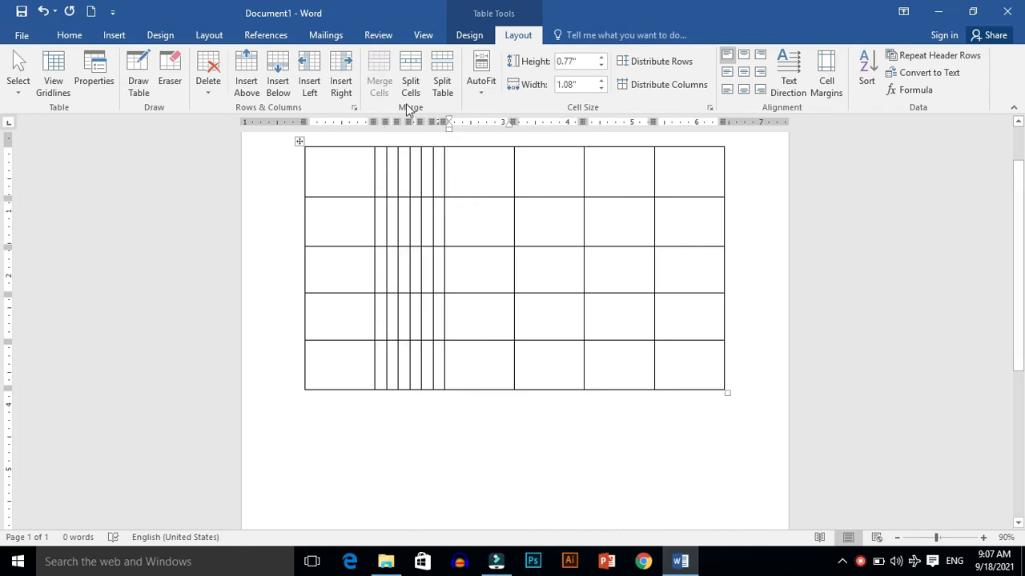
click(421, 81)
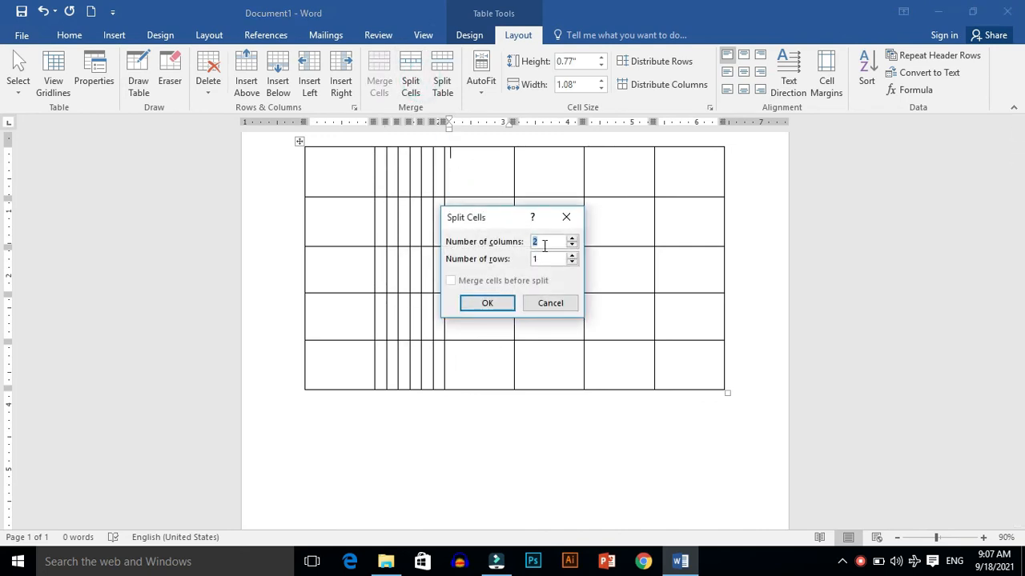
double_click(571, 238)
click(572, 256)
click(497, 302)
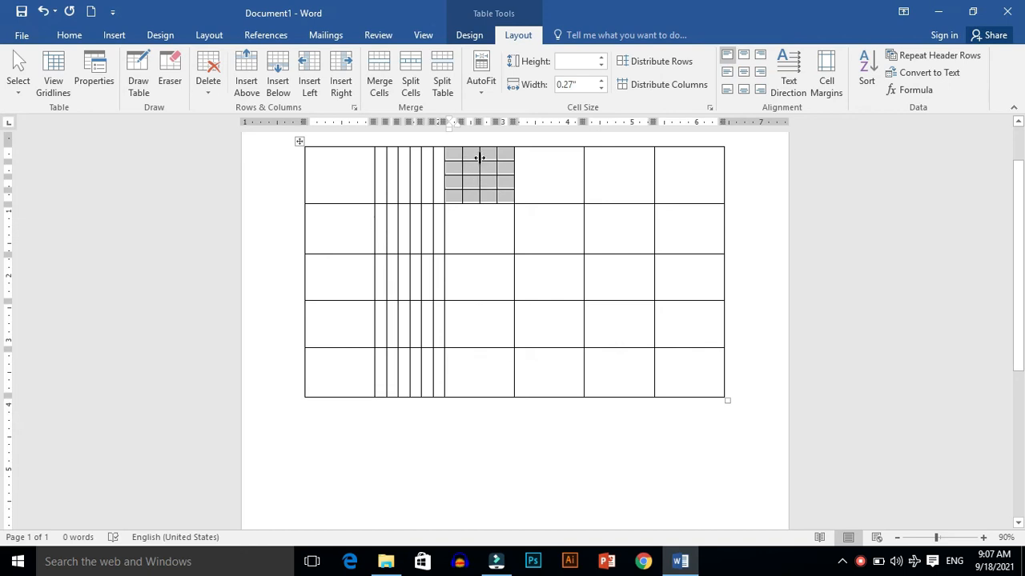
click(492, 205)
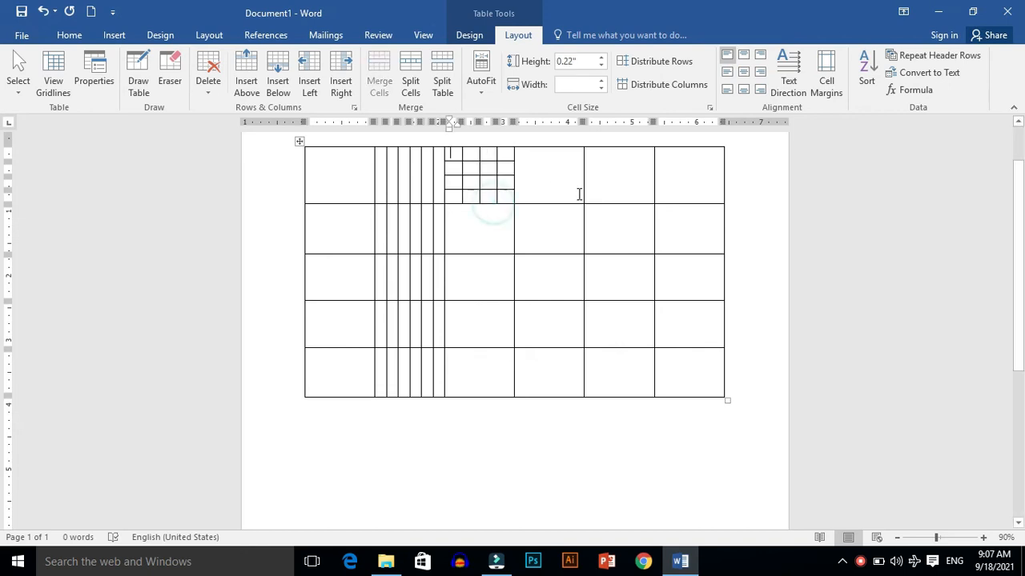
Step: Split the last two columns' cells into 4 columns and 4 rows, merging before the split
drag(616, 169, 690, 405)
click(634, 429)
drag(624, 167, 638, 365)
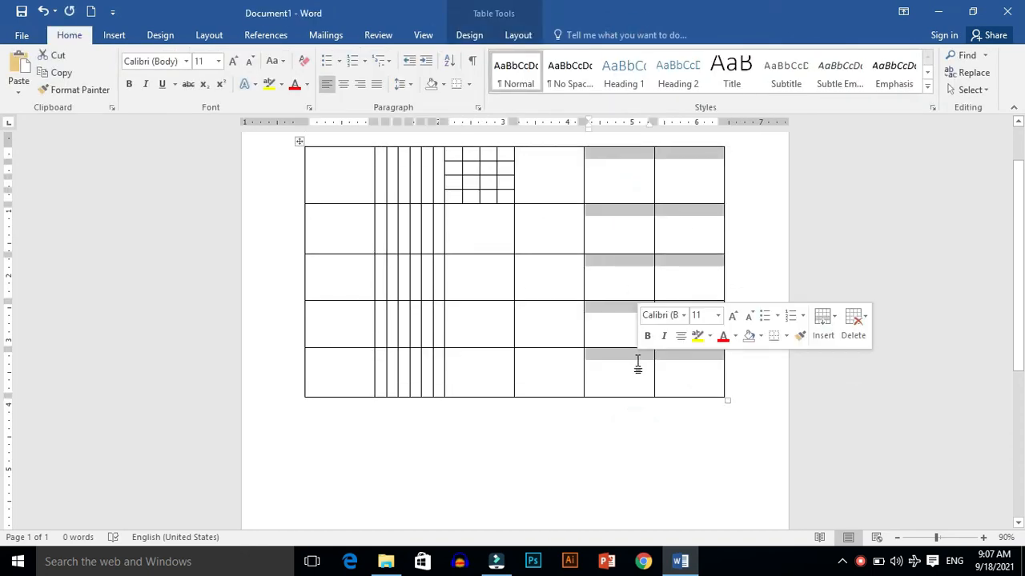
click(517, 35)
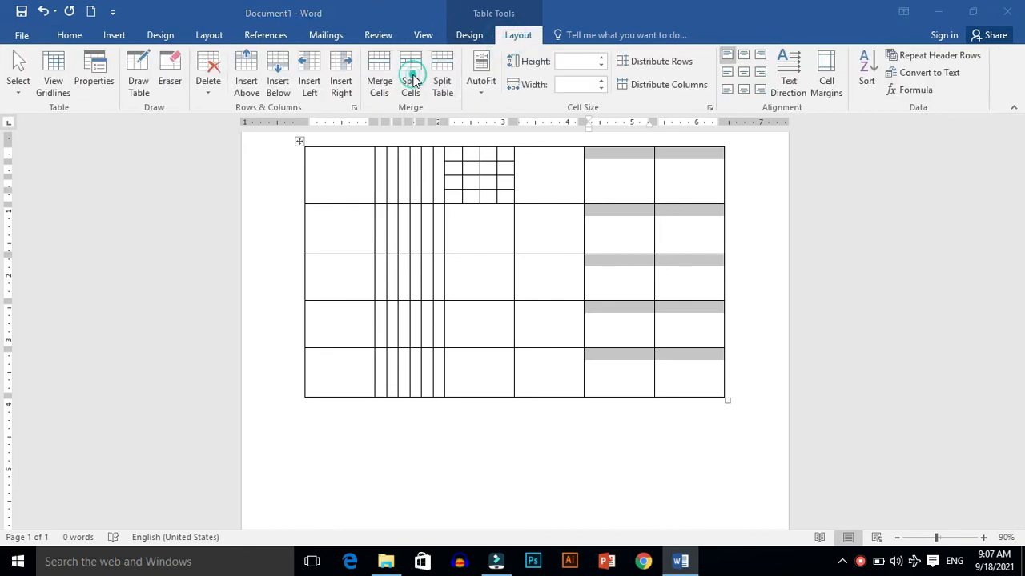
click(411, 80)
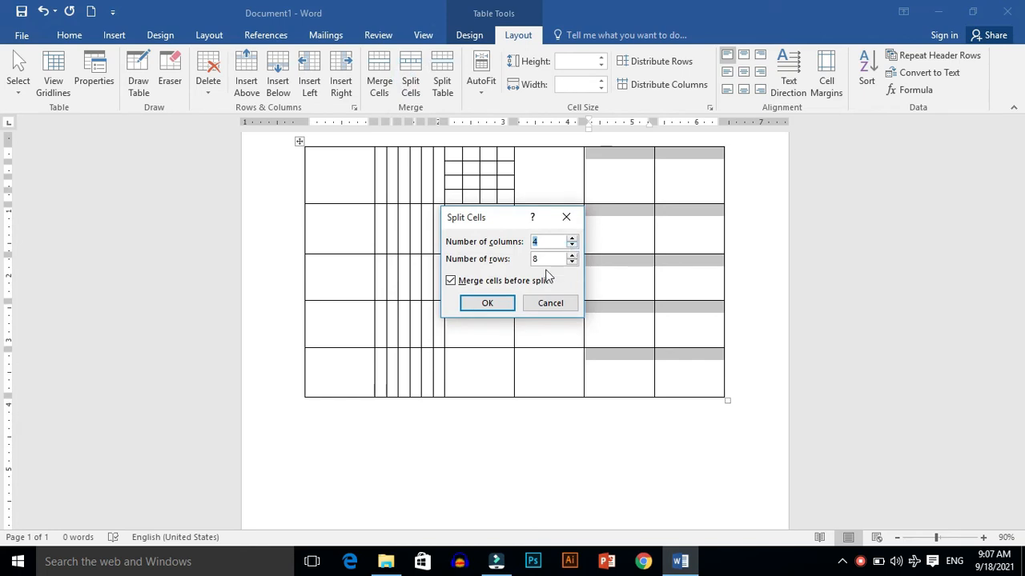
click(573, 262)
click(573, 262)
click(572, 255)
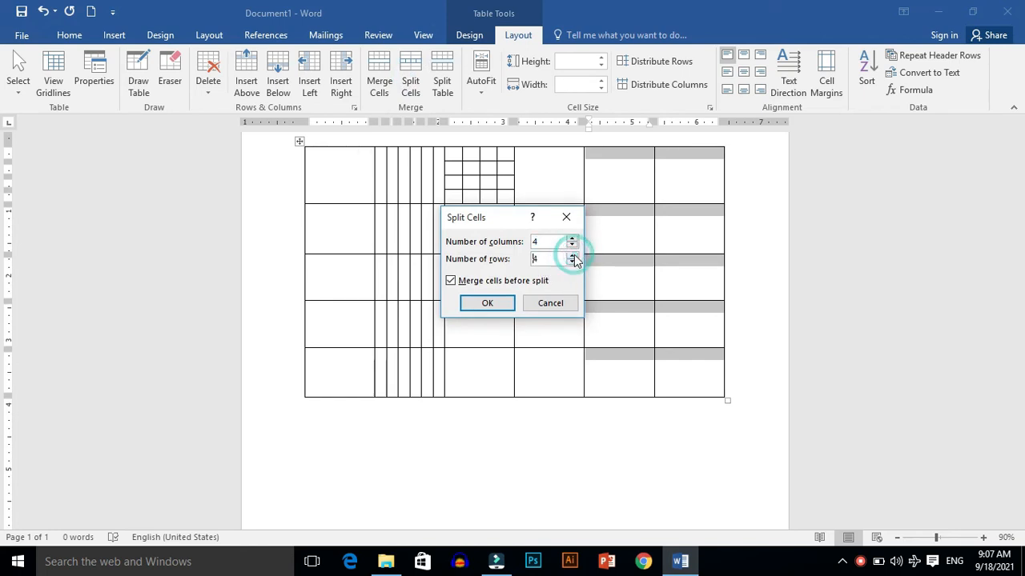
click(488, 304)
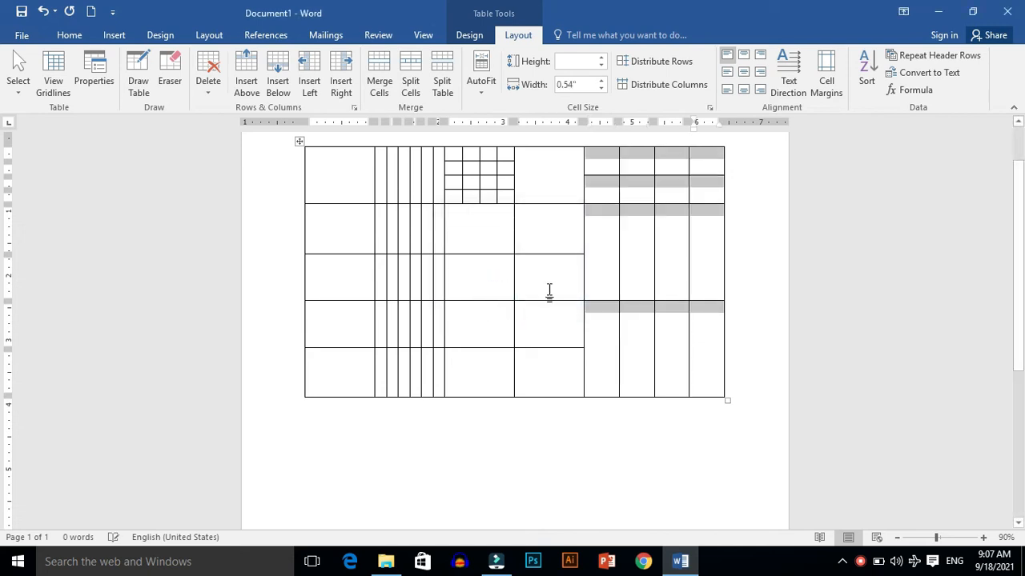
Step: Split the fourth column's cells into 2 columns and 8 rows
click(739, 213)
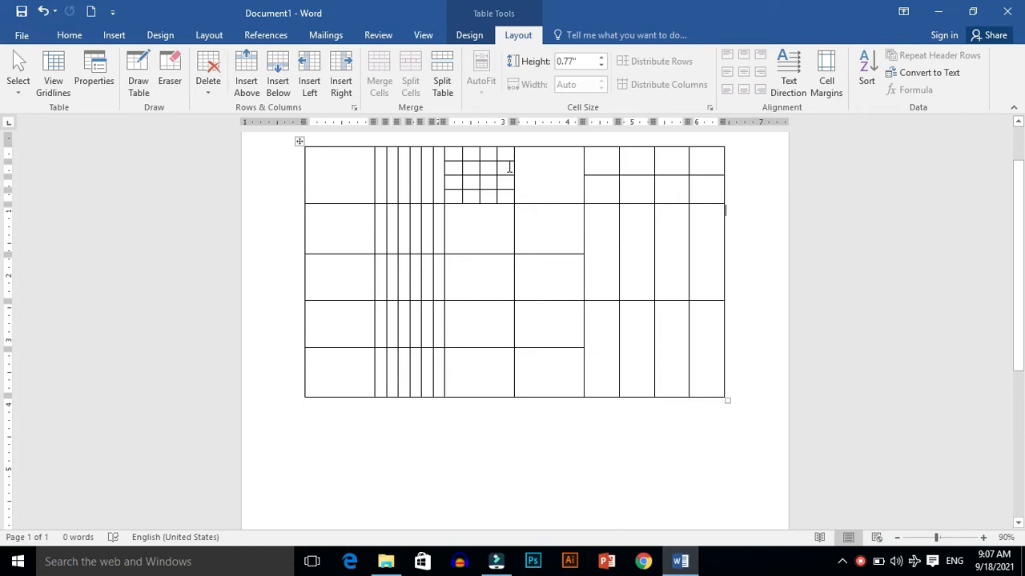
drag(560, 196, 552, 384)
click(412, 84)
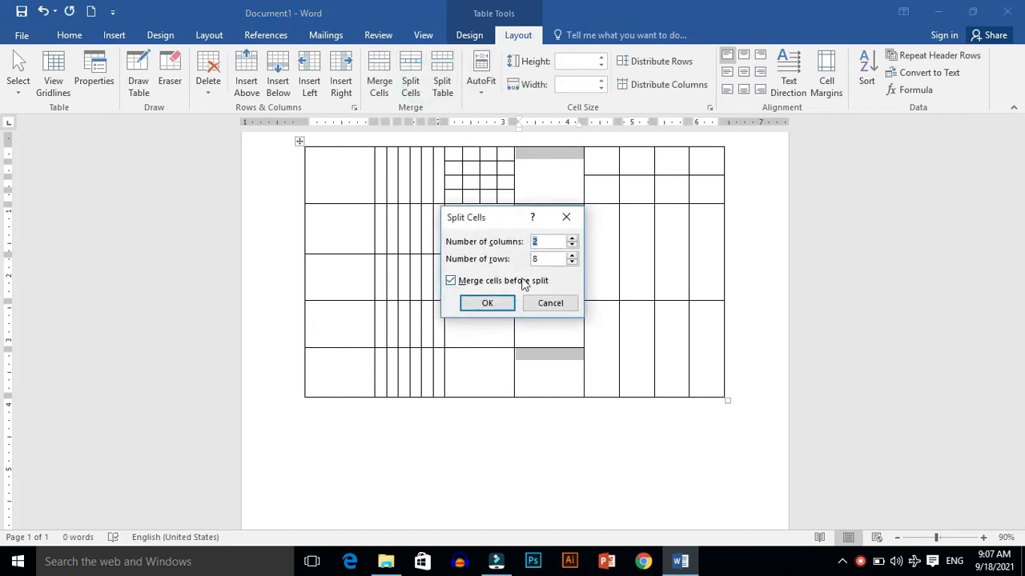
click(501, 302)
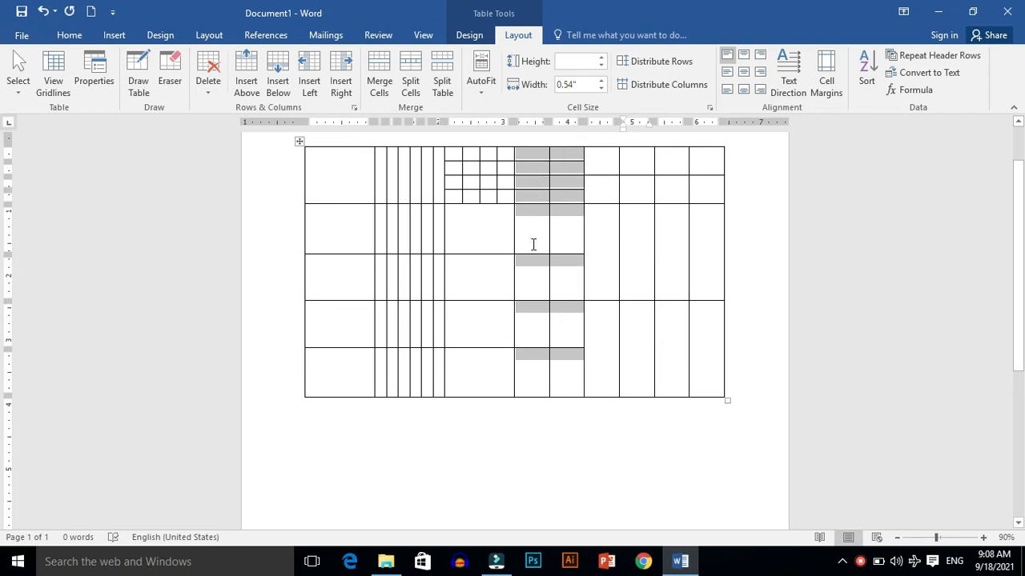
Step: Undo the cell splits
click(452, 325)
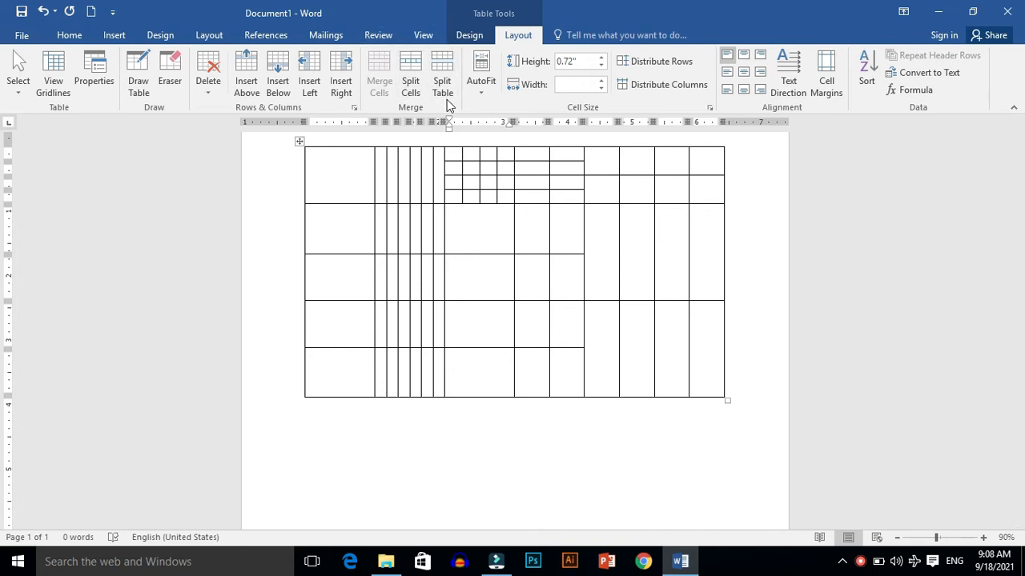
key(ctrl+z)
key(ctrl+z)
key(ctrl+z)
key(ctrl+z)
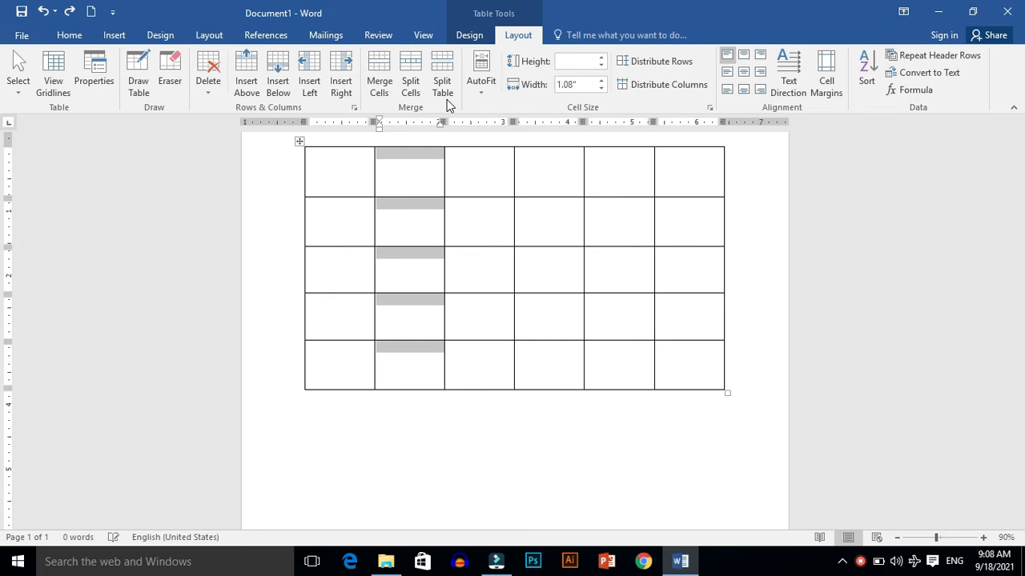
Step: Split the table at its first row
click(441, 88)
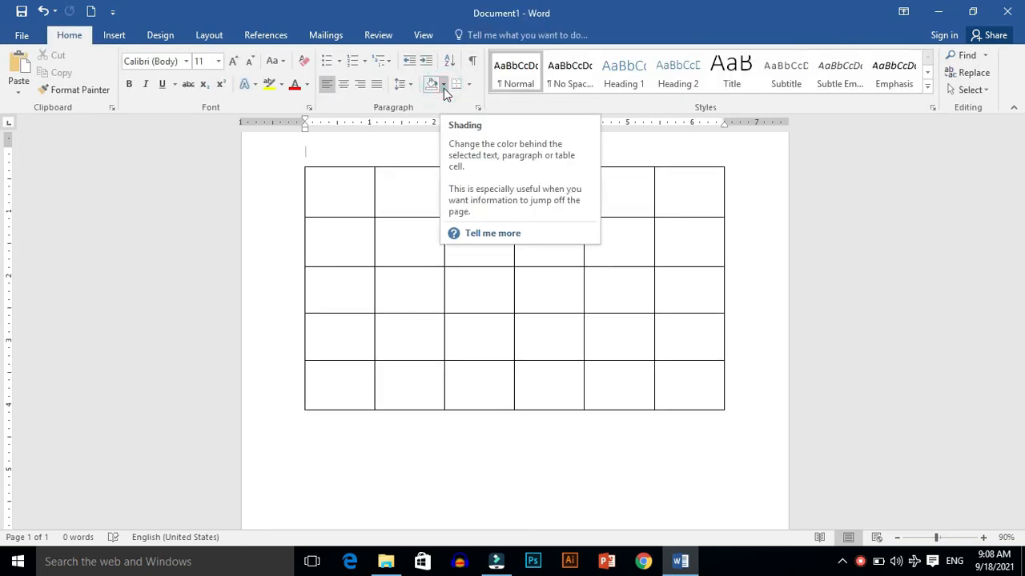
Step: Move the table slightly by its move handle and try splitting it at the first row again
click(337, 197)
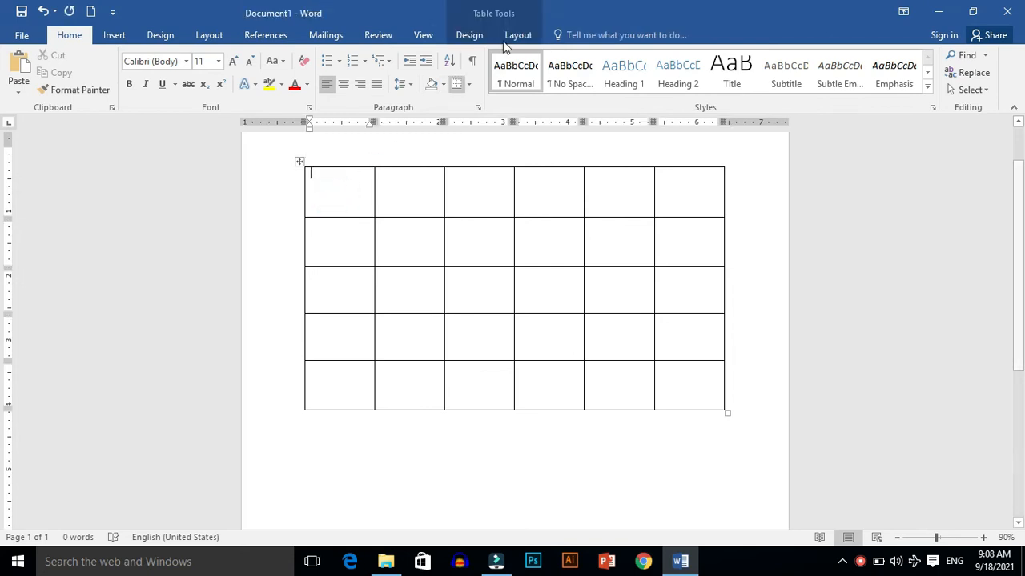
click(525, 36)
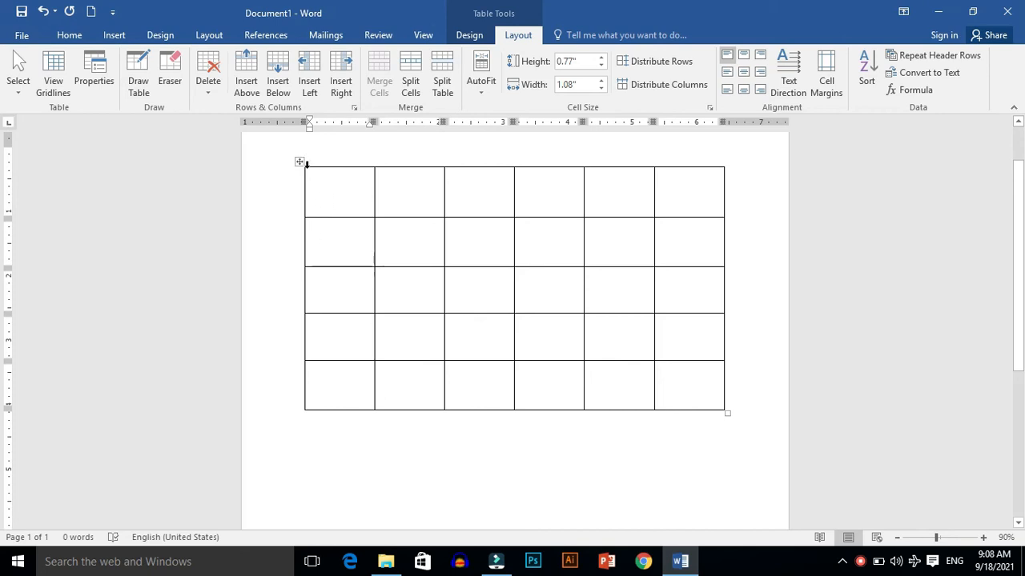
click(300, 162)
drag(299, 161, 285, 181)
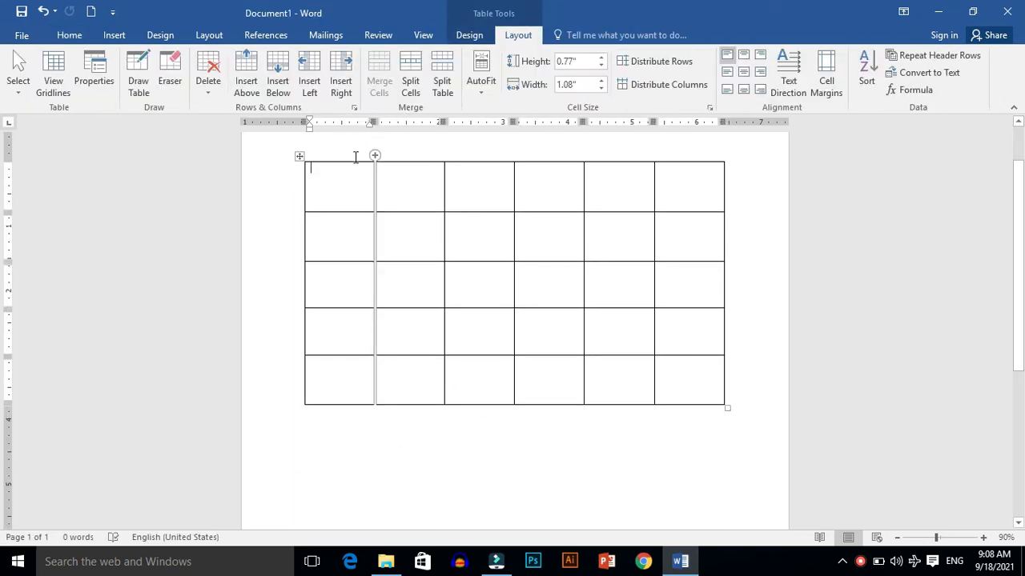
click(453, 95)
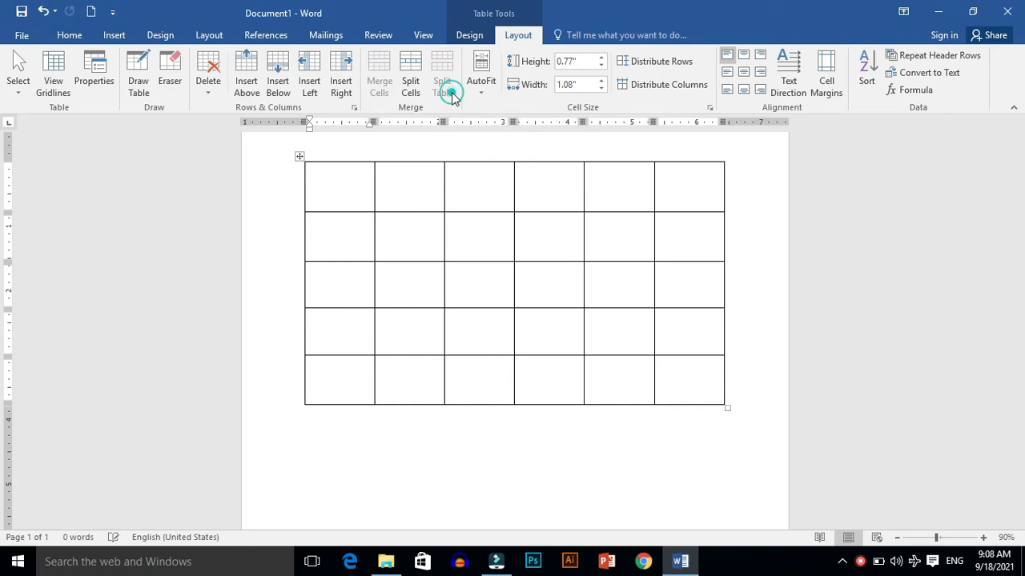
click(348, 195)
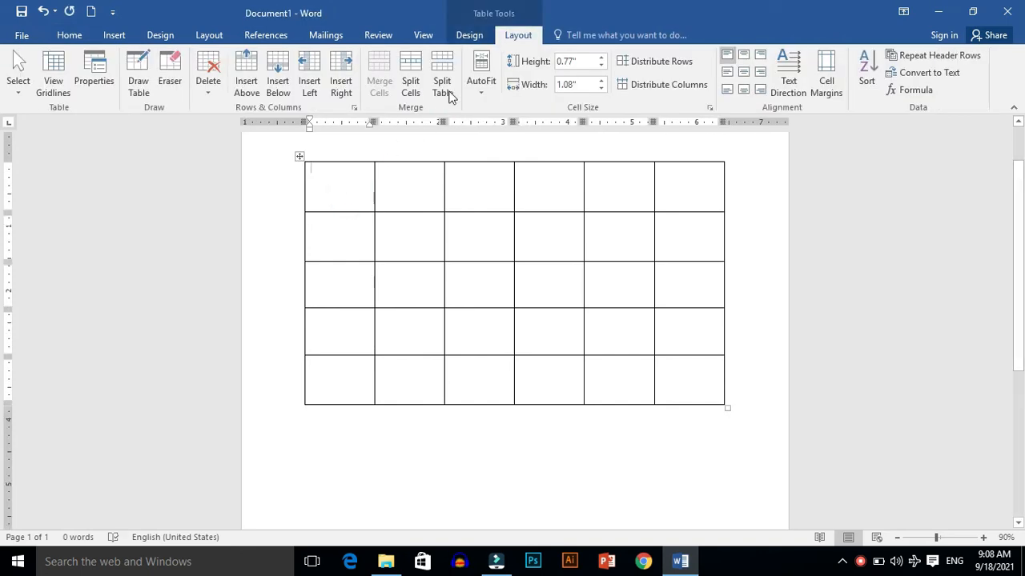
click(452, 88)
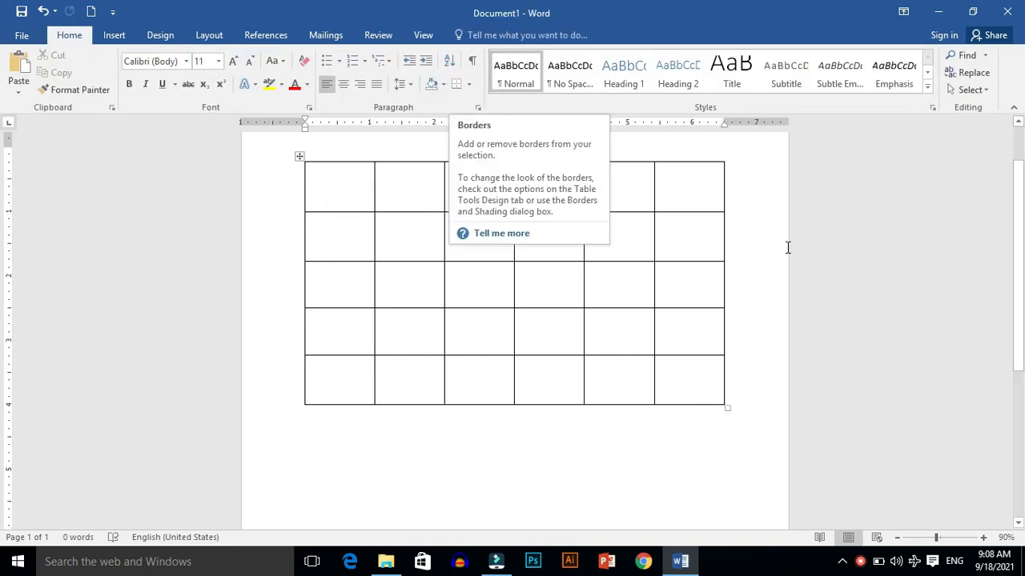
Step: Select the document content, then place the cursor in the first cell and try Split Table once more
drag(1017, 197, 1017, 120)
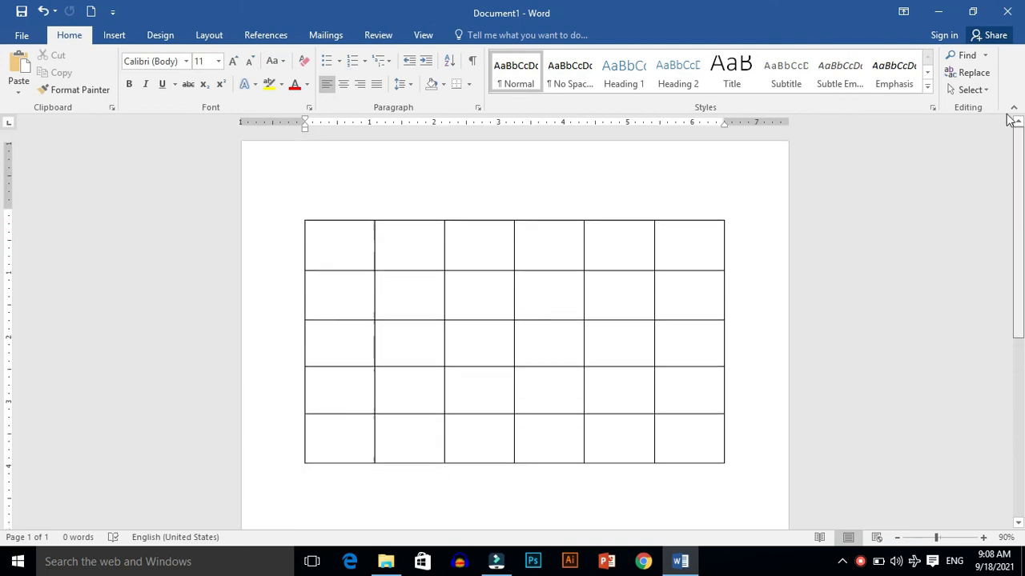
click(337, 265)
key(ctrl+a)
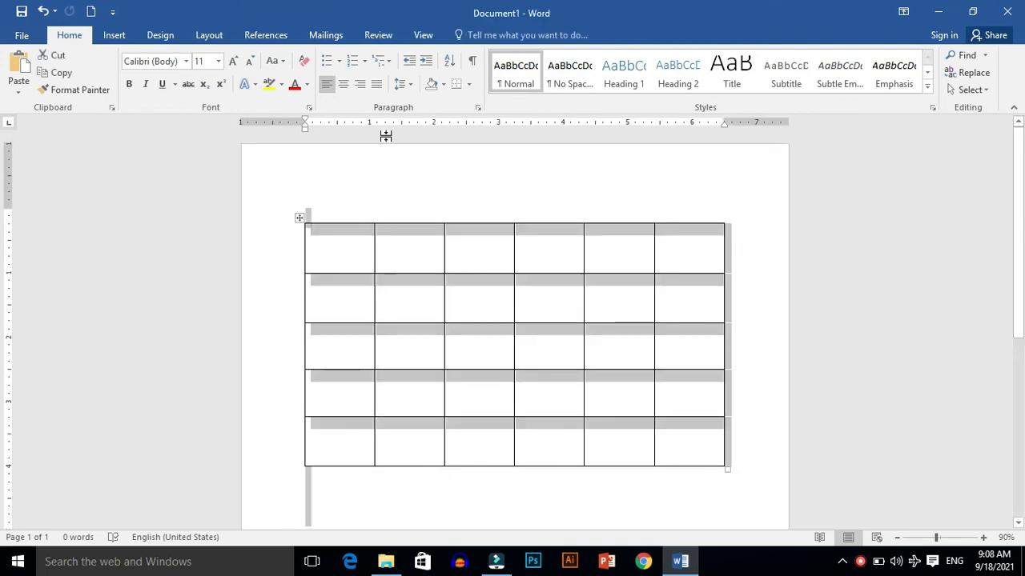
click(335, 257)
click(336, 257)
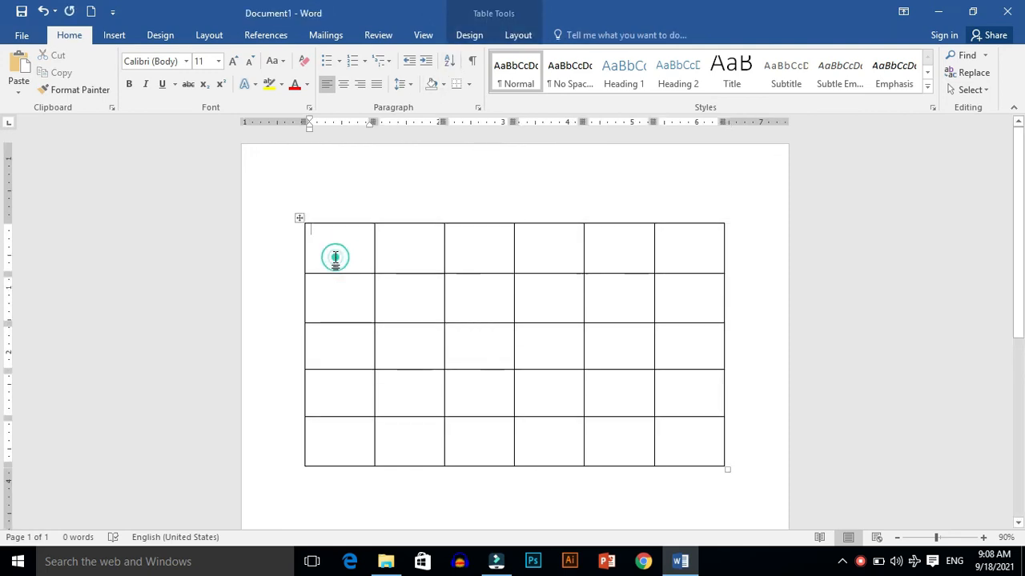
click(520, 38)
click(445, 83)
click(318, 355)
click(309, 486)
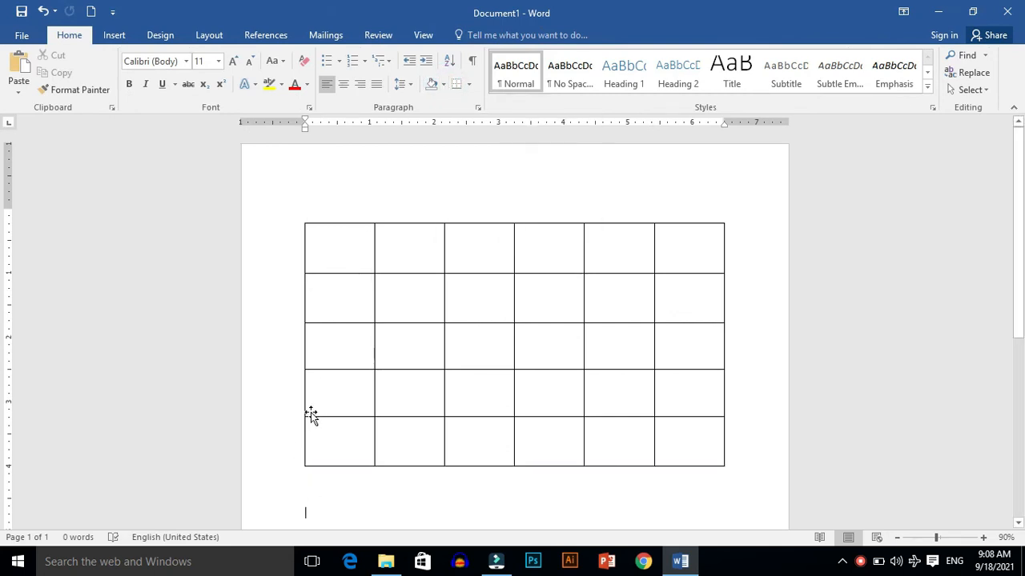
click(328, 265)
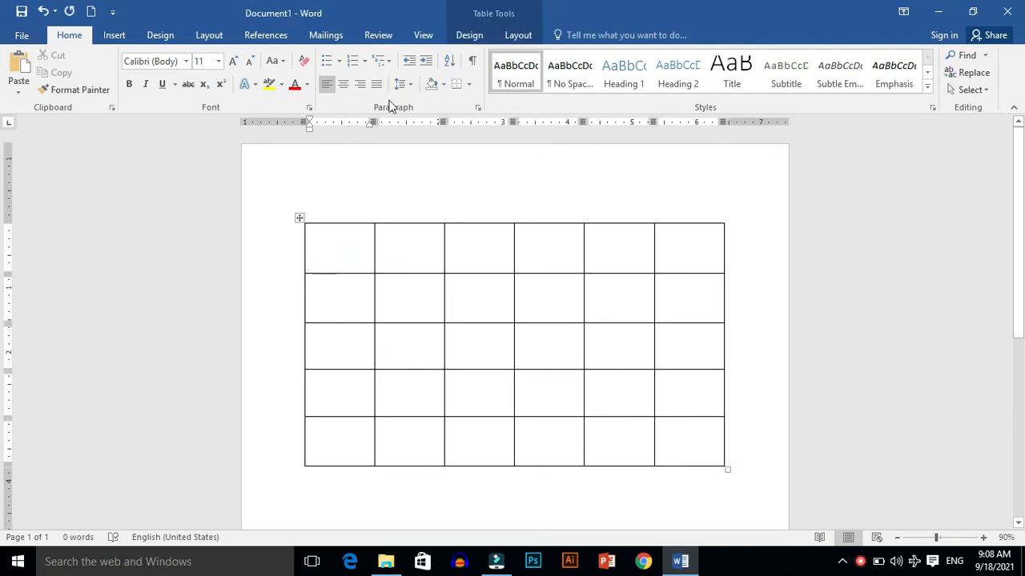
click(516, 36)
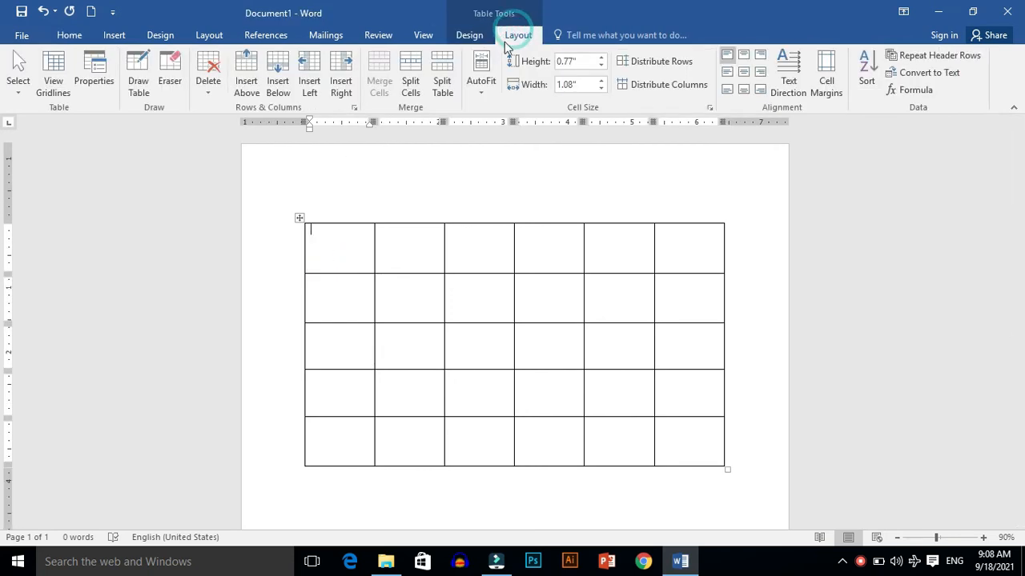
click(443, 87)
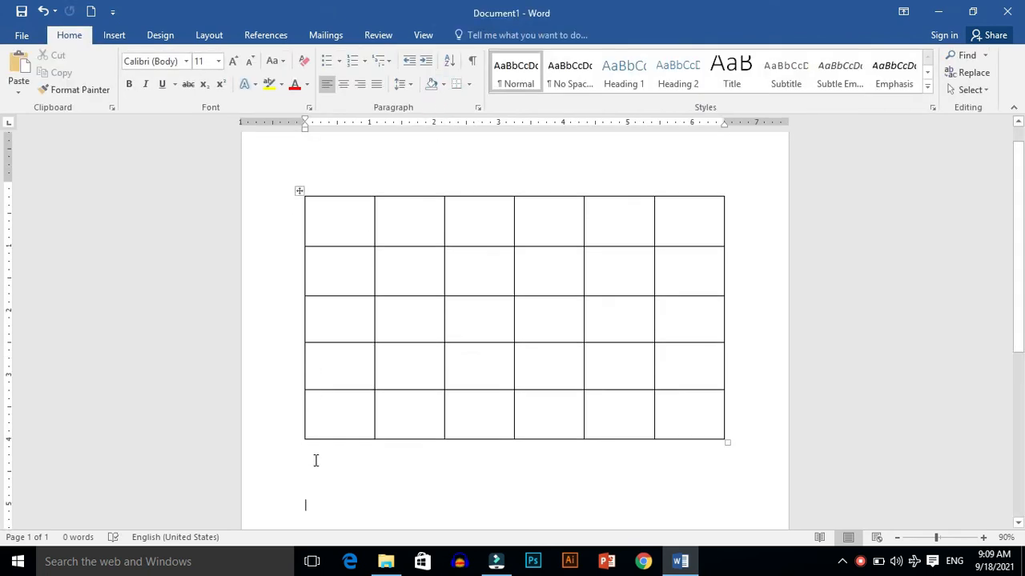
click(312, 510)
click(360, 233)
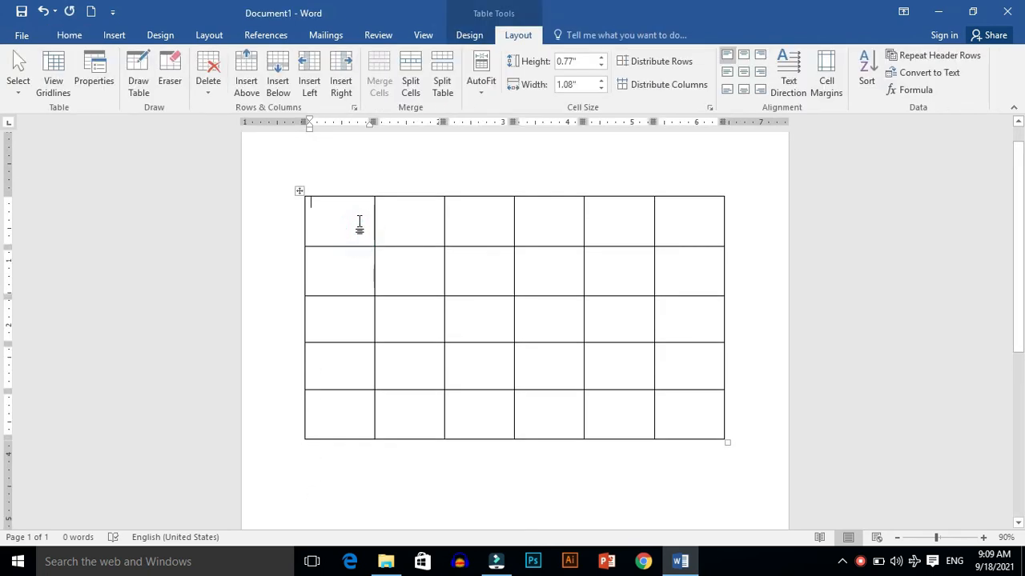
Step: Apply AutoFit Contents to the table, then AutoFit Window to stretch it back across the page
click(481, 89)
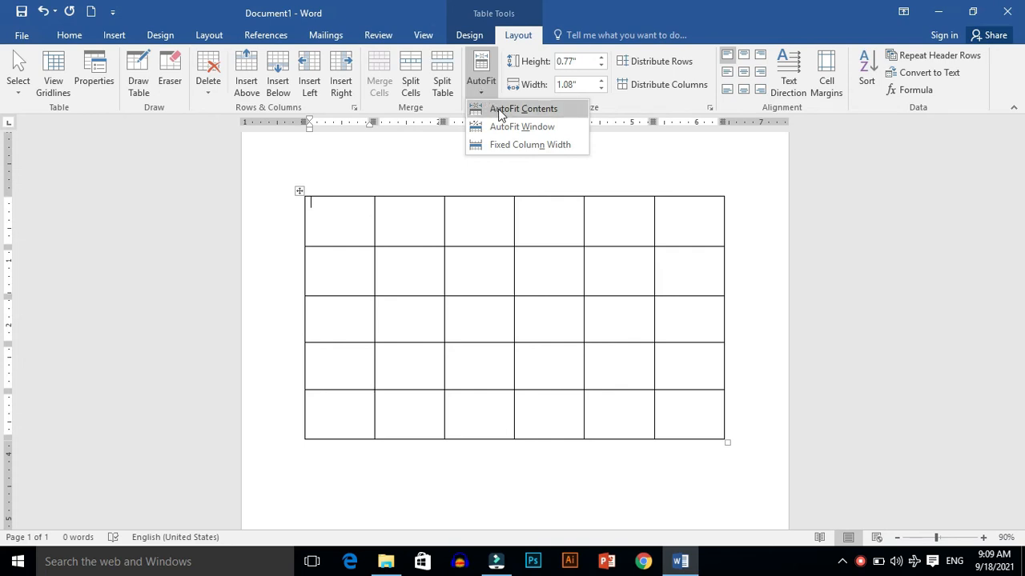
click(501, 112)
click(482, 82)
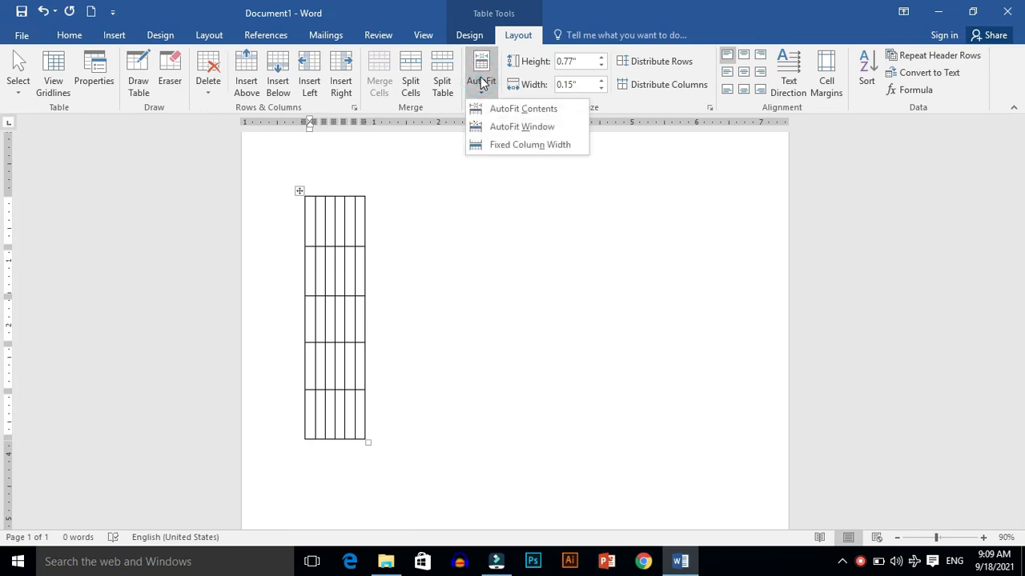
click(502, 124)
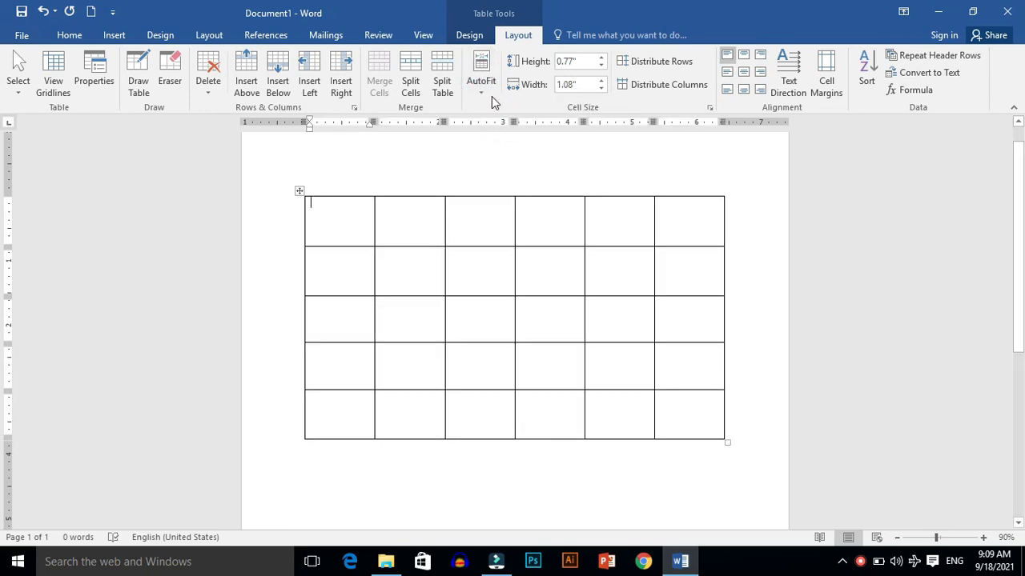
Step: Set the table to Fixed Column Width
click(483, 88)
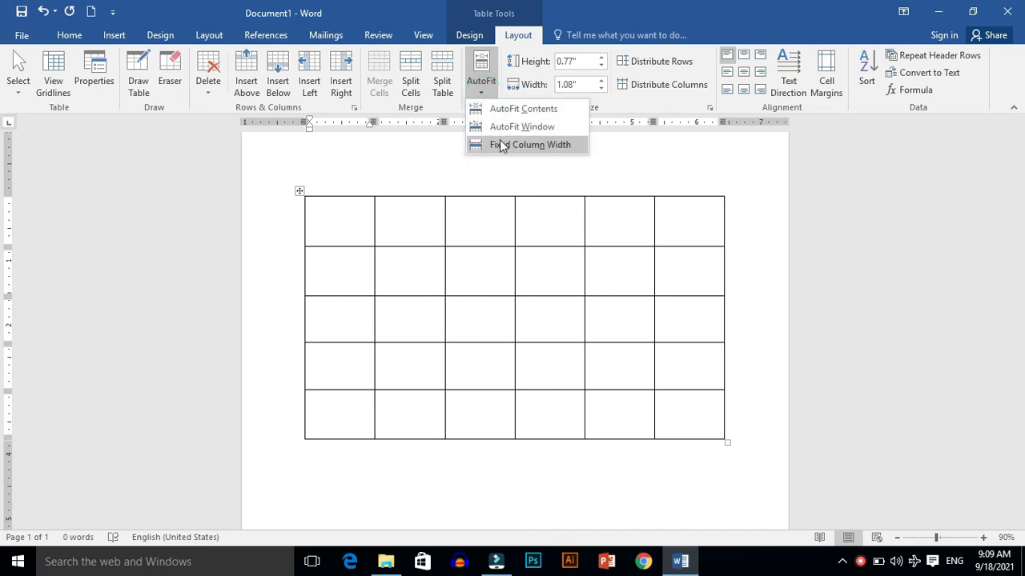
click(501, 145)
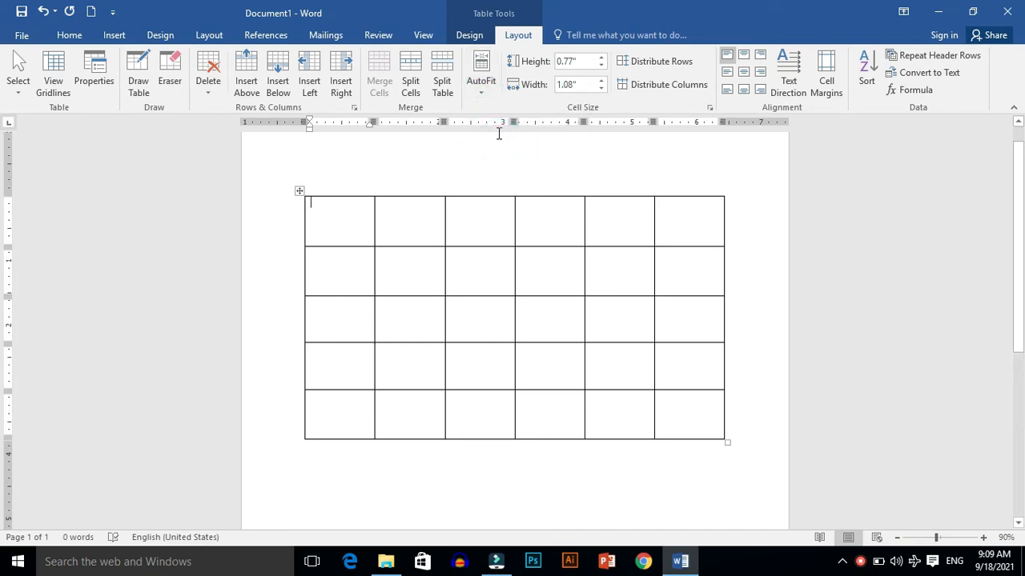
click(492, 77)
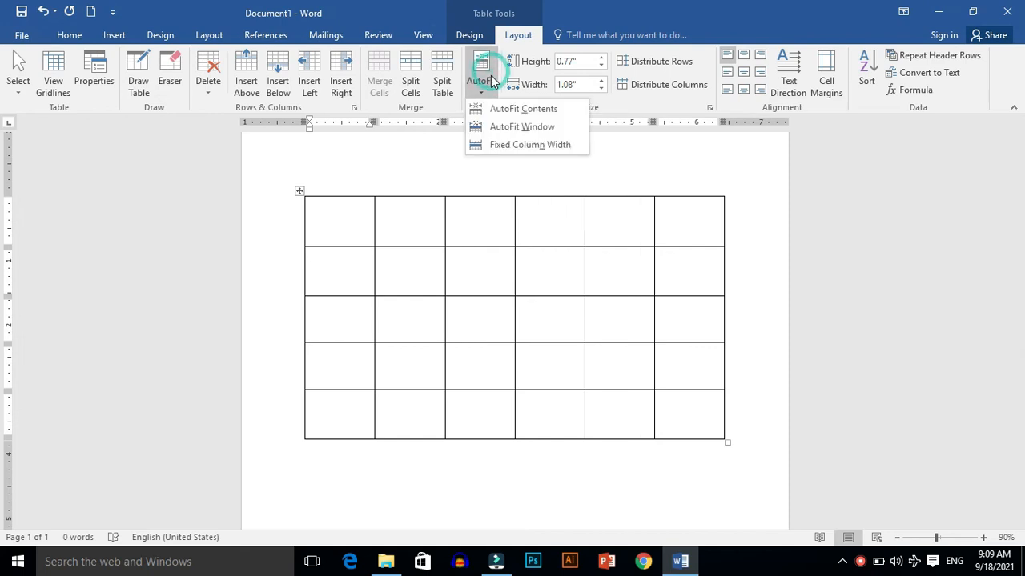
click(493, 132)
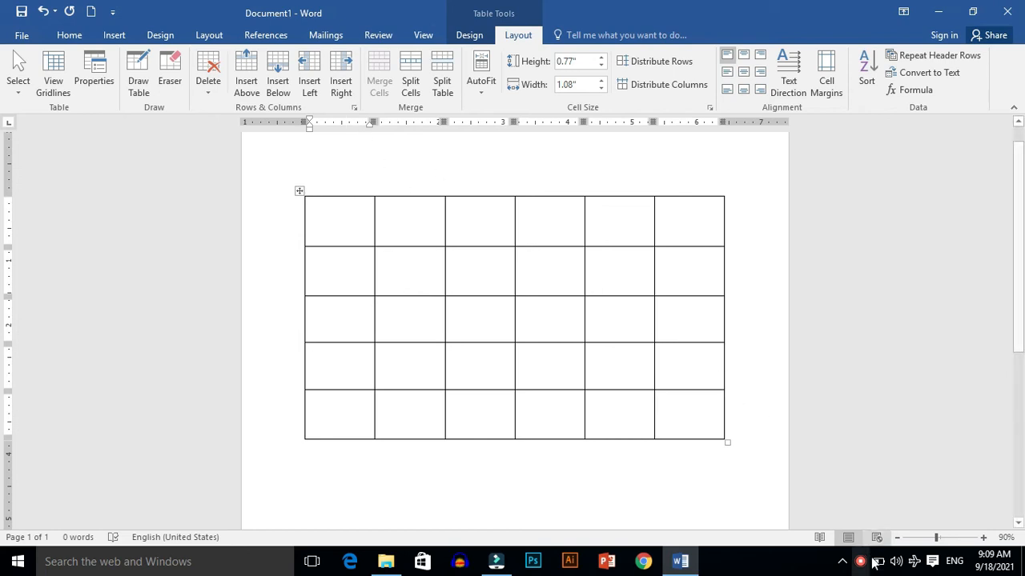
Step: Insert a 2x6 table into the empty document, then select everything and delete it
drag(326, 247, 326, 223)
click(326, 216)
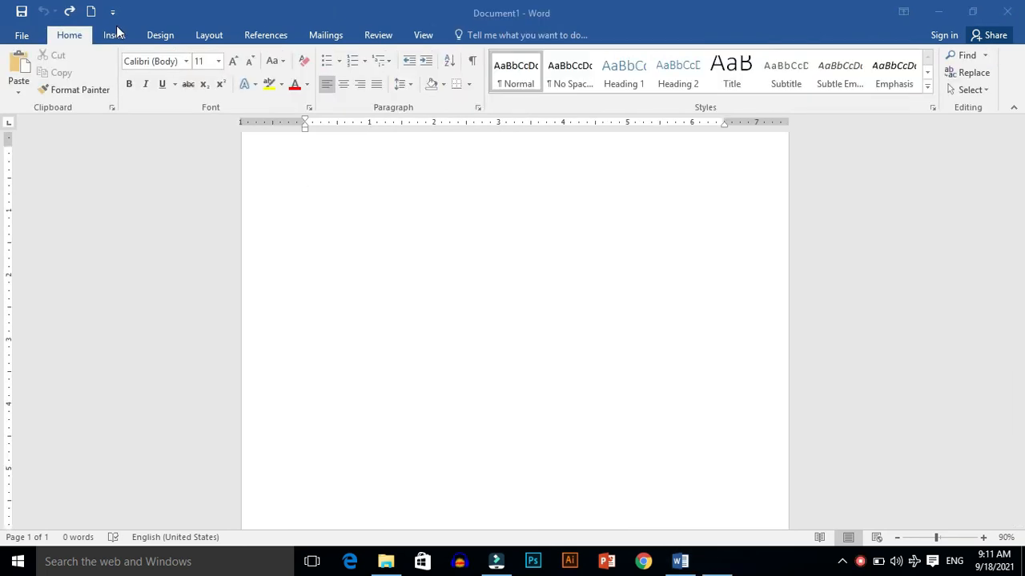
click(115, 36)
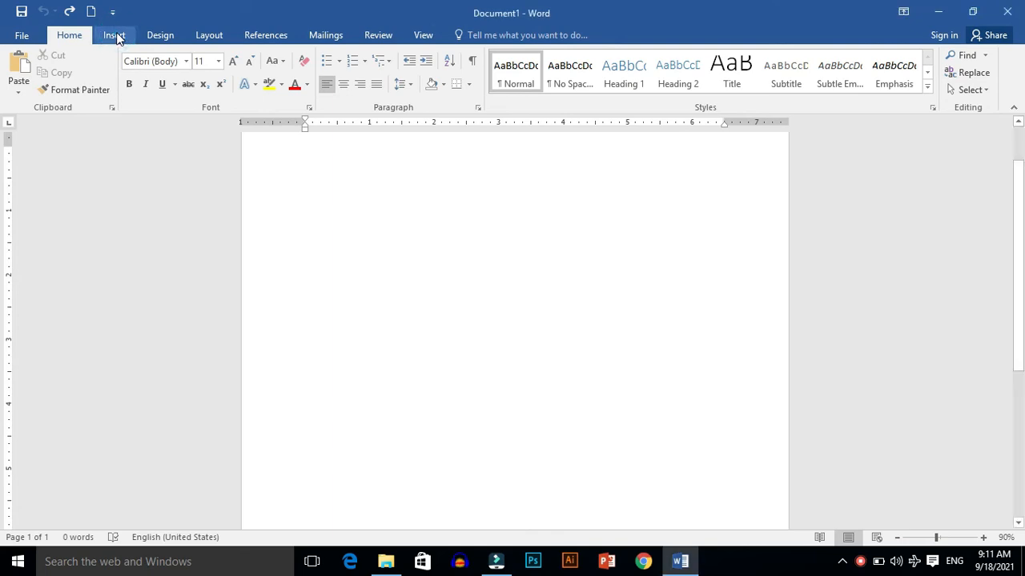
click(114, 36)
click(104, 69)
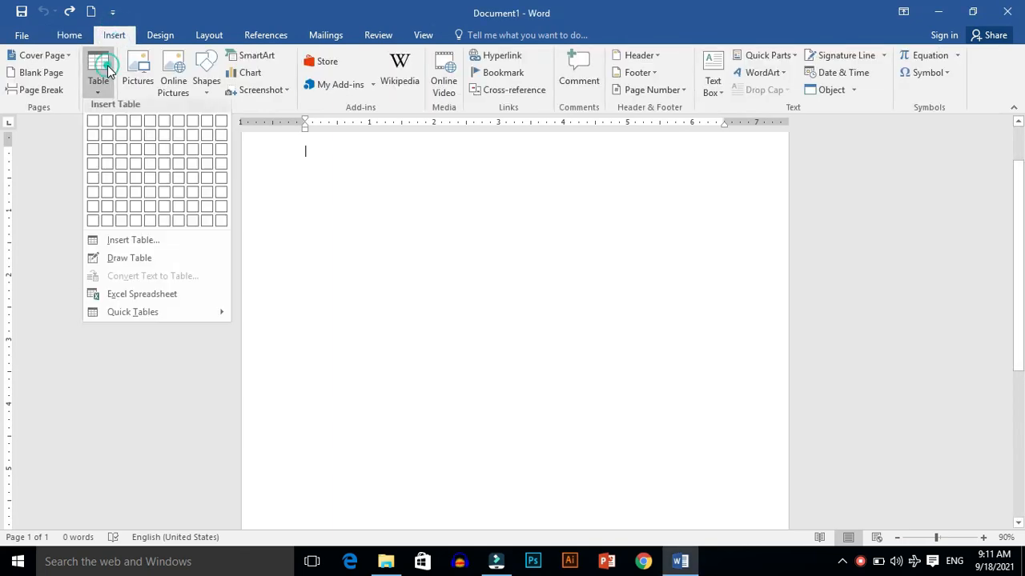
click(111, 198)
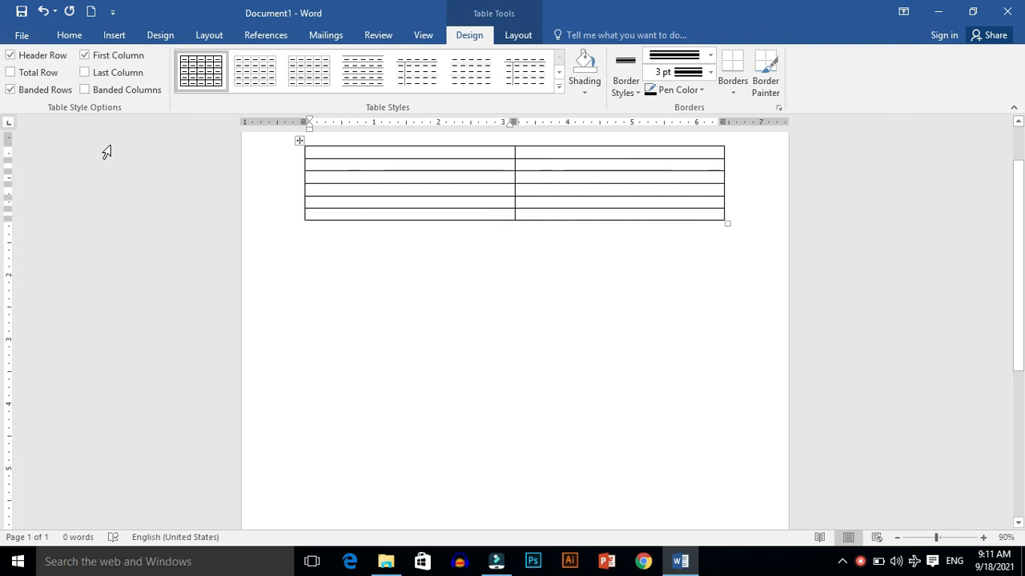
key(ctrl+a)
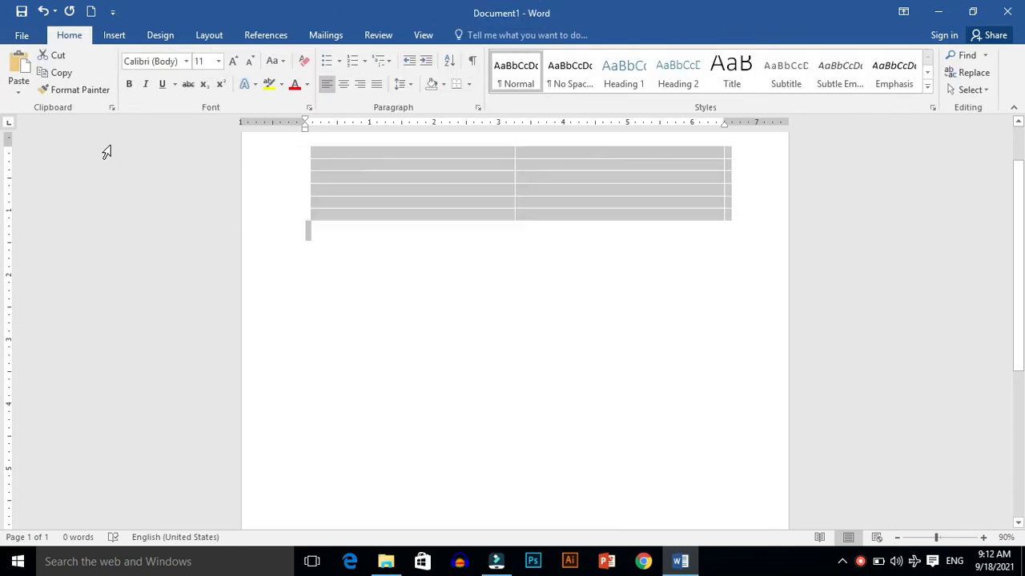
key(Delete)
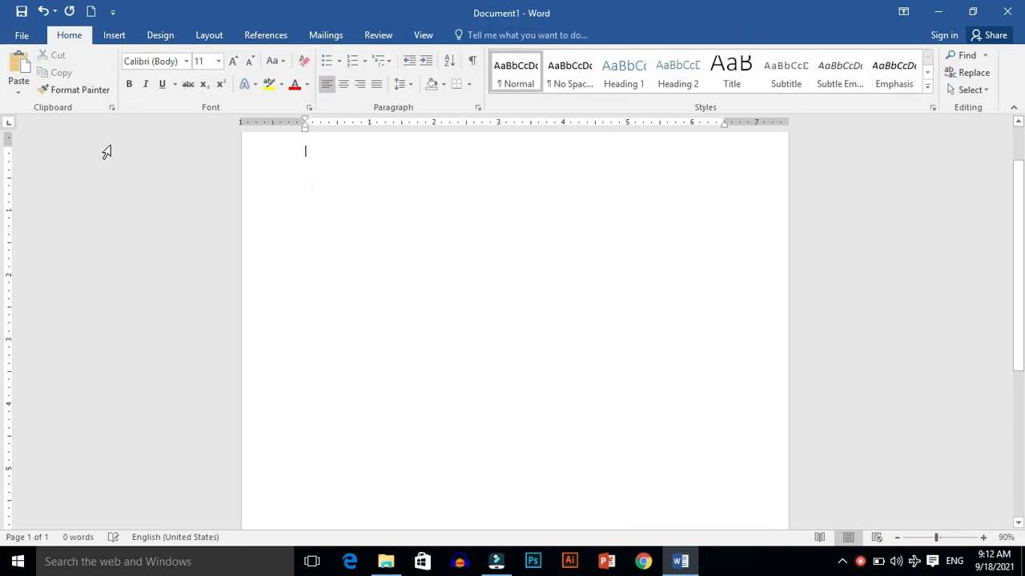
Step: Insert a new table with 2 columns and 6 rows
click(115, 35)
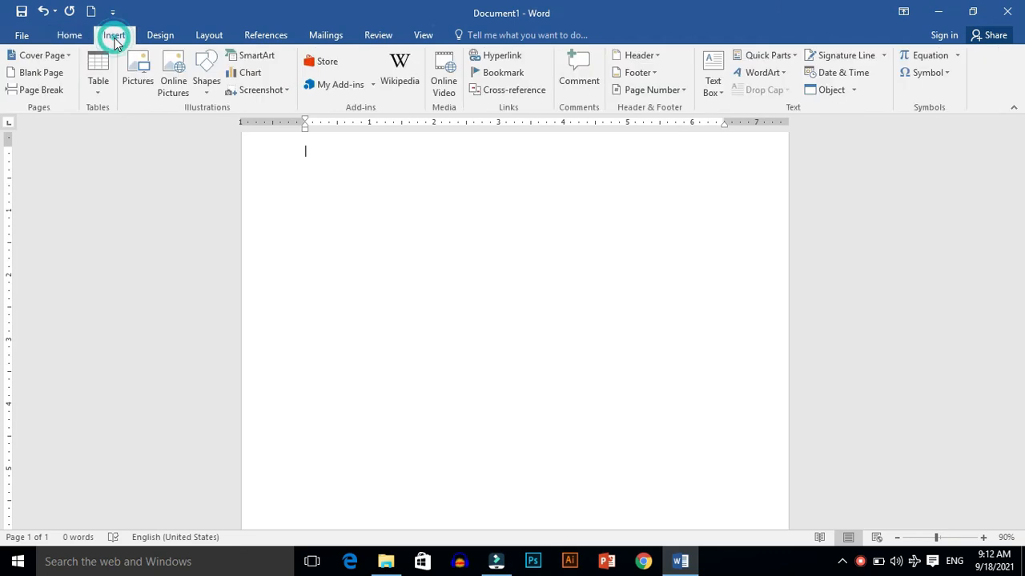
click(99, 86)
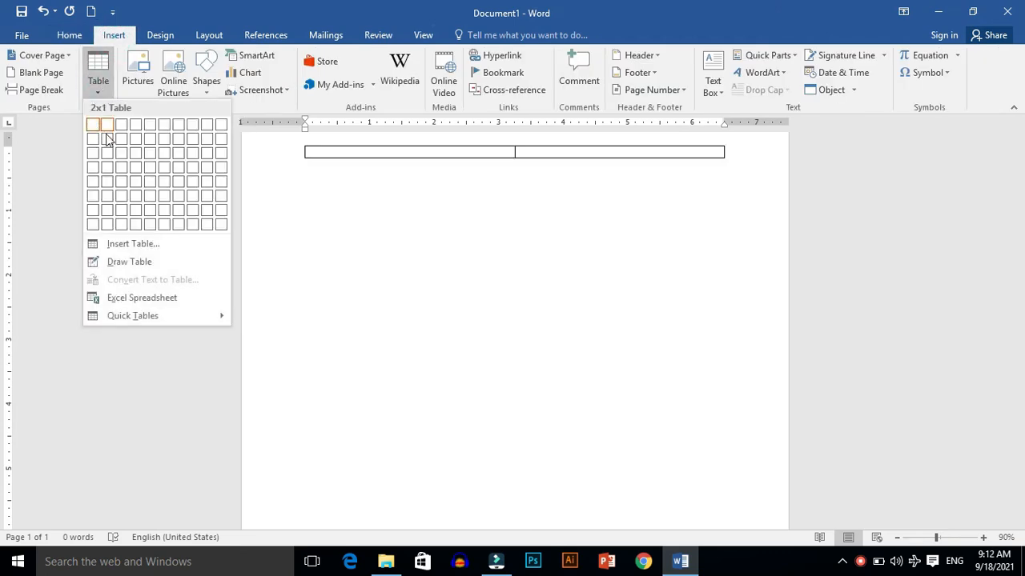
click(112, 200)
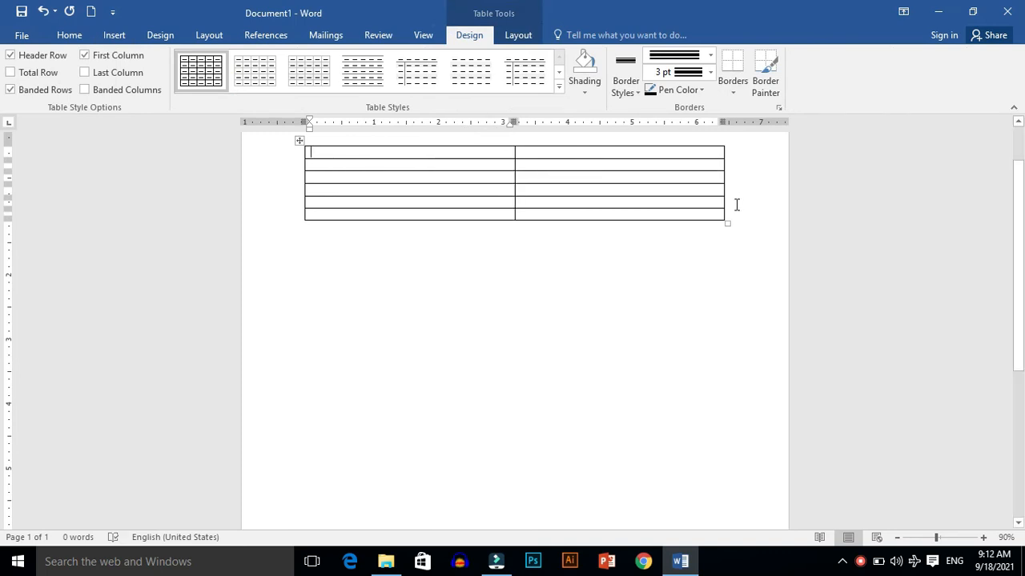
Step: Enlarge the table by its corner resize handle and move the border below the first row up
drag(727, 223, 742, 468)
drag(474, 199, 472, 174)
Step: Enter the headers "subject" and "Time" in the first row's two cells
click(360, 162)
text(subject)
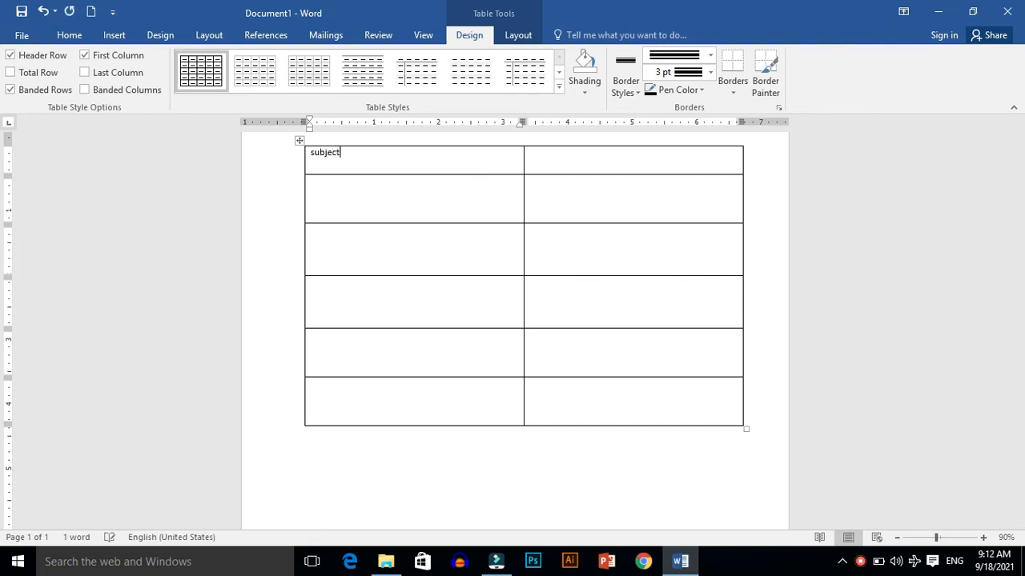
key(Tab)
text(Time)
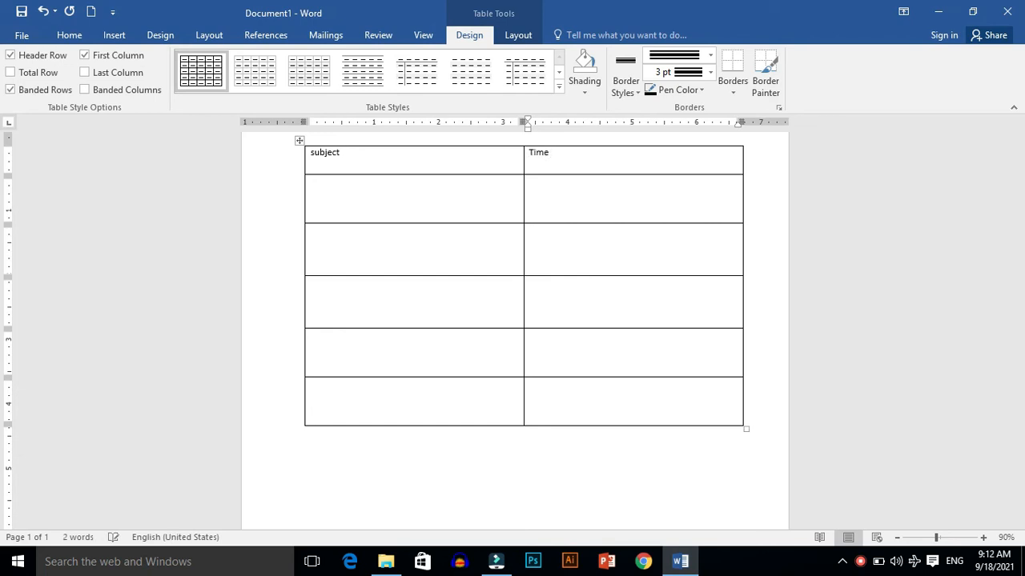
Step: Make the header row bold and grow its font to 16 pt
drag(309, 152, 579, 151)
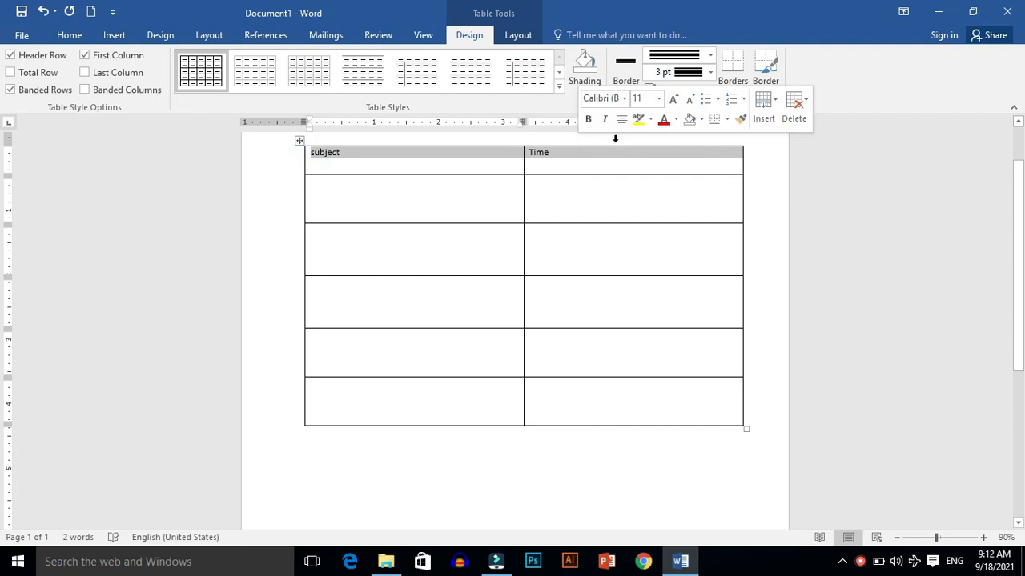
click(587, 119)
click(673, 98)
click(673, 98)
click(673, 98)
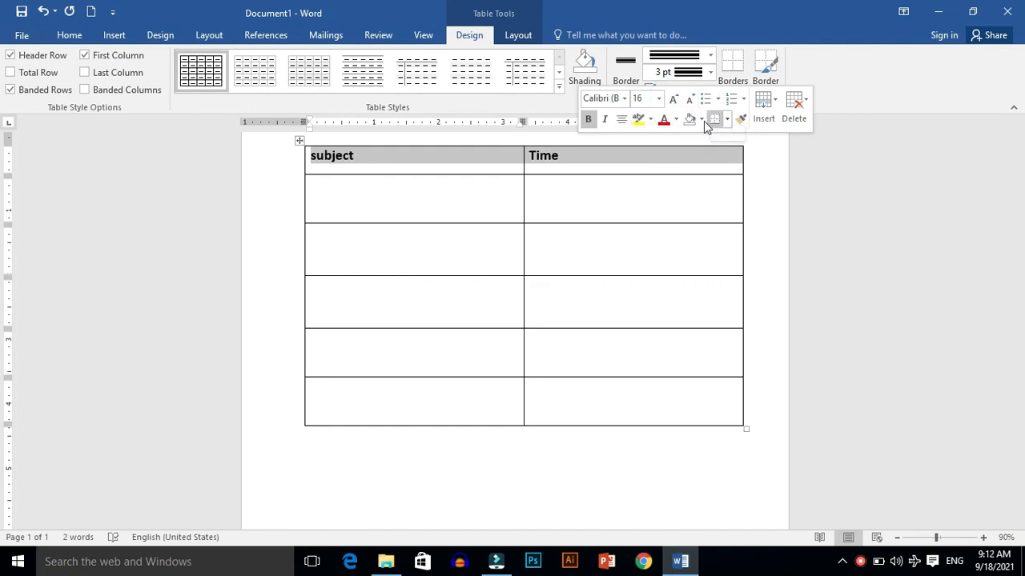
click(69, 35)
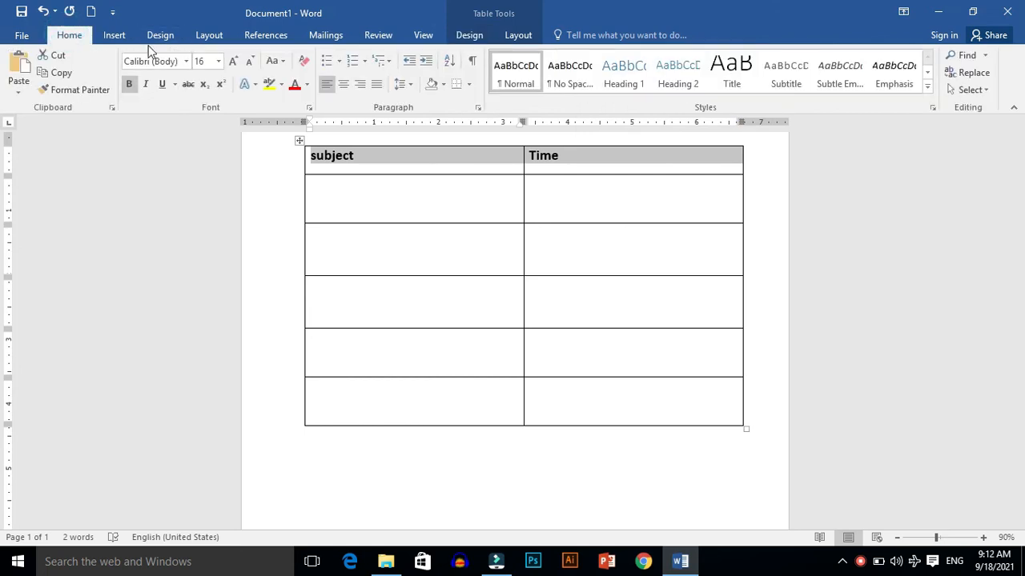
Step: Give the header row a thick underline and center the header text
click(175, 85)
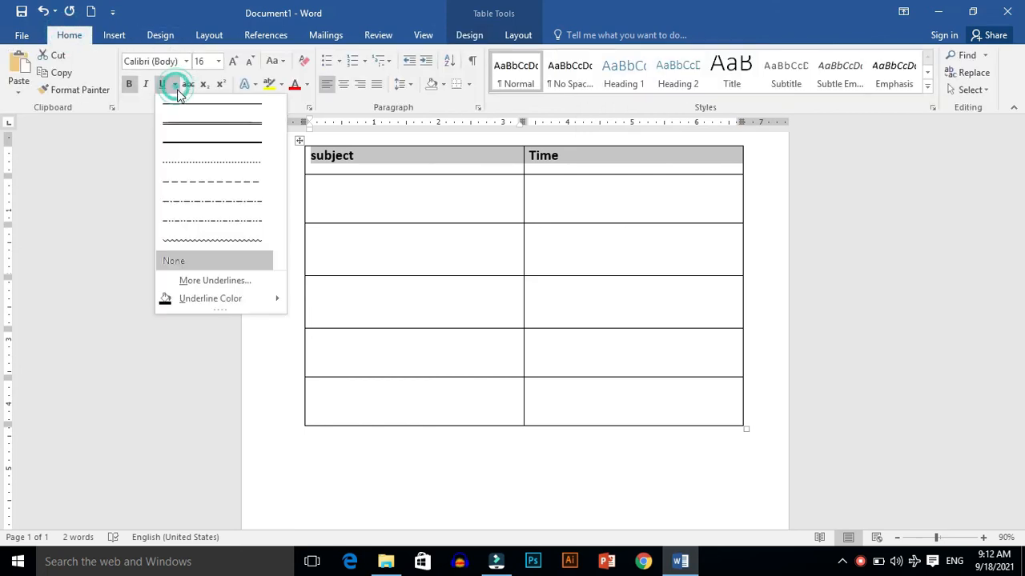
click(190, 144)
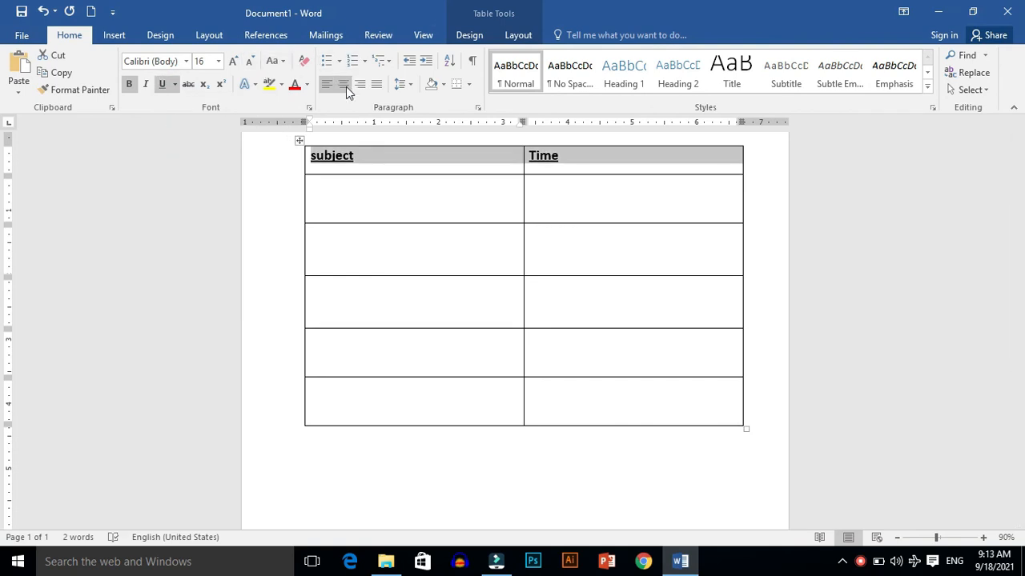
click(344, 85)
Step: Enter English and its time 7:00 ....7:30 in the first data row
click(270, 189)
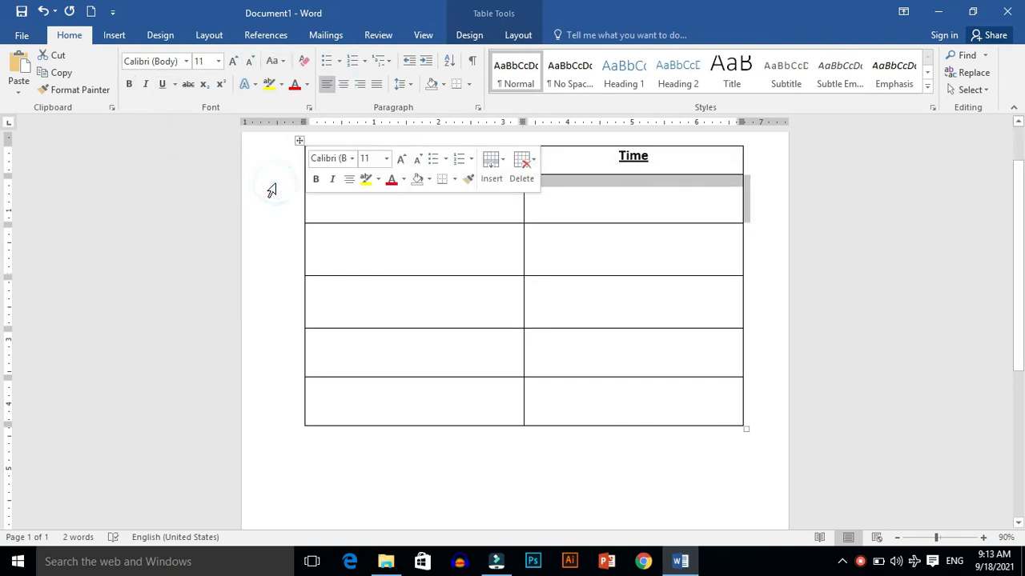
click(115, 36)
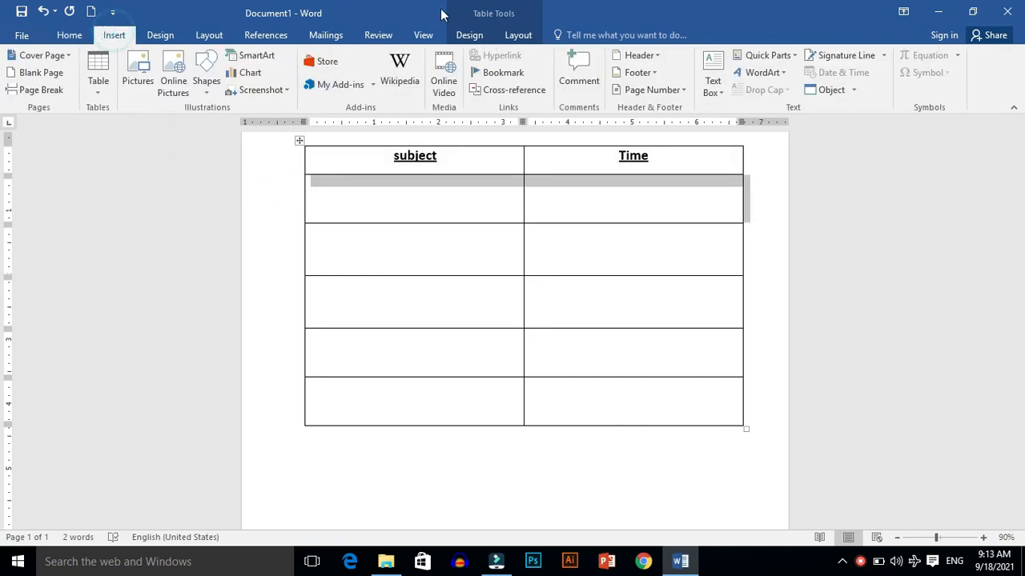
click(518, 35)
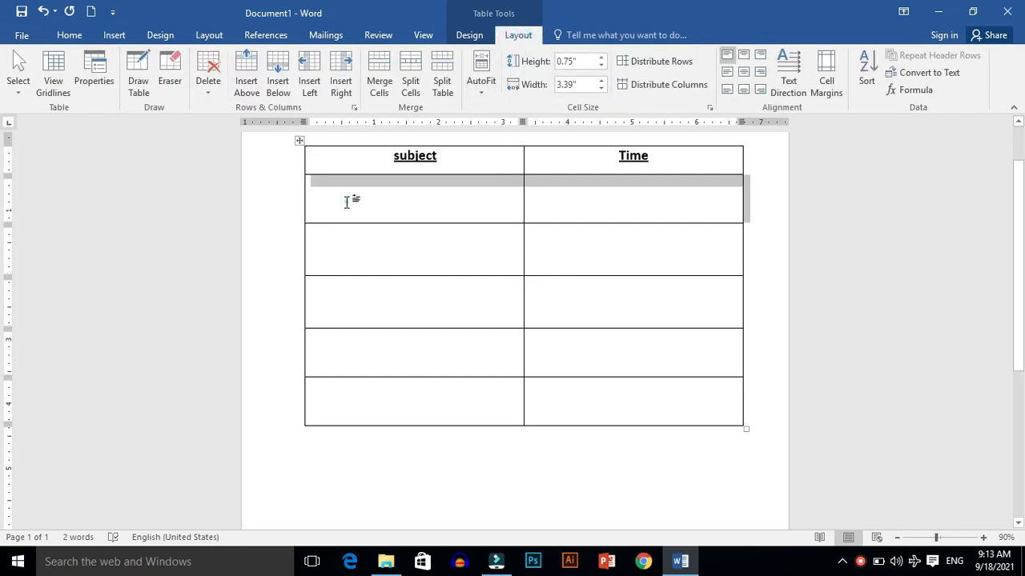
click(346, 202)
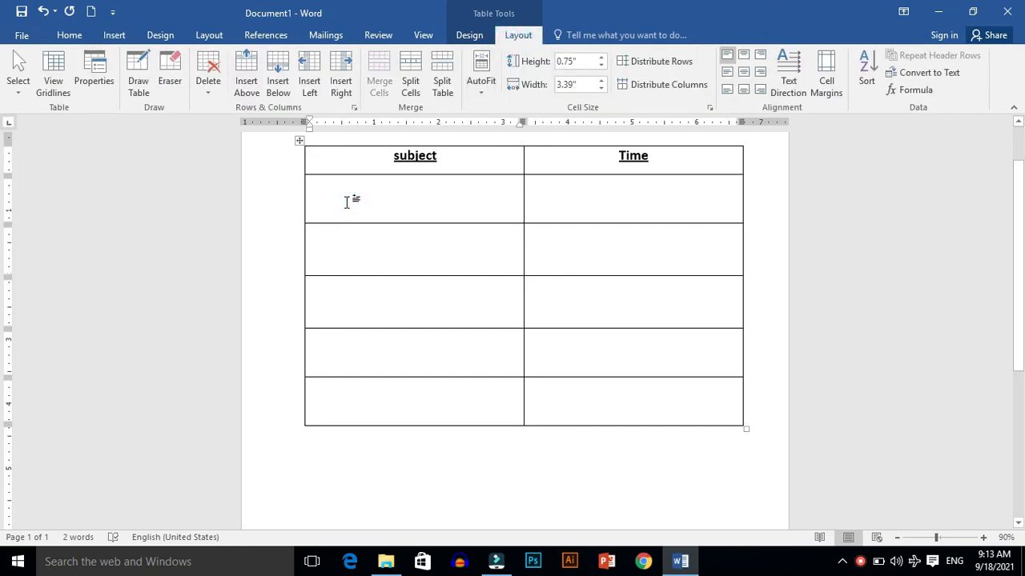
text(english)
key(Return)
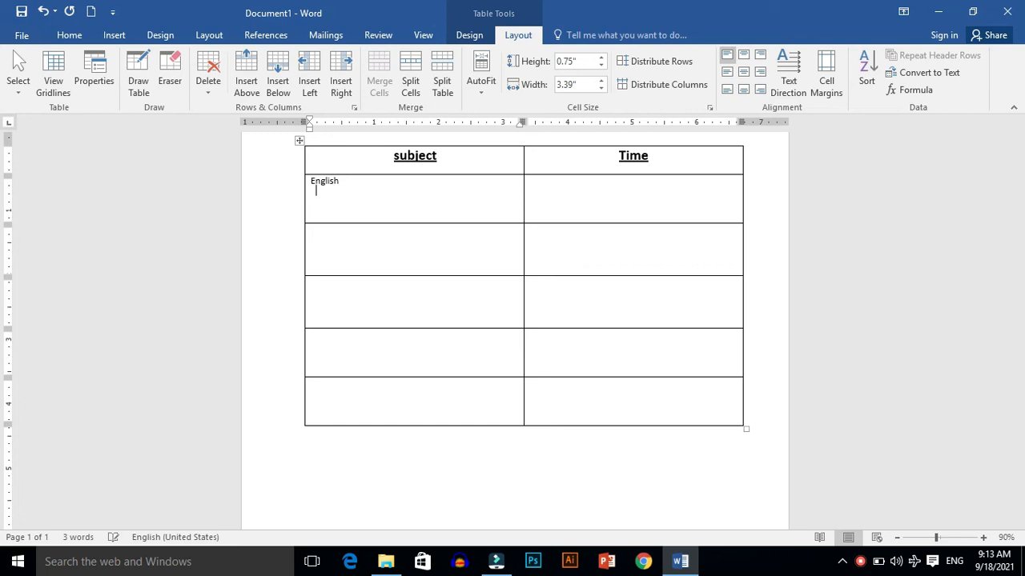
key(Tab)
text(7)
text(:)
key(BackSpace)
text(:00)
text(....7:30)
Step: Enter urdu with the time 8:00....8:30 in the next row
key(Down)
key(Left)
text(urdu)
key(Tab)
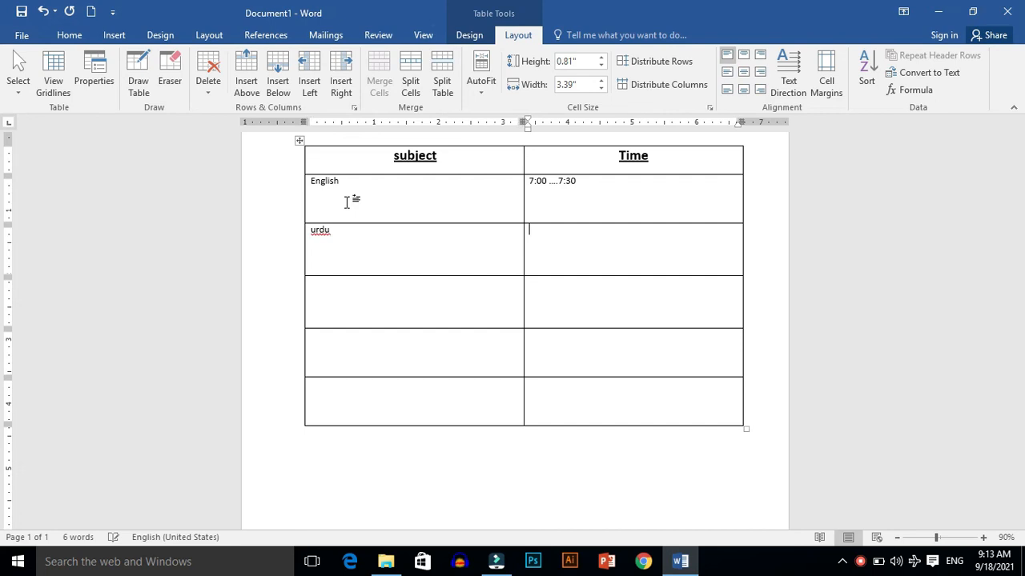
text(8:00....8:30)
key(Tab)
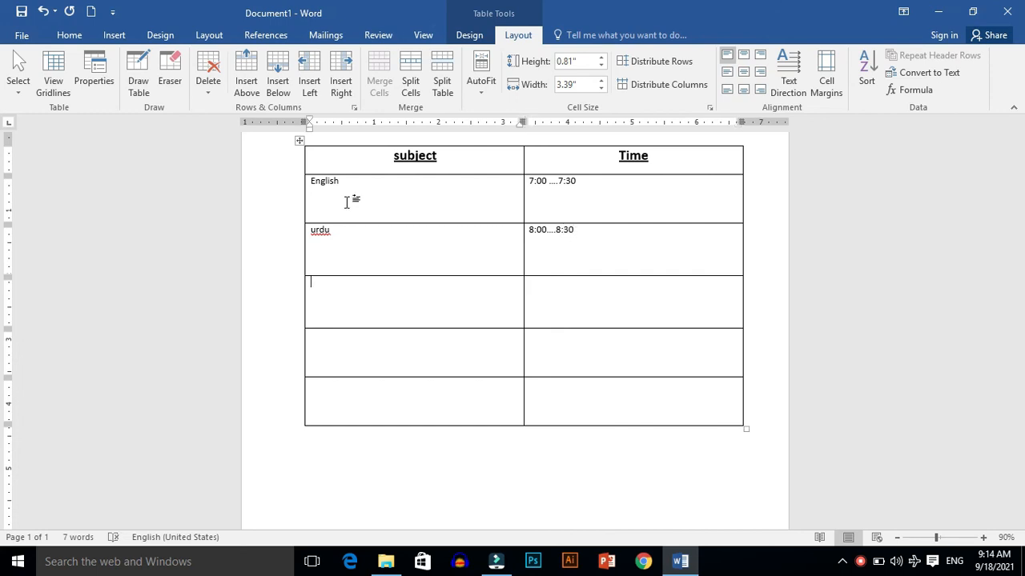
Step: Enter math with the time 9:00....9:30 in the following row
text(math)
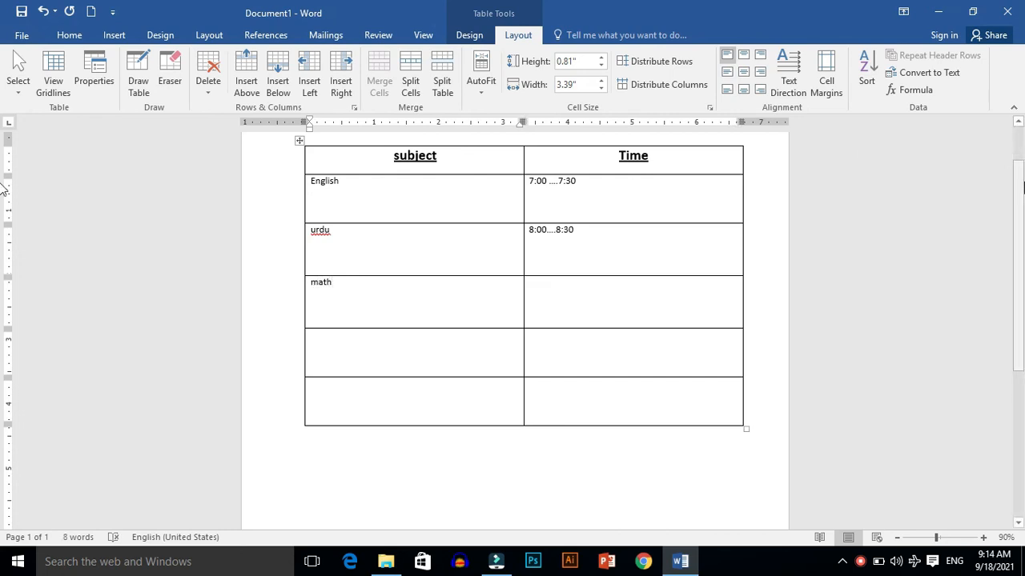
scroll(4, 216, down, 1)
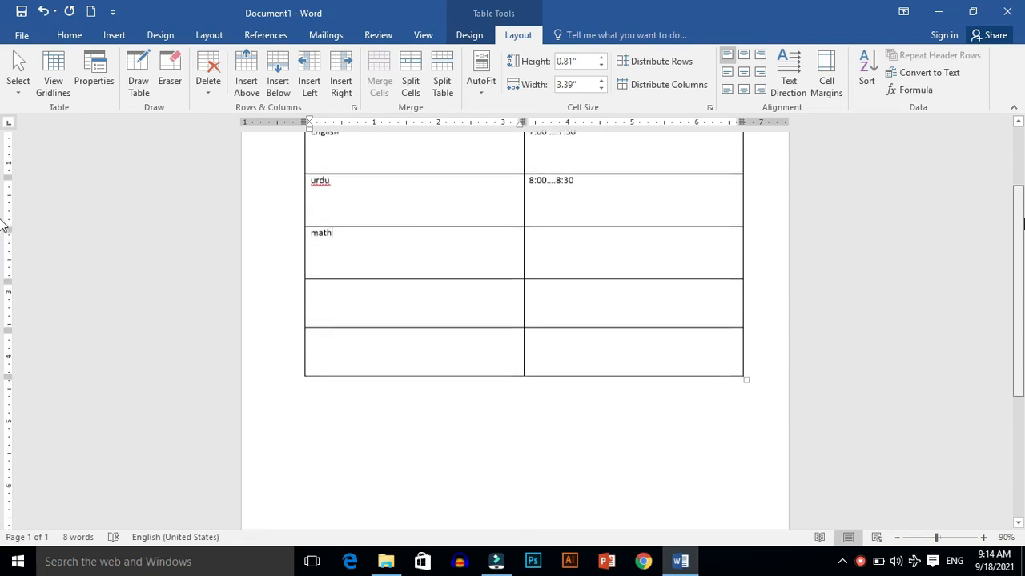
click(539, 244)
drag(1017, 217, 1015, 185)
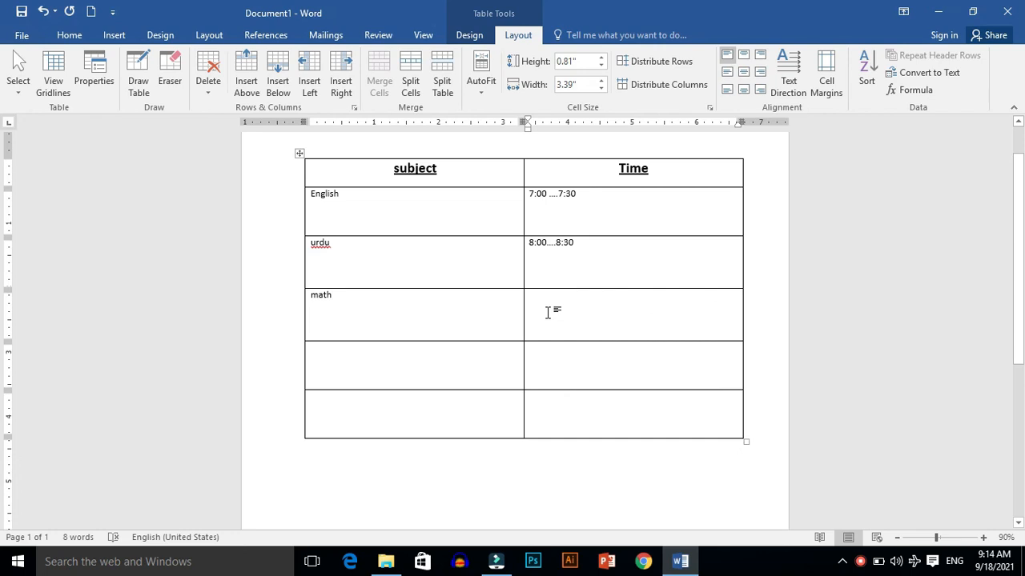
text(9)
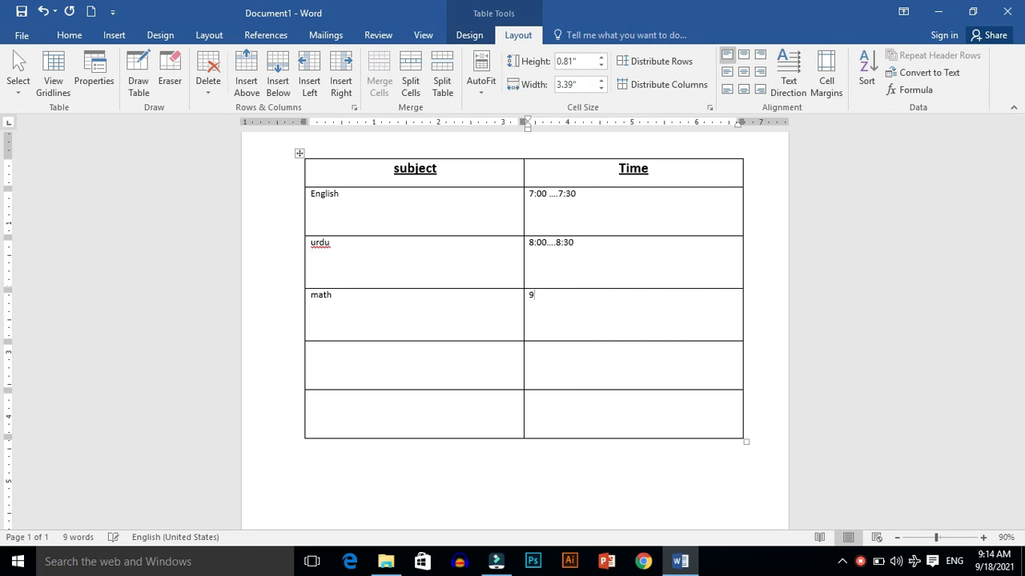
text(:00....9:30)
key(Down)
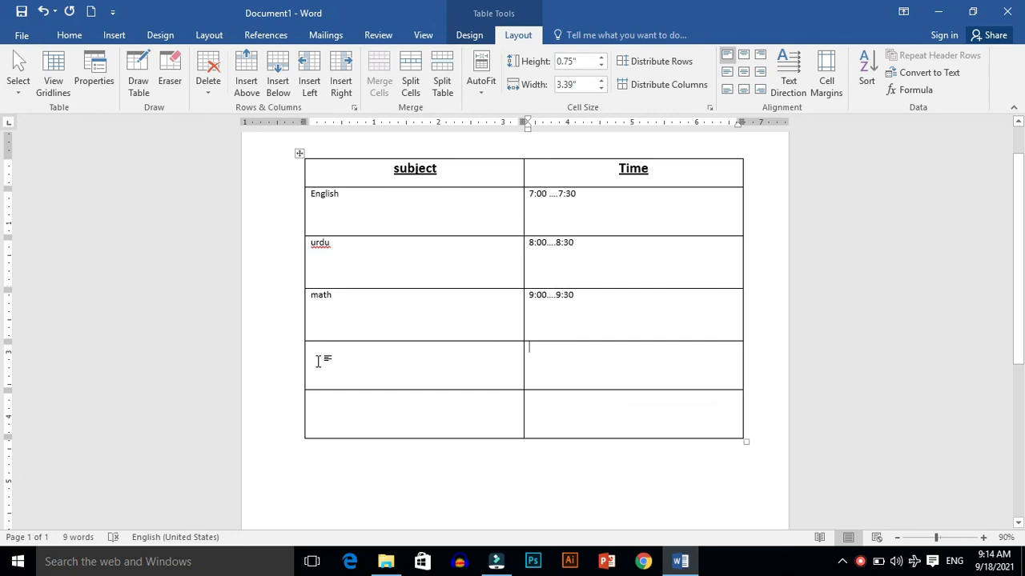
Step: Merge the two cells of the fifth row into one cell
text(break)
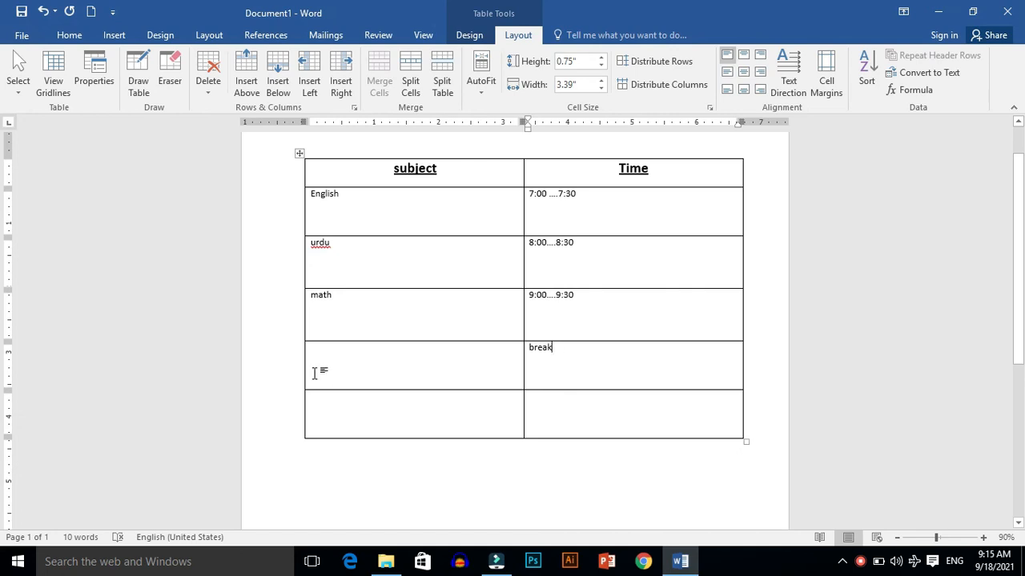
key(ctrl+z)
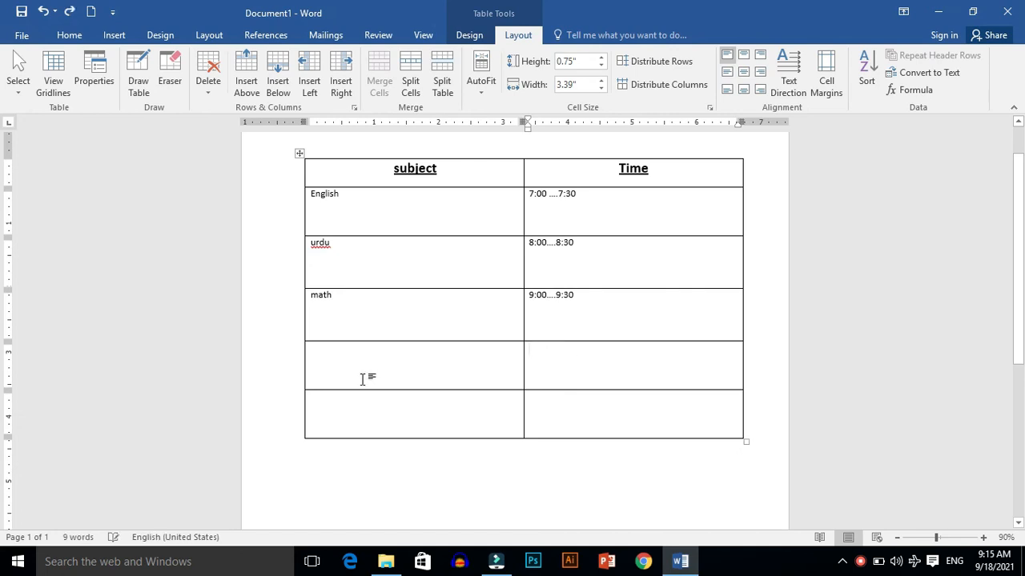
drag(318, 358, 565, 357)
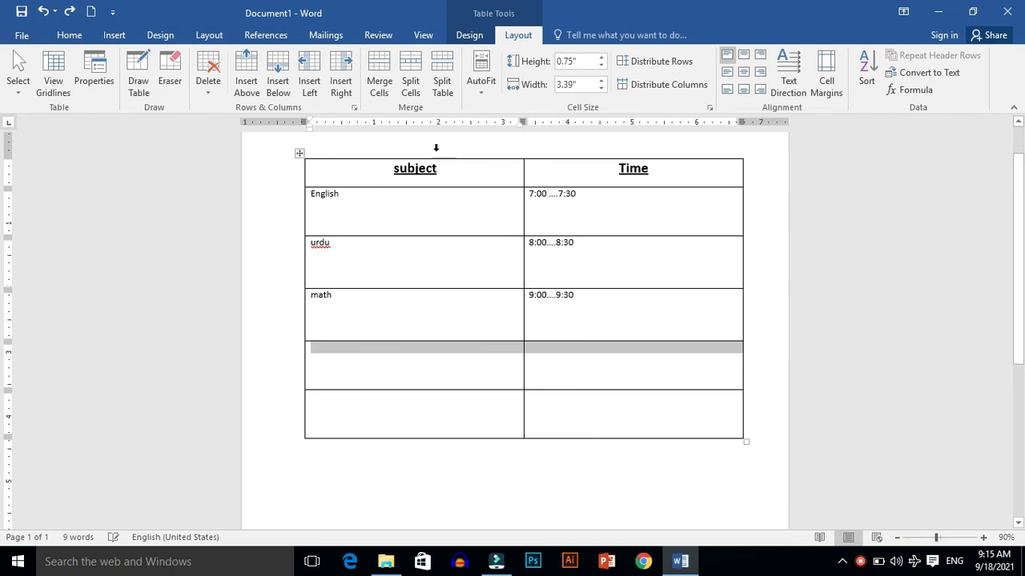
click(381, 84)
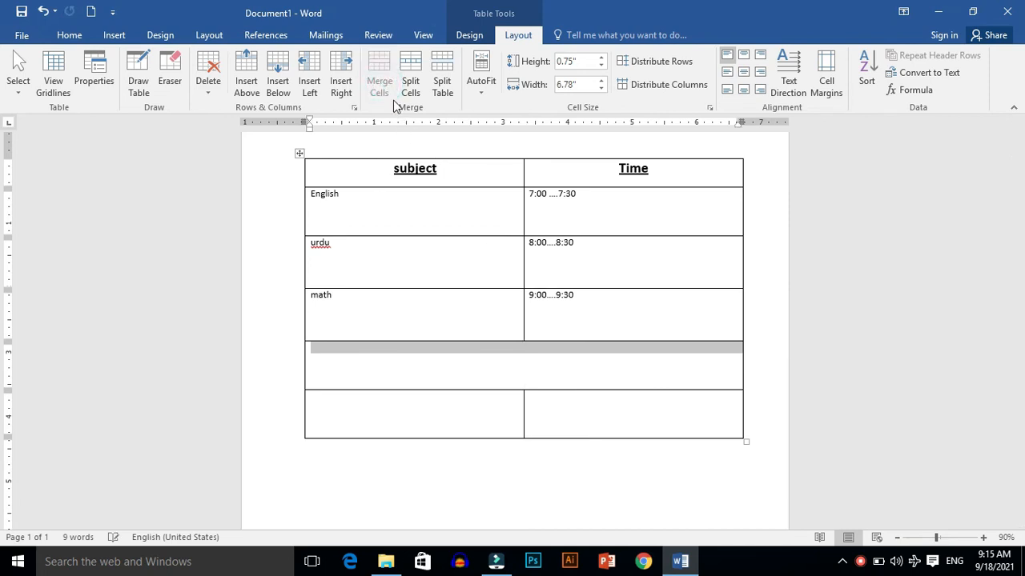
Step: Enter Break in the merged row
click(506, 359)
text(break)
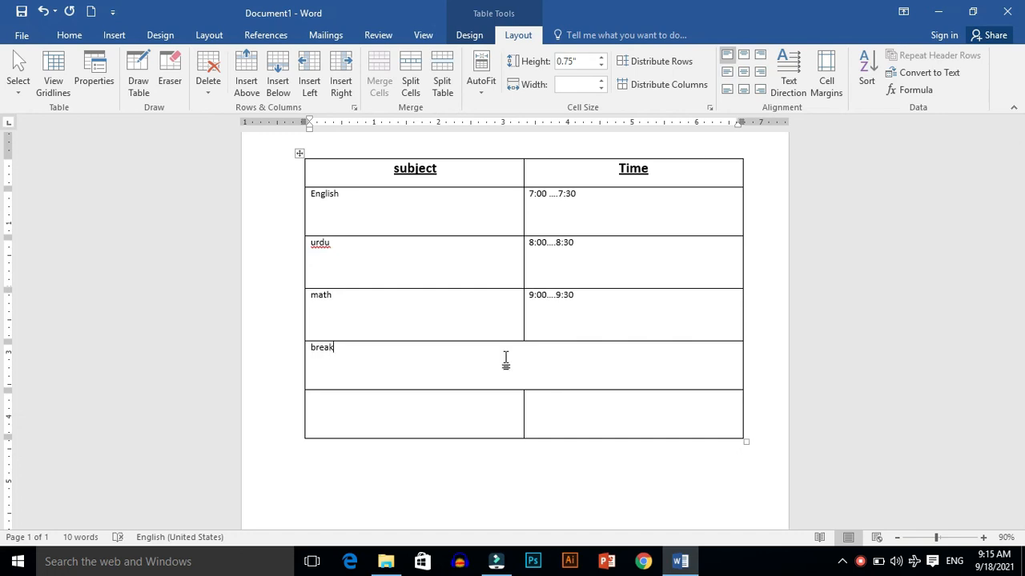
key(Tab)
key(Down)
click(464, 363)
key(Up)
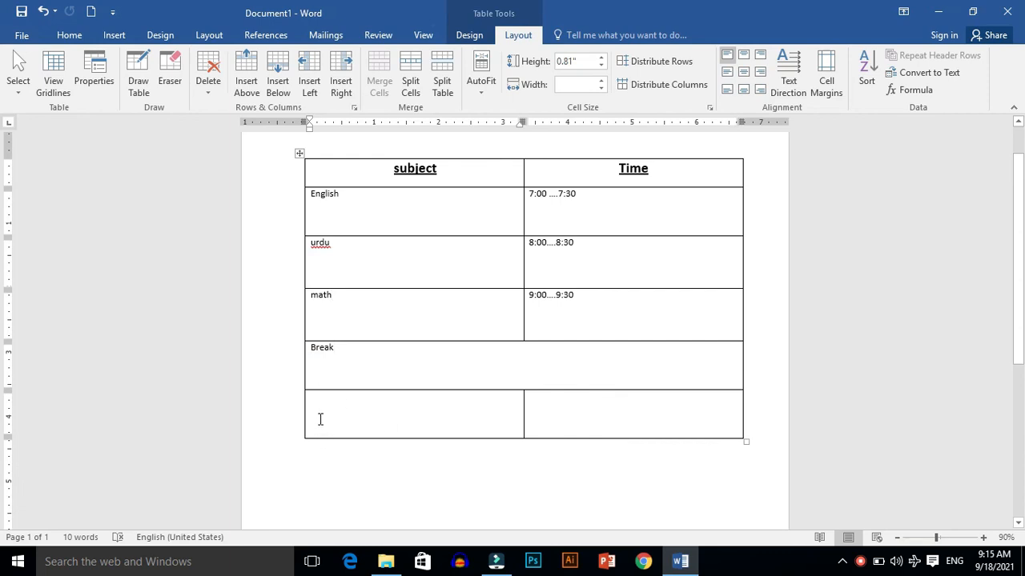
Step: Enter physics with the time 12:00....12:30 in the last row
click(323, 447)
click(318, 419)
text(physics)
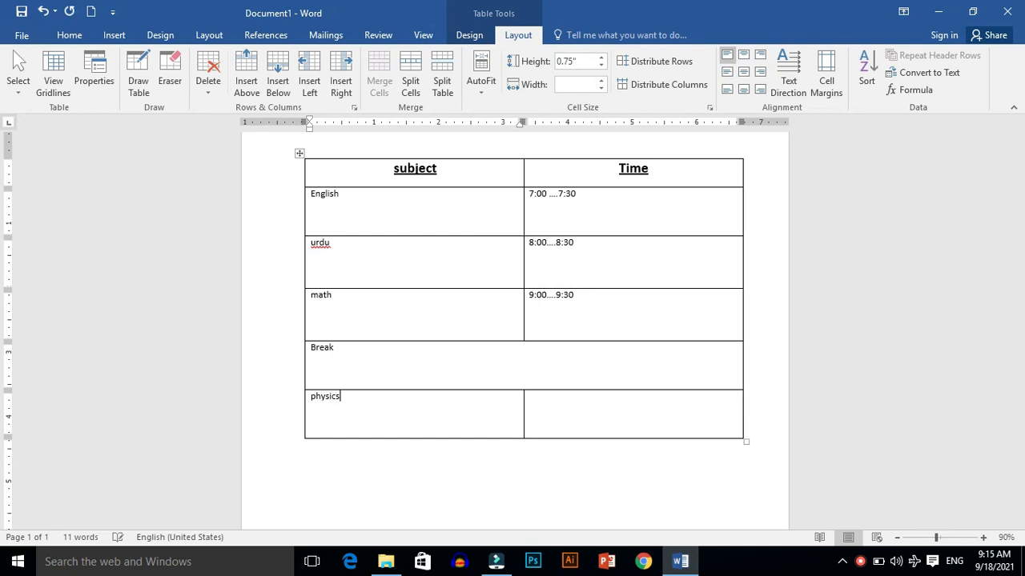
click(532, 414)
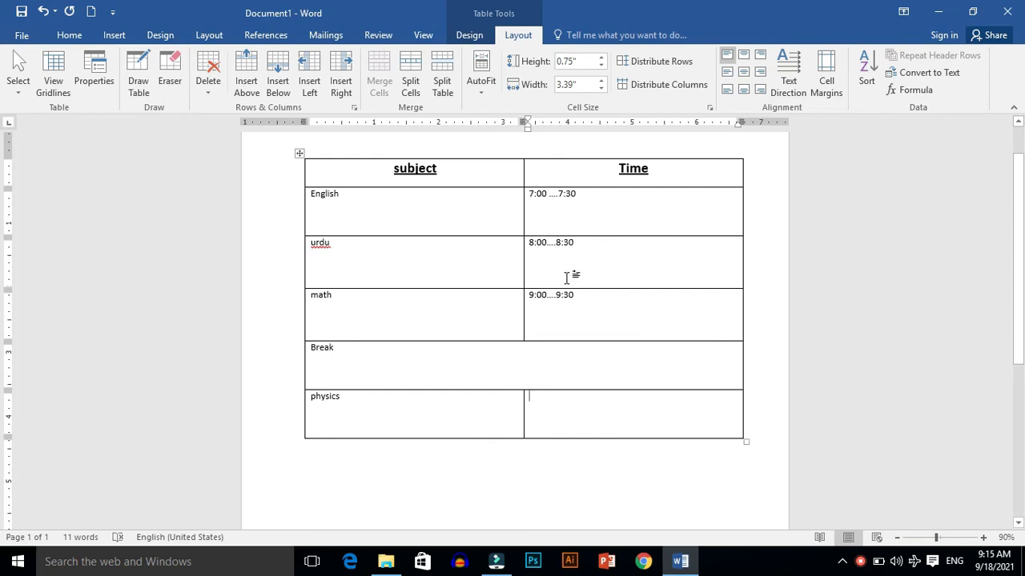
click(543, 434)
text(12)
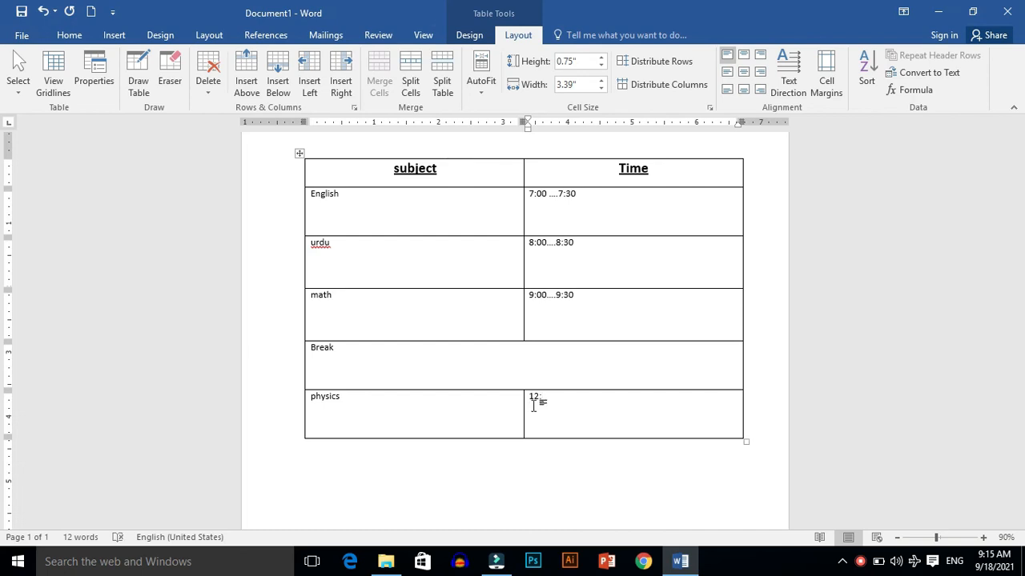
text(:00....12:30)
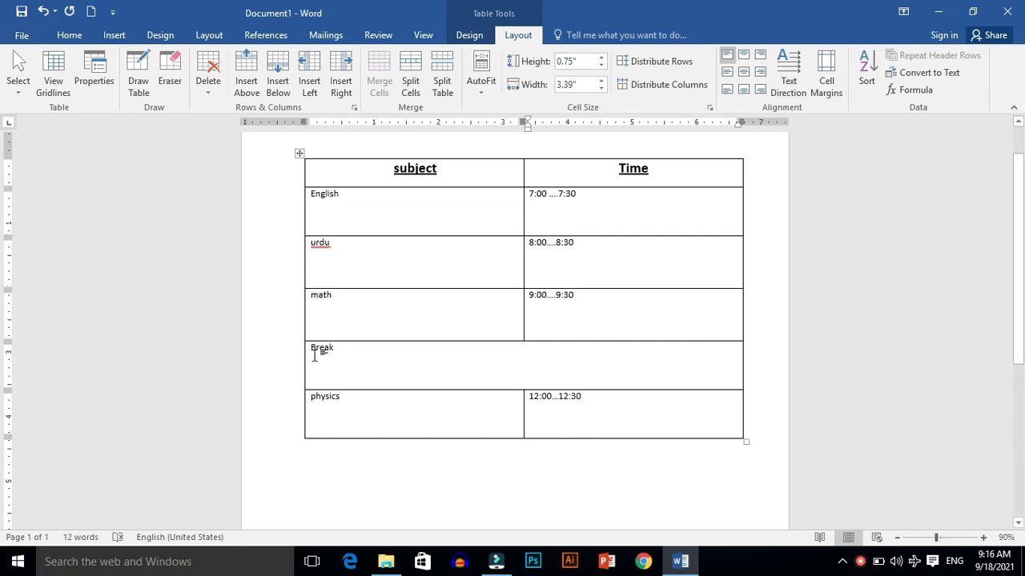
Step: Make all subject and time entries bold, 12 pt and centered
drag(313, 189, 571, 407)
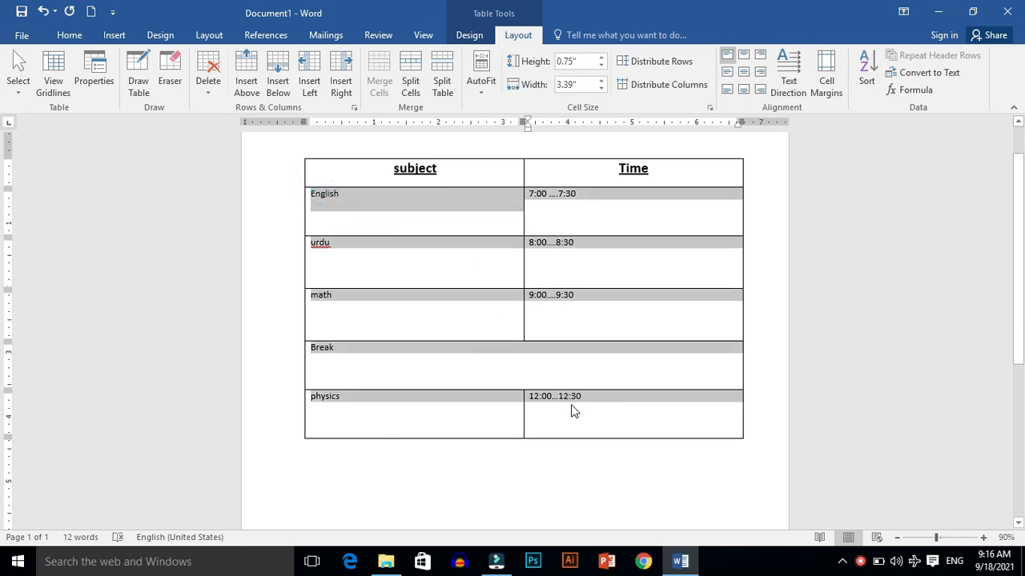
click(73, 37)
click(129, 84)
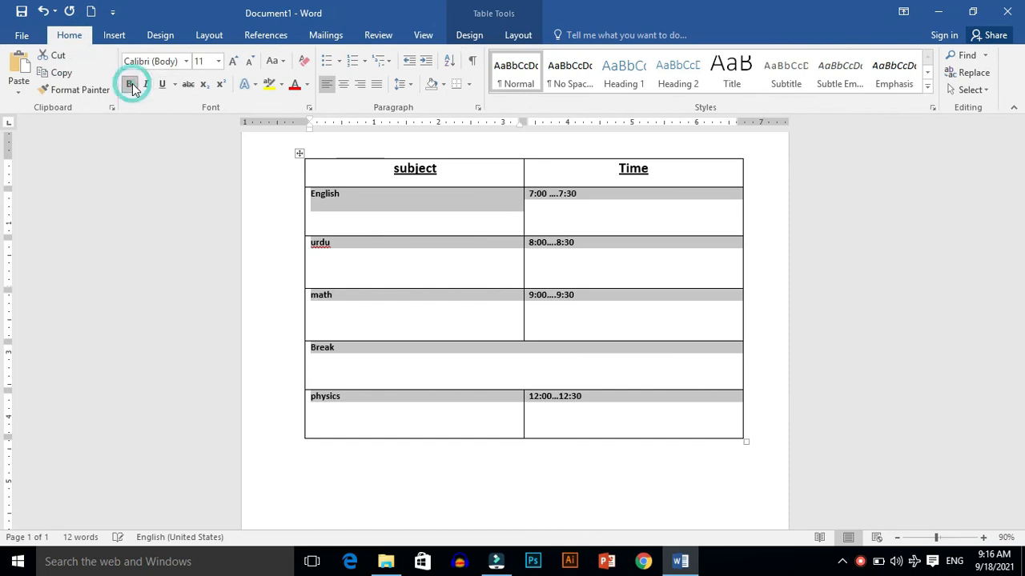
click(232, 61)
click(343, 83)
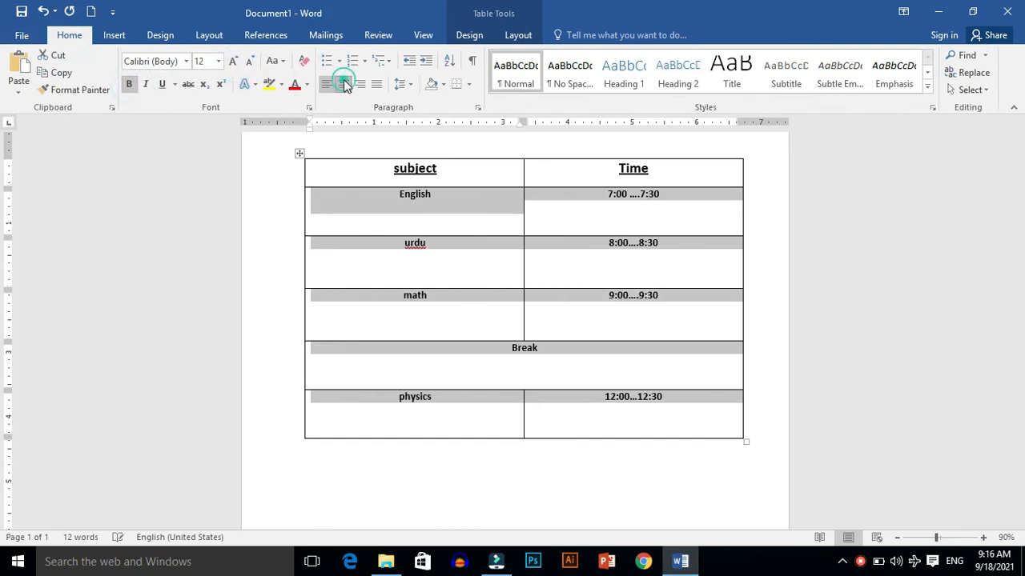
click(268, 286)
click(270, 284)
click(269, 286)
click(275, 283)
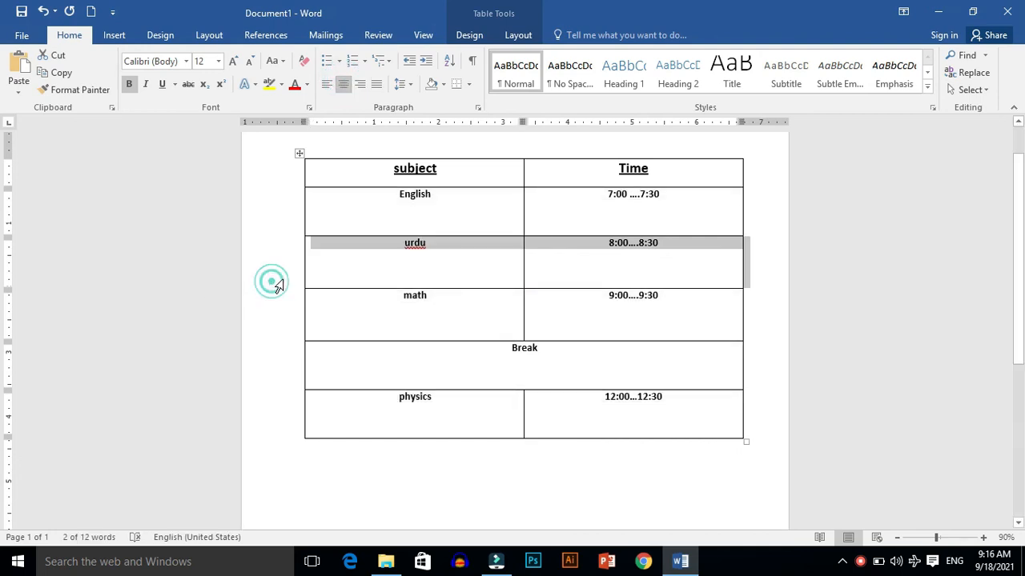
right_click(412, 247)
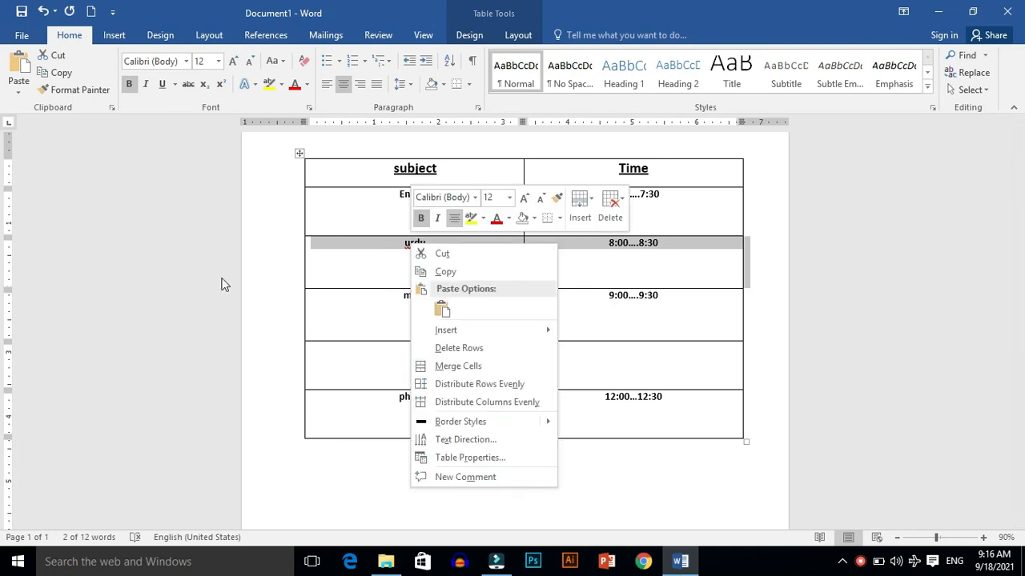
click(275, 247)
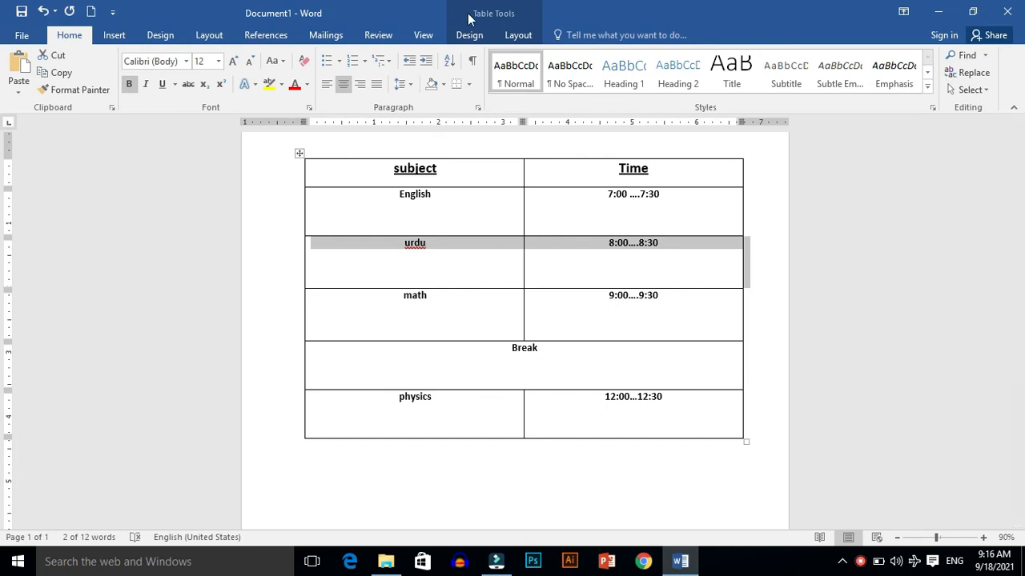
Step: Clear the table's entries and delete the entire table from the document
click(517, 35)
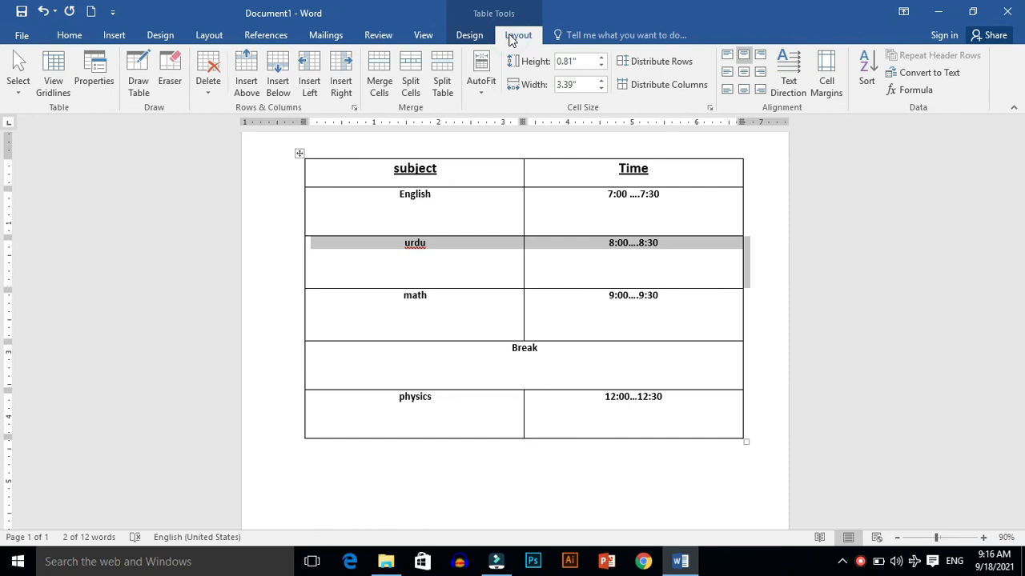
key(Delete)
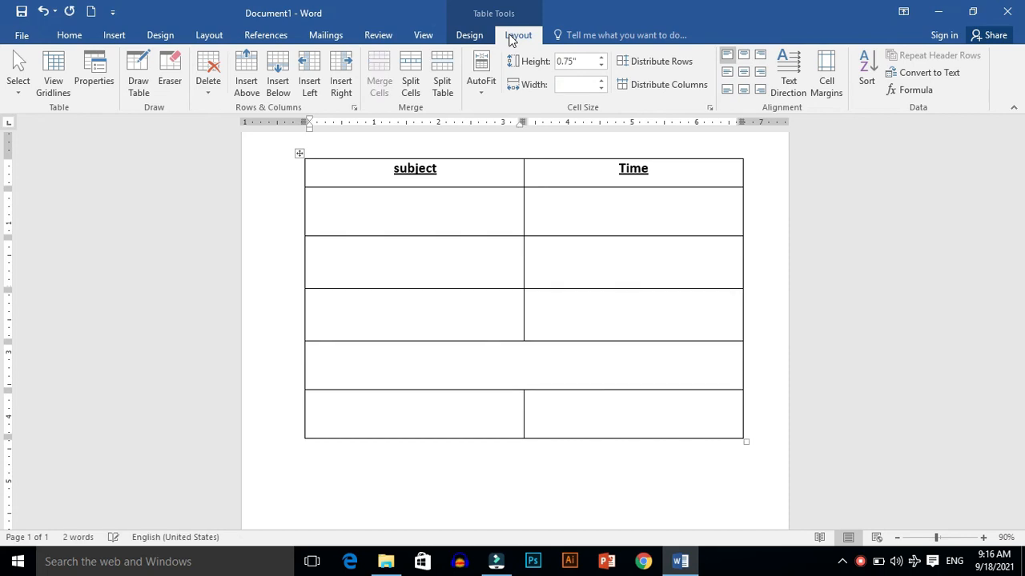
key(ctrl+a)
key(Delete)
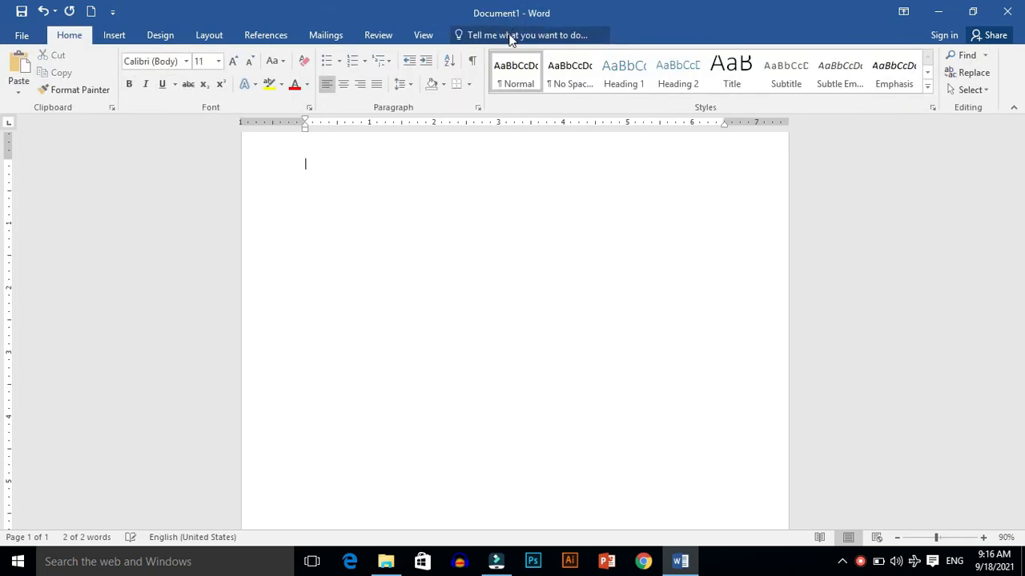
Step: Insert a new table with 3 columns and 3 rows
click(122, 32)
click(104, 72)
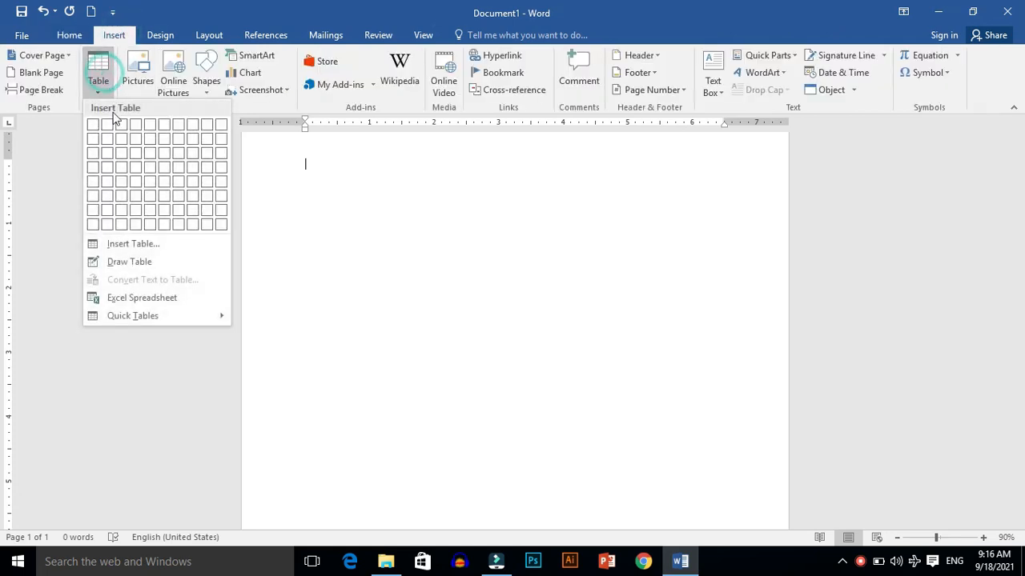
click(118, 151)
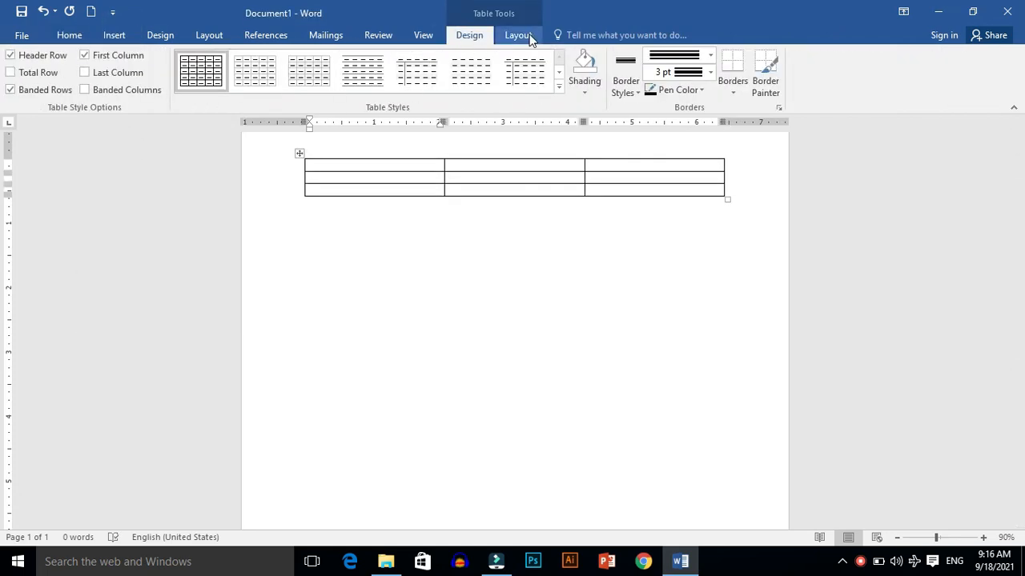
Step: Enlarge the table so its rows are about 0.92 inches tall, then set the first row's height to 2.2 inches
click(519, 36)
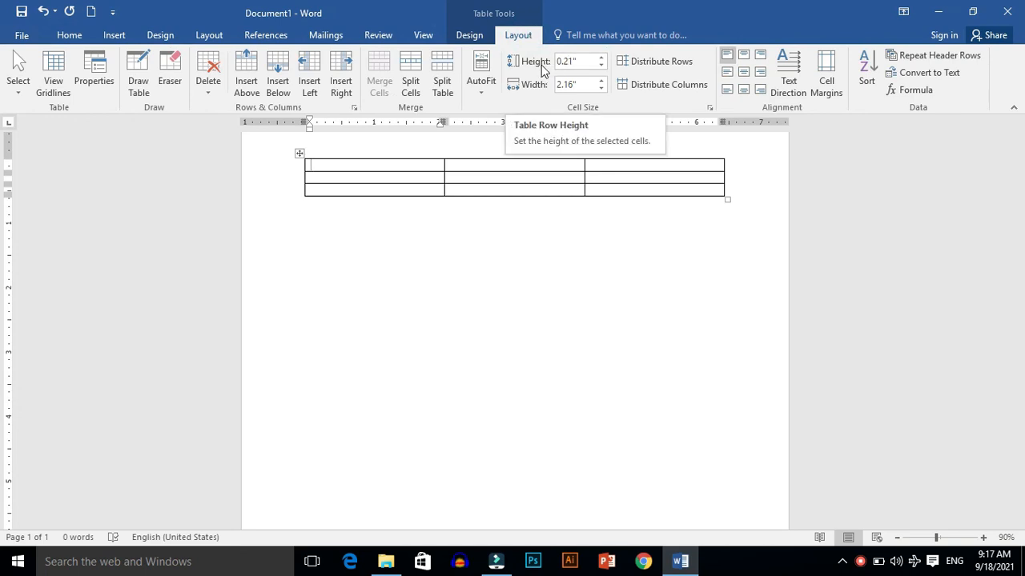
drag(727, 199, 727, 336)
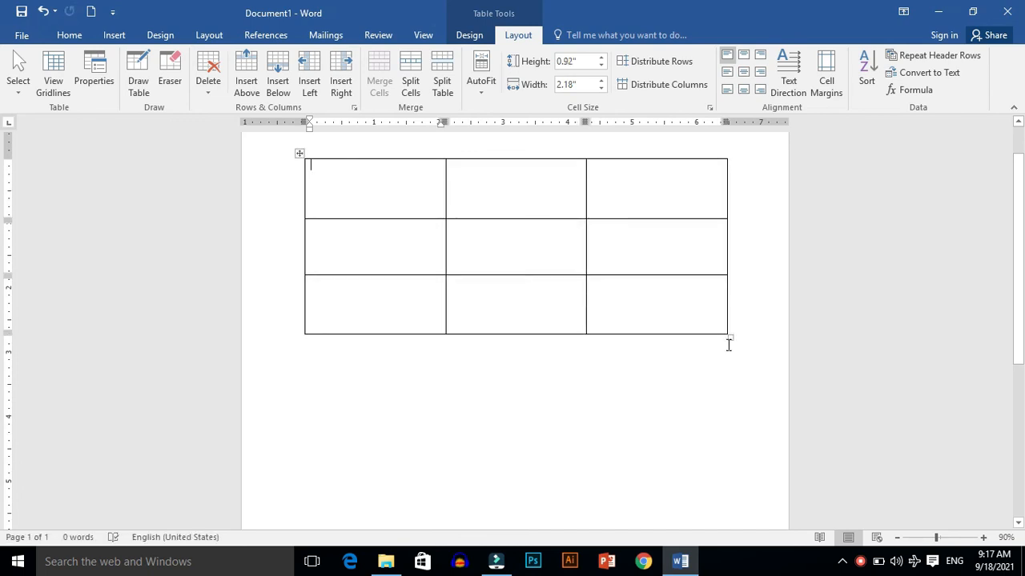
click(600, 57)
click(600, 57)
click(601, 58)
click(601, 58)
click(601, 58)
click(601, 58)
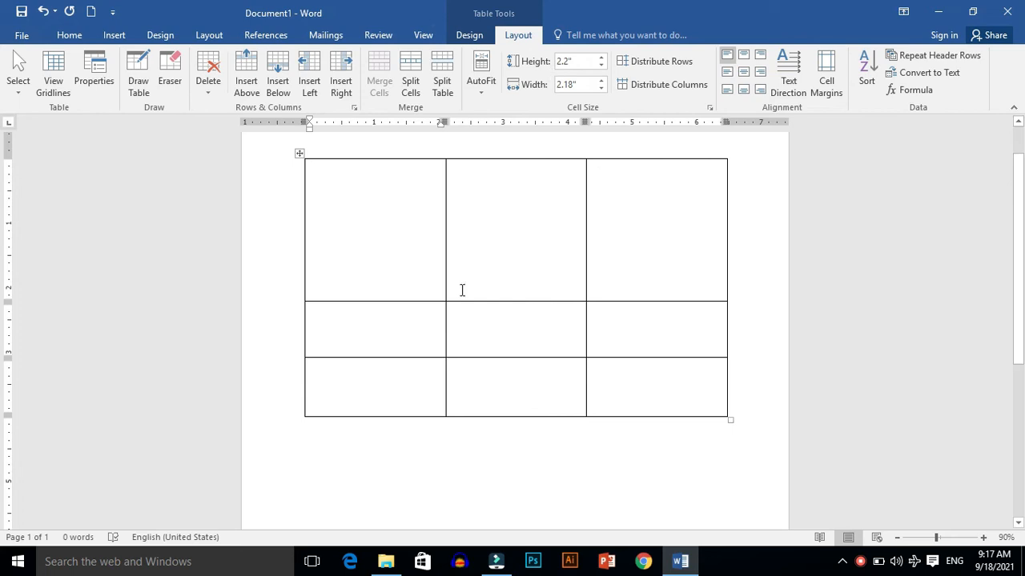
Step: Widen the first column to 2.9 inches
click(384, 332)
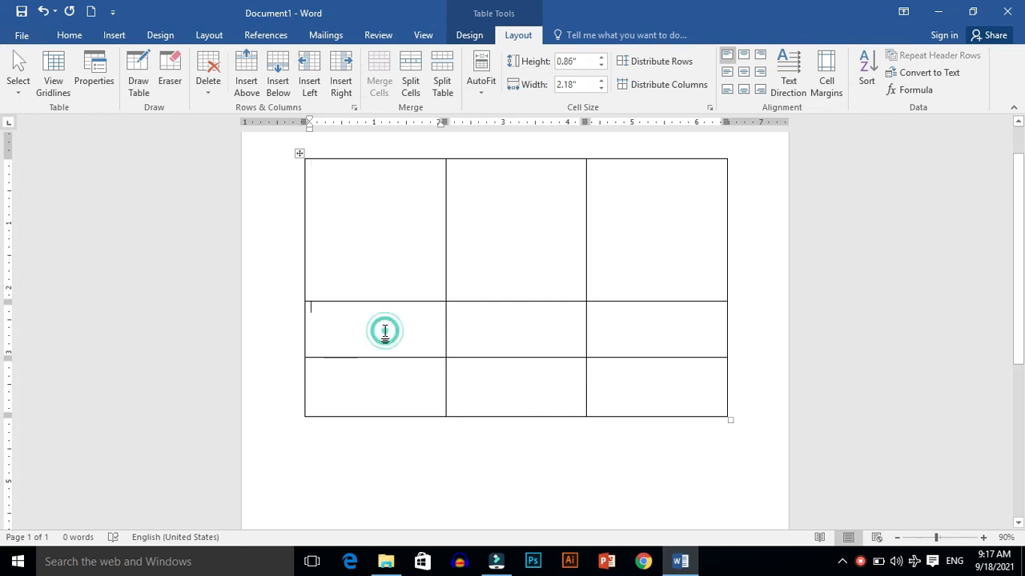
click(601, 81)
click(601, 81)
click(601, 80)
click(601, 81)
click(601, 80)
click(601, 81)
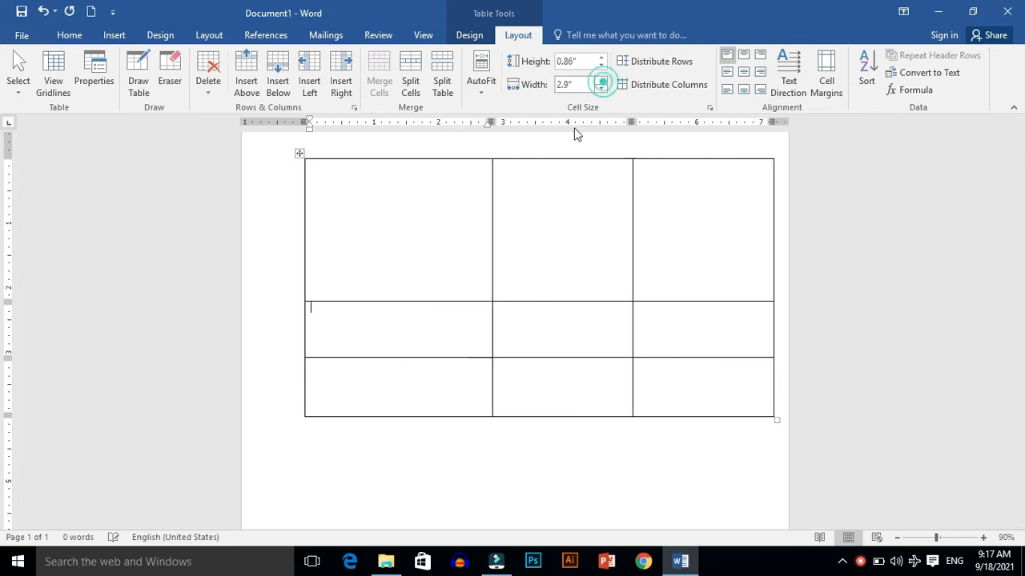
Step: Set the third row's height to 1.1 inches and the middle column's width to 2.7 inches
click(530, 387)
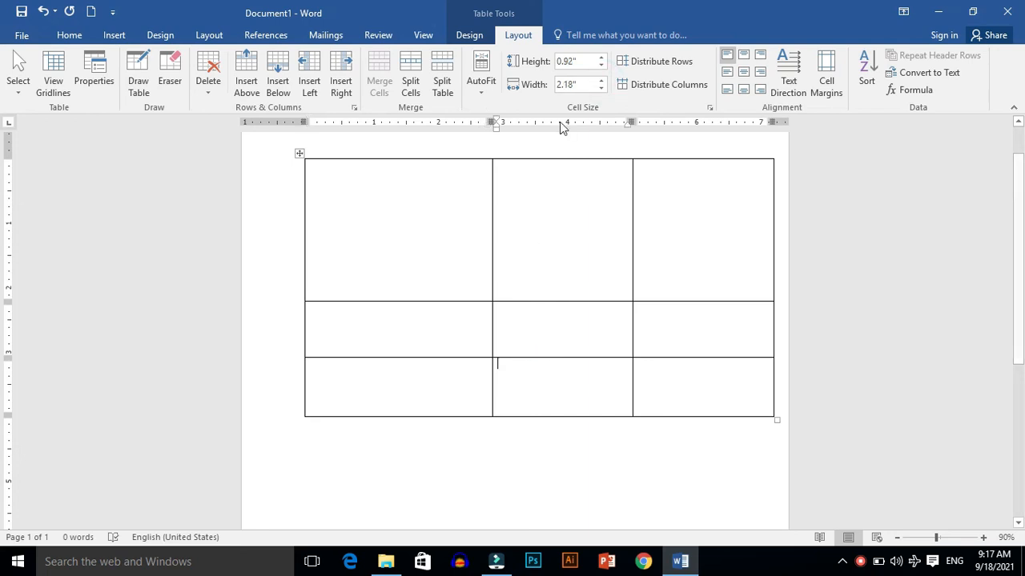
click(601, 65)
click(601, 65)
click(601, 66)
click(601, 57)
click(601, 57)
click(601, 58)
click(601, 58)
click(601, 57)
click(601, 81)
click(601, 81)
click(601, 81)
click(601, 81)
click(601, 81)
click(601, 83)
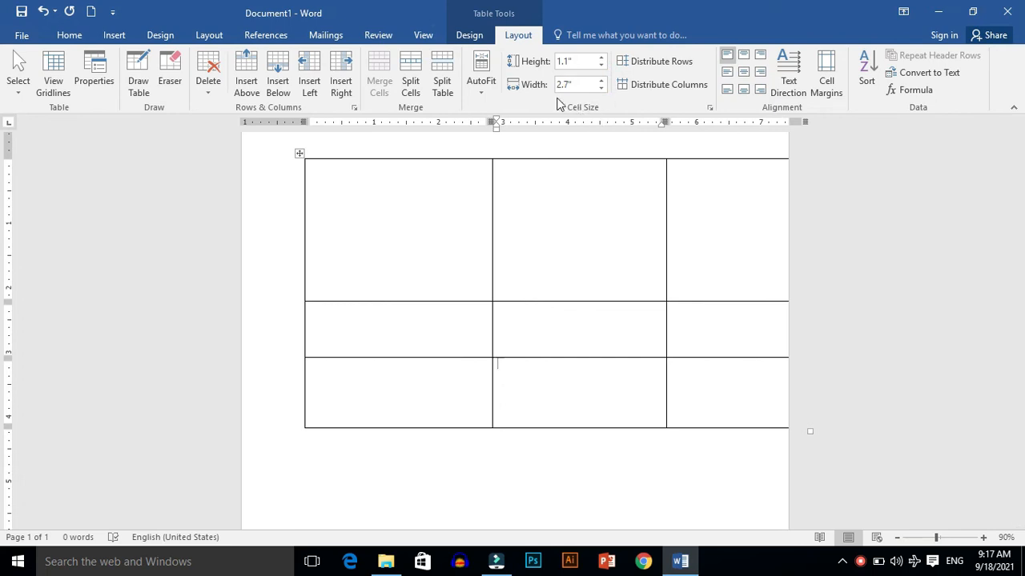
Step: Set the first column's width to 2.5 inches and the second row's height to 0.4 inches
click(362, 342)
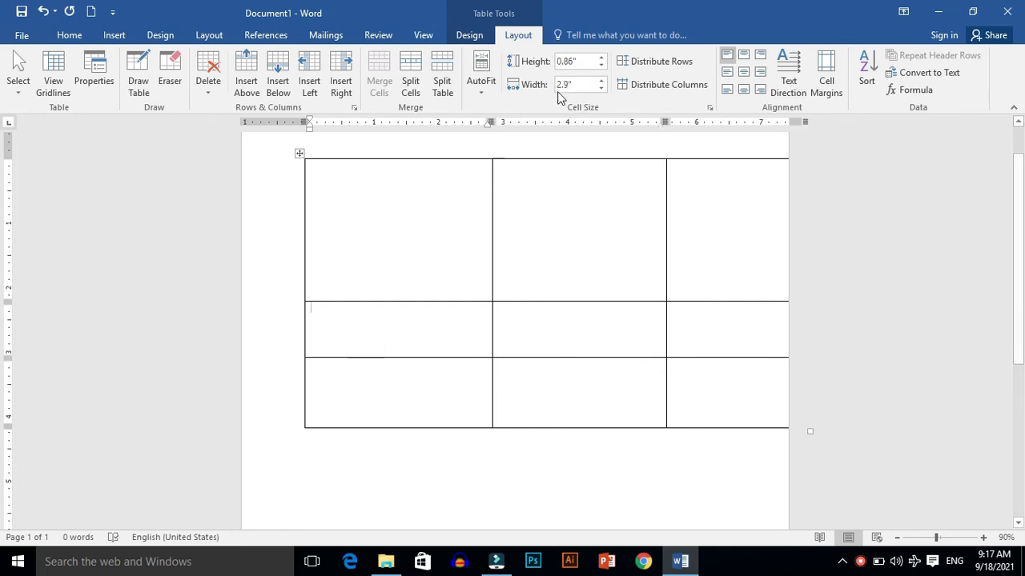
click(601, 89)
click(602, 89)
click(601, 88)
click(601, 89)
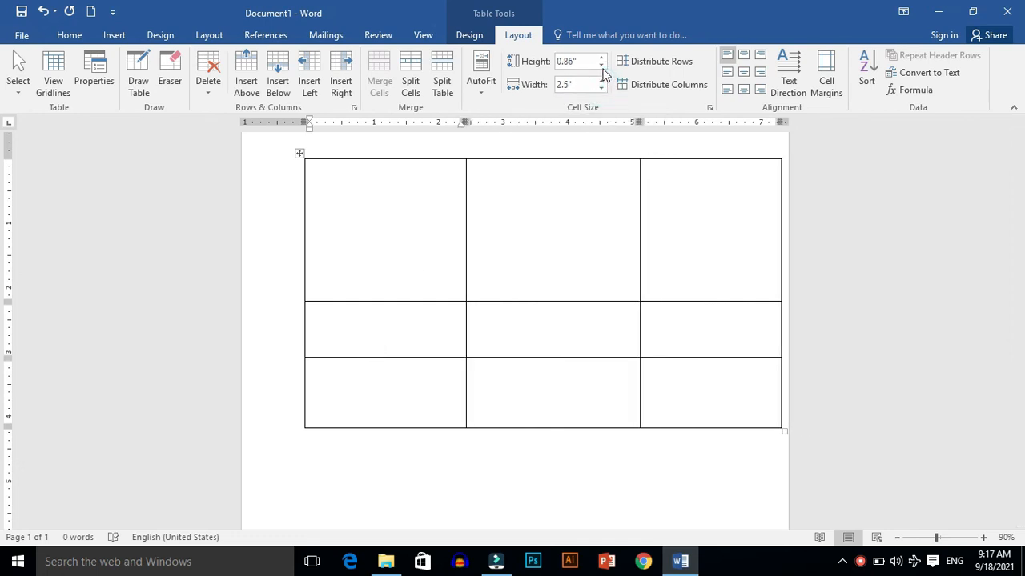
click(601, 66)
click(601, 67)
click(601, 66)
click(602, 67)
click(602, 67)
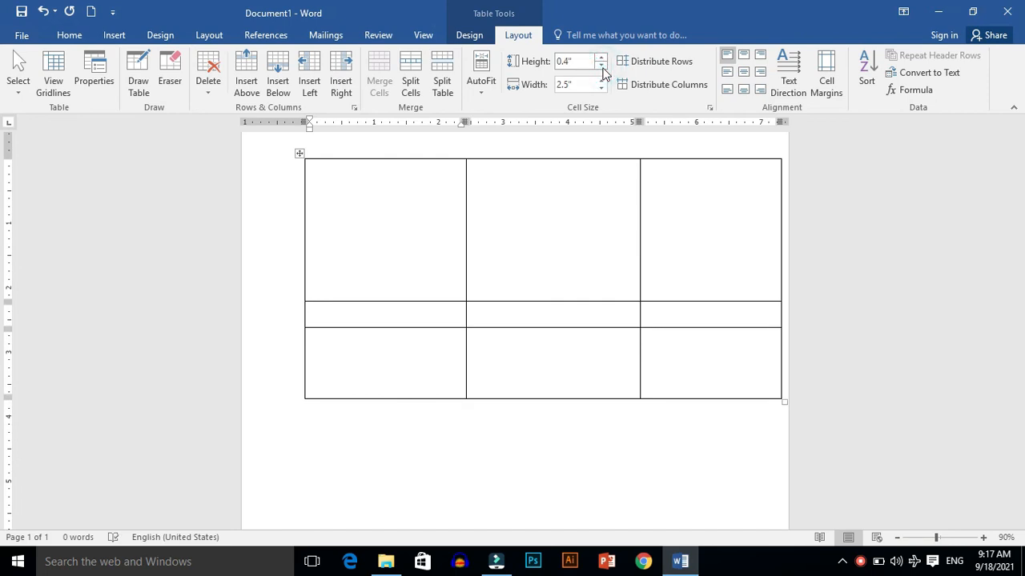